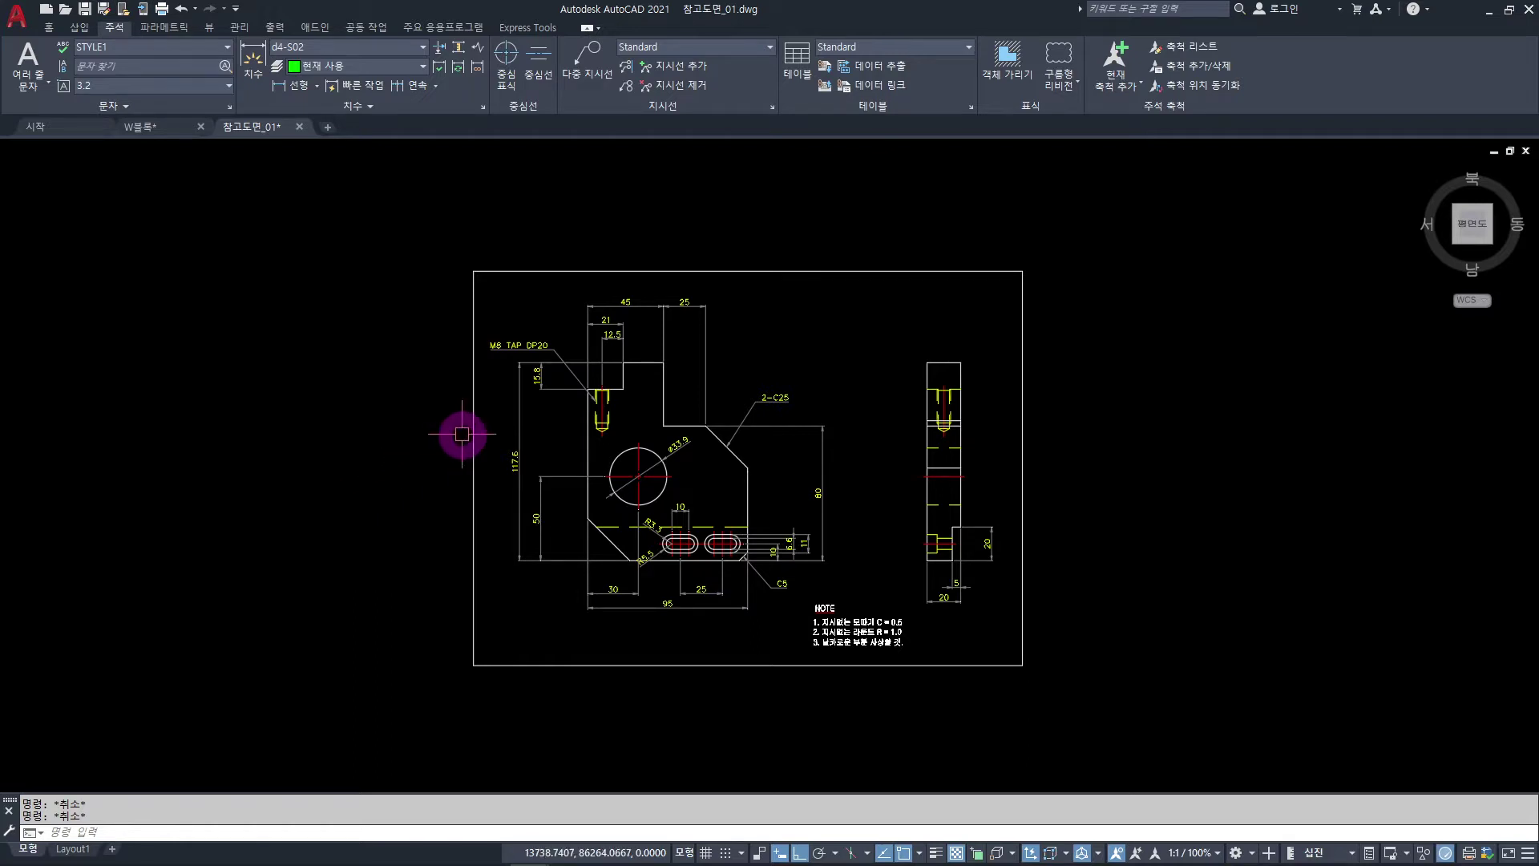
- Zoom and pan on the current part drawing to get a better view of it
scroll(705, 401, "down", 10)
scroll(706, 401, "down", 3)
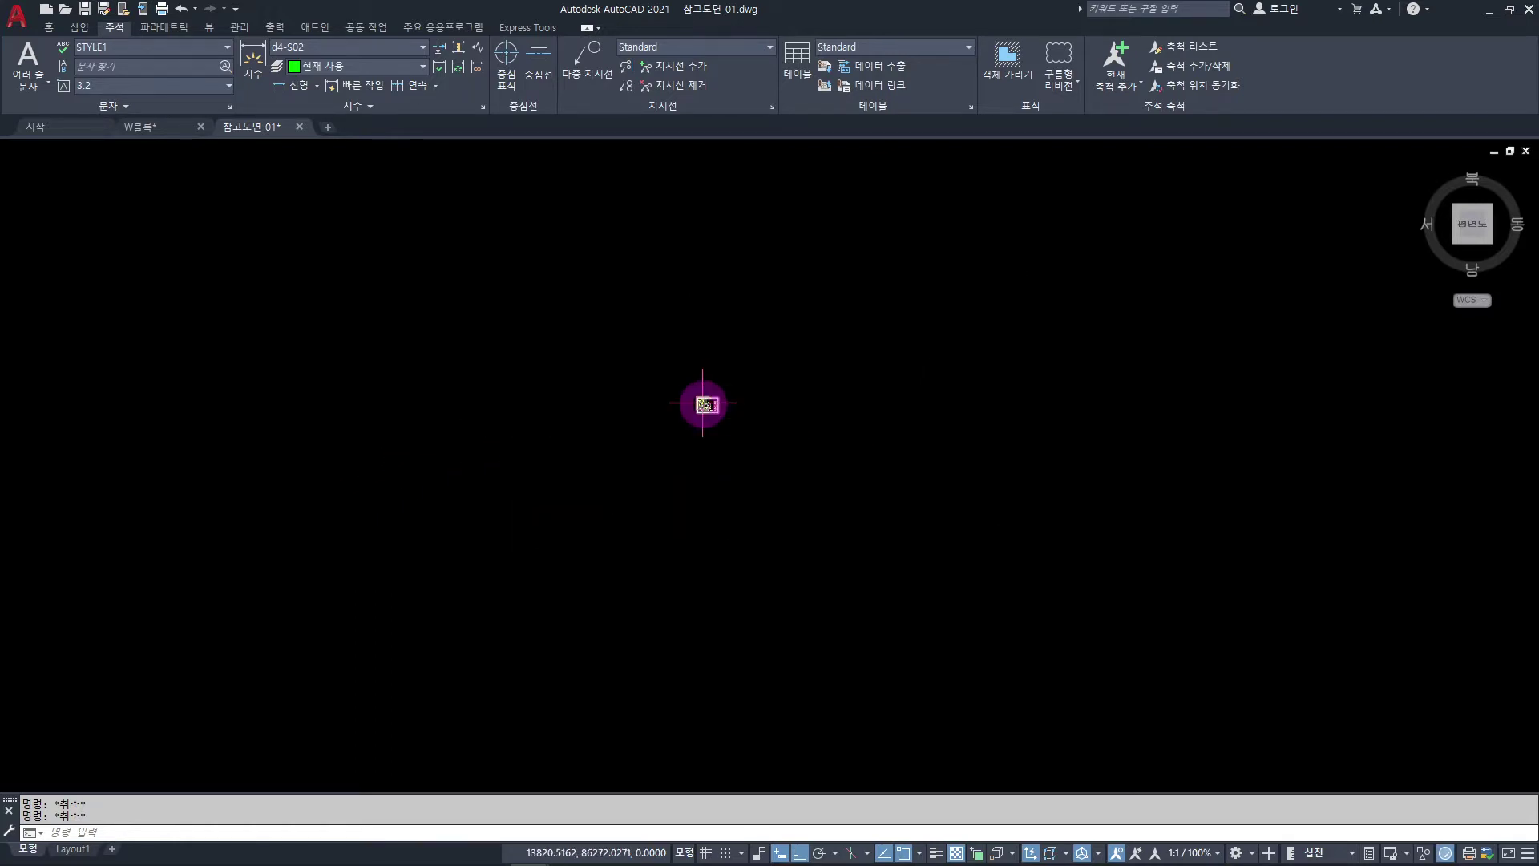
scroll(703, 402, "down", 2)
scroll(703, 403, "up", 2)
scroll(710, 400, "up", 2)
scroll(727, 380, "up", 2)
scroll(721, 364, "up", 2)
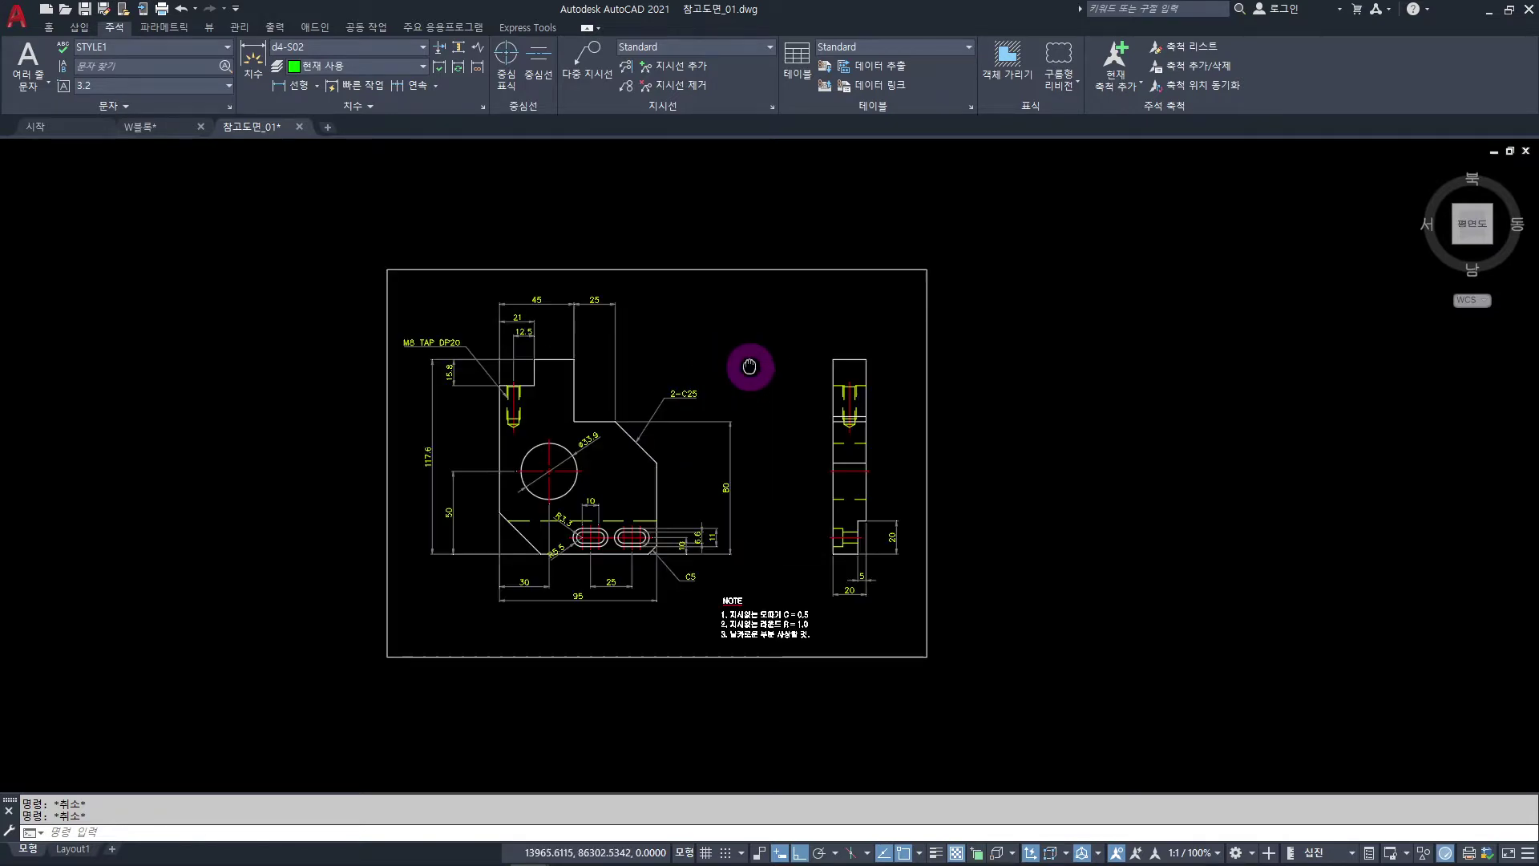
middle_click_drag(749, 361, 783, 387)
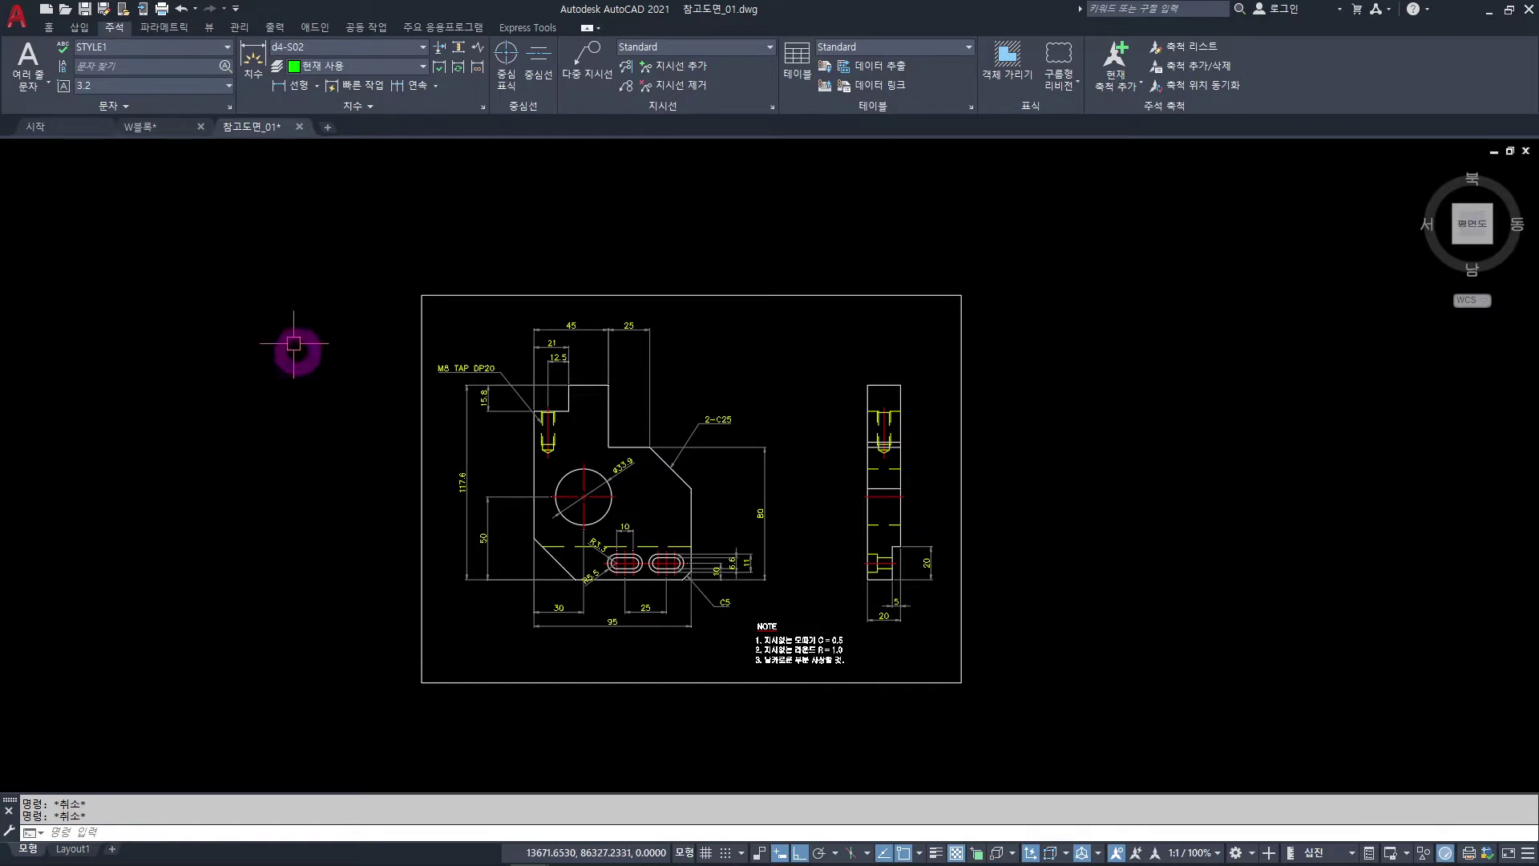
- Switch to the W블록 drawing and zoom over its overview of block rows
left_click(167, 127)
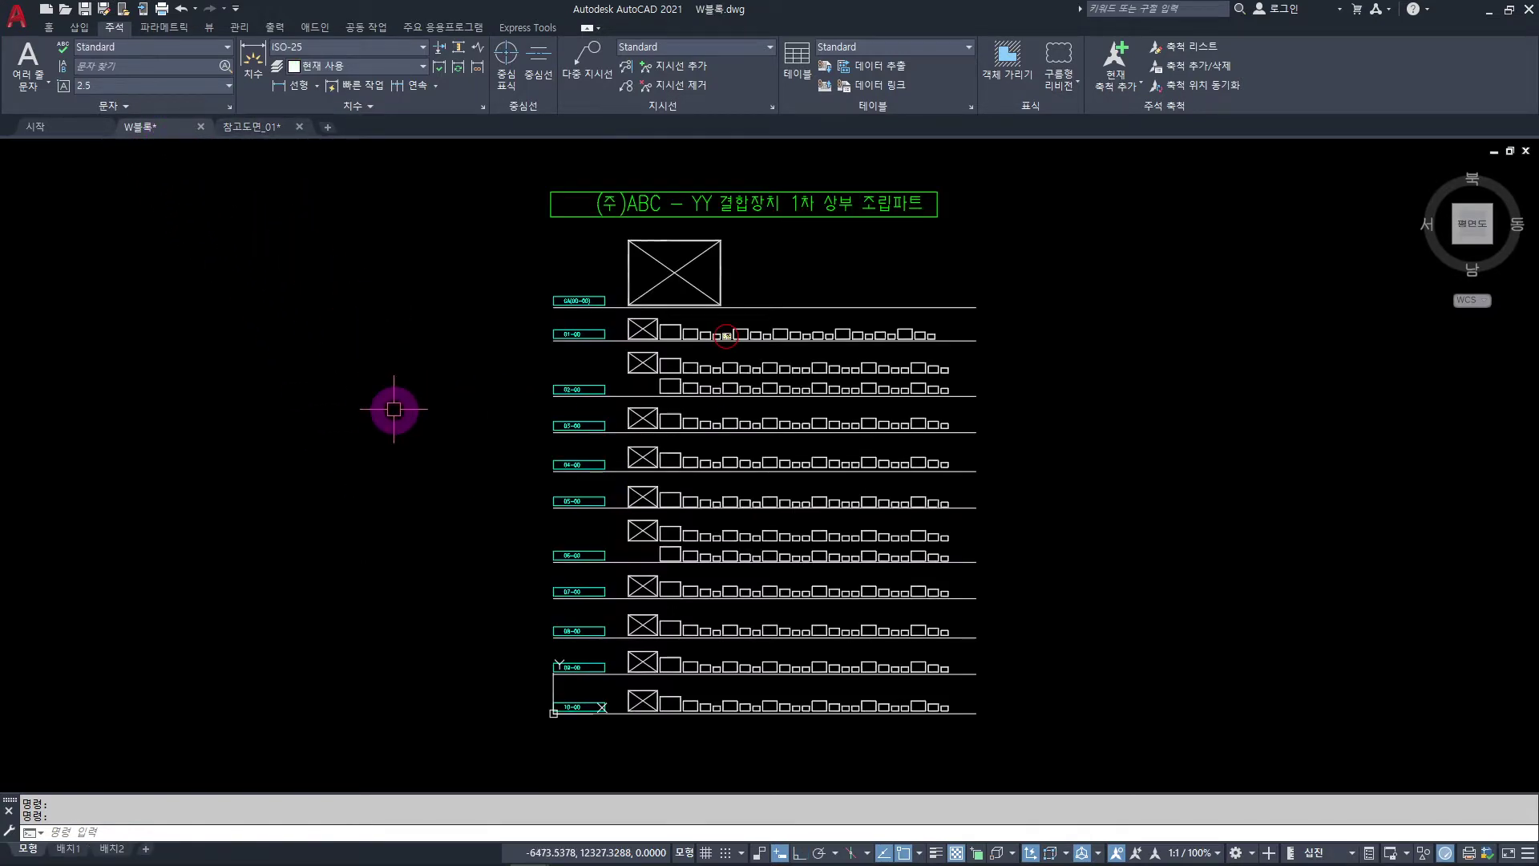
scroll(729, 333, "up", 8)
scroll(710, 336, "up", 8)
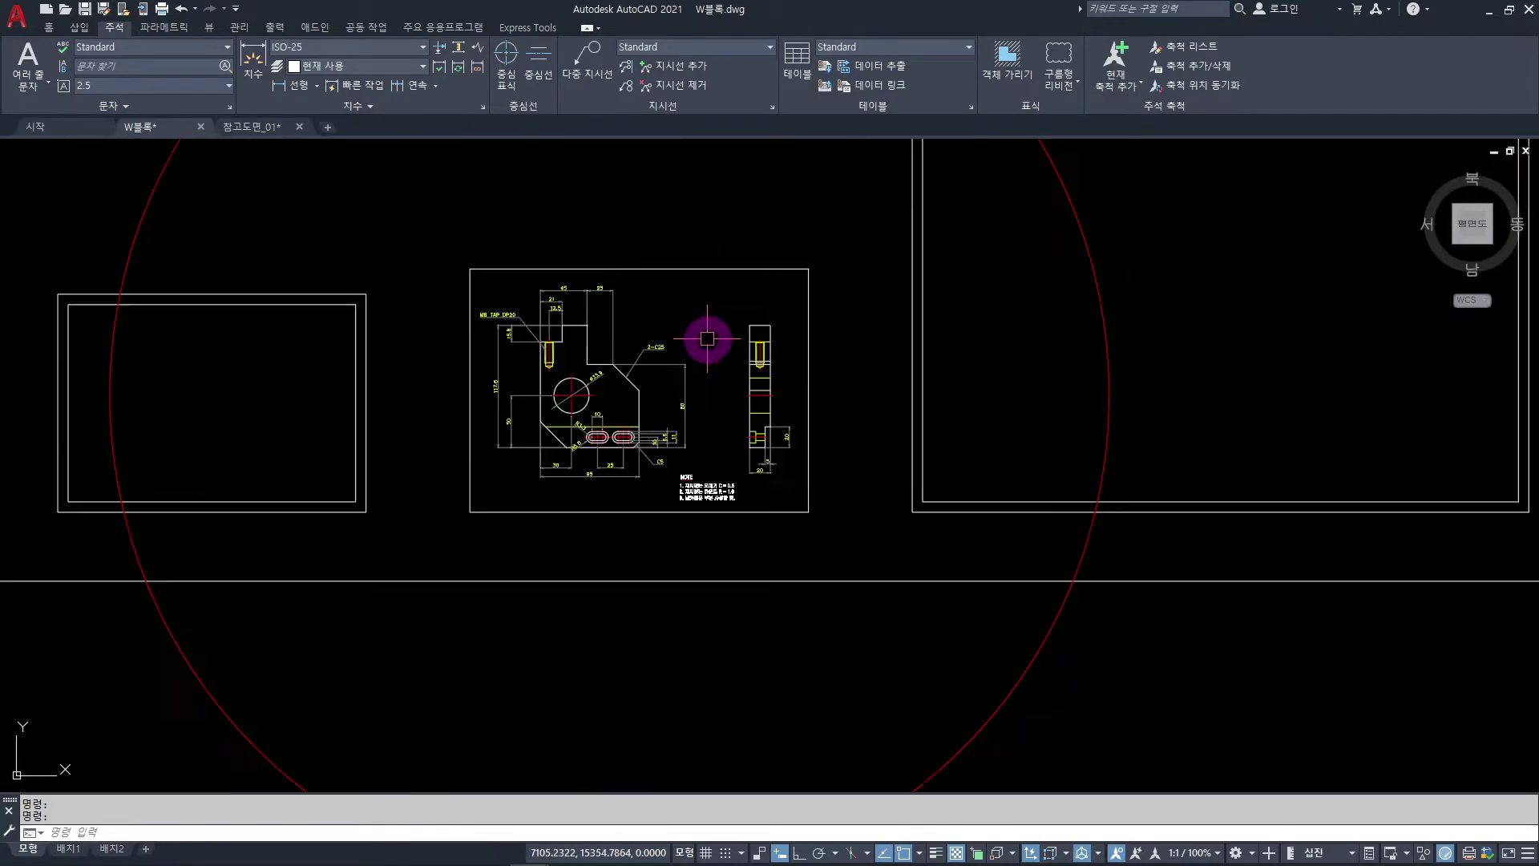
scroll(707, 339, "up", 3)
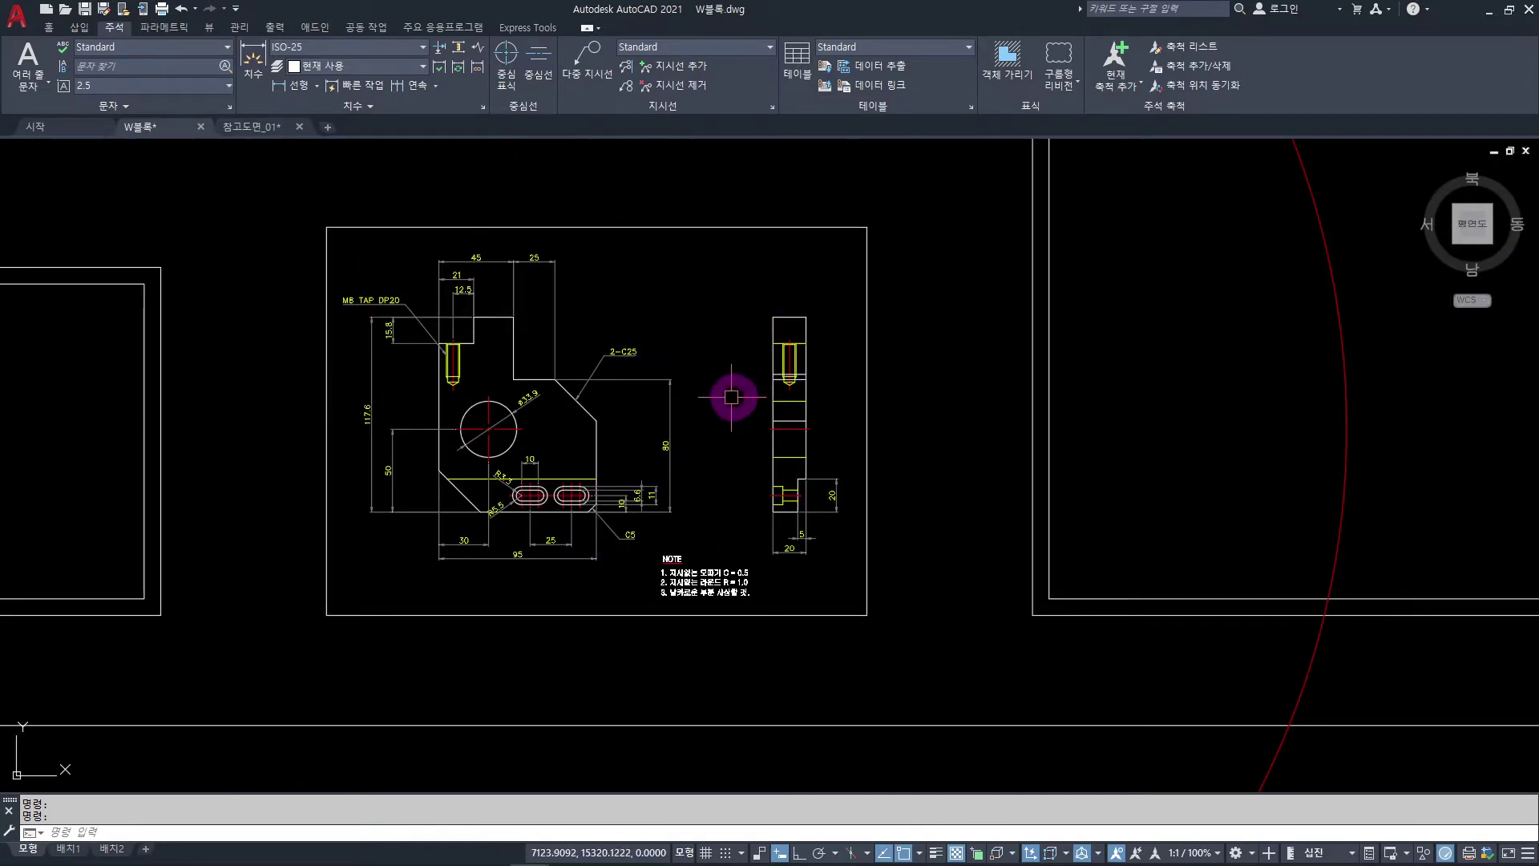
scroll(732, 397, "down", 9)
scroll(670, 420, "down", 2)
scroll(684, 427, "down", 1)
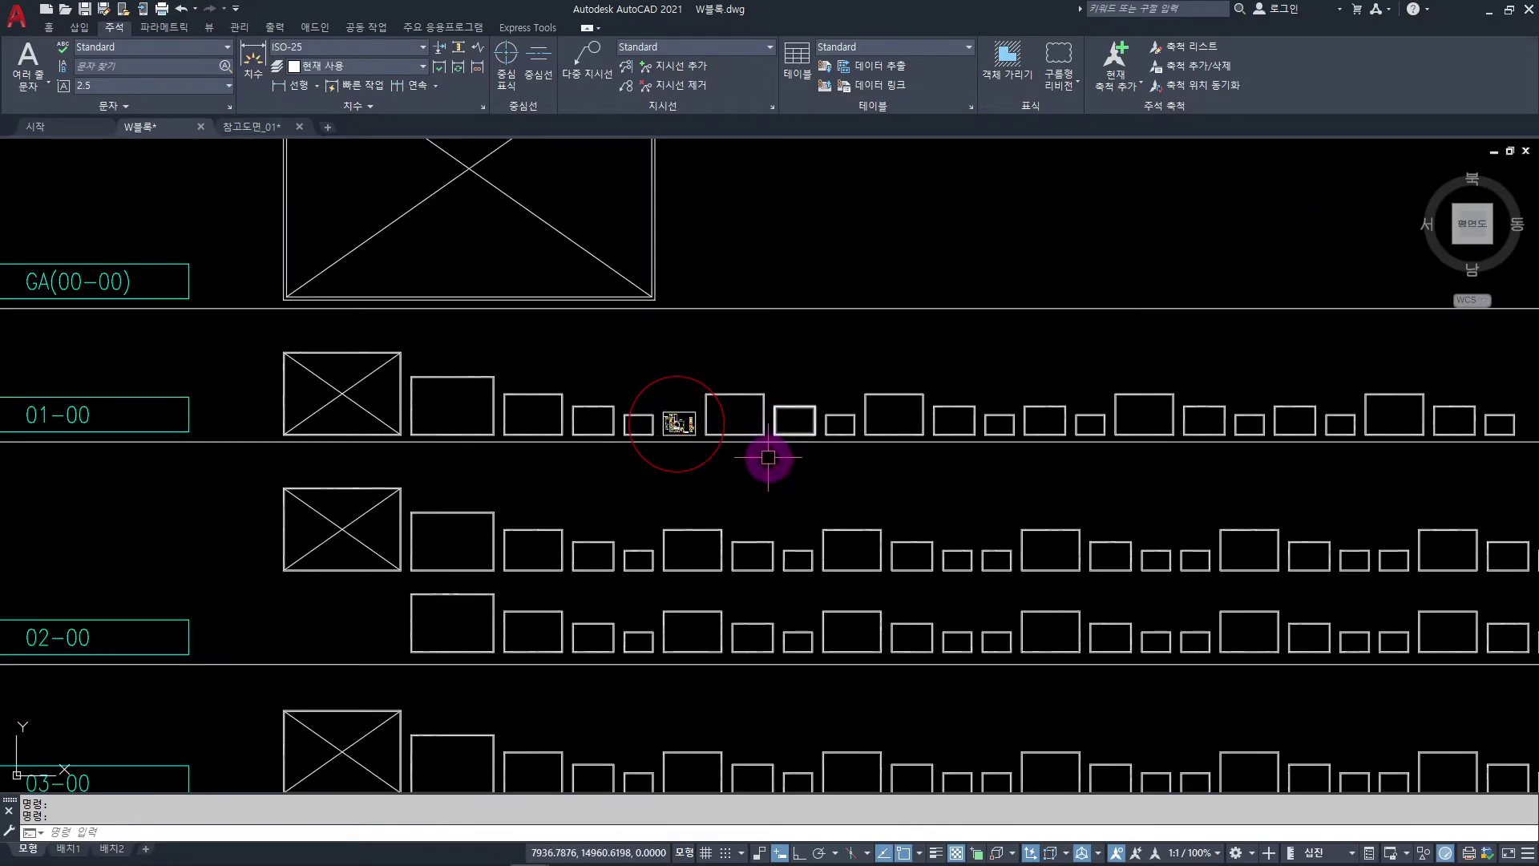
scroll(841, 457, "down", 4)
middle_click_drag(849, 508, 828, 491)
scroll(830, 513, "down", 1)
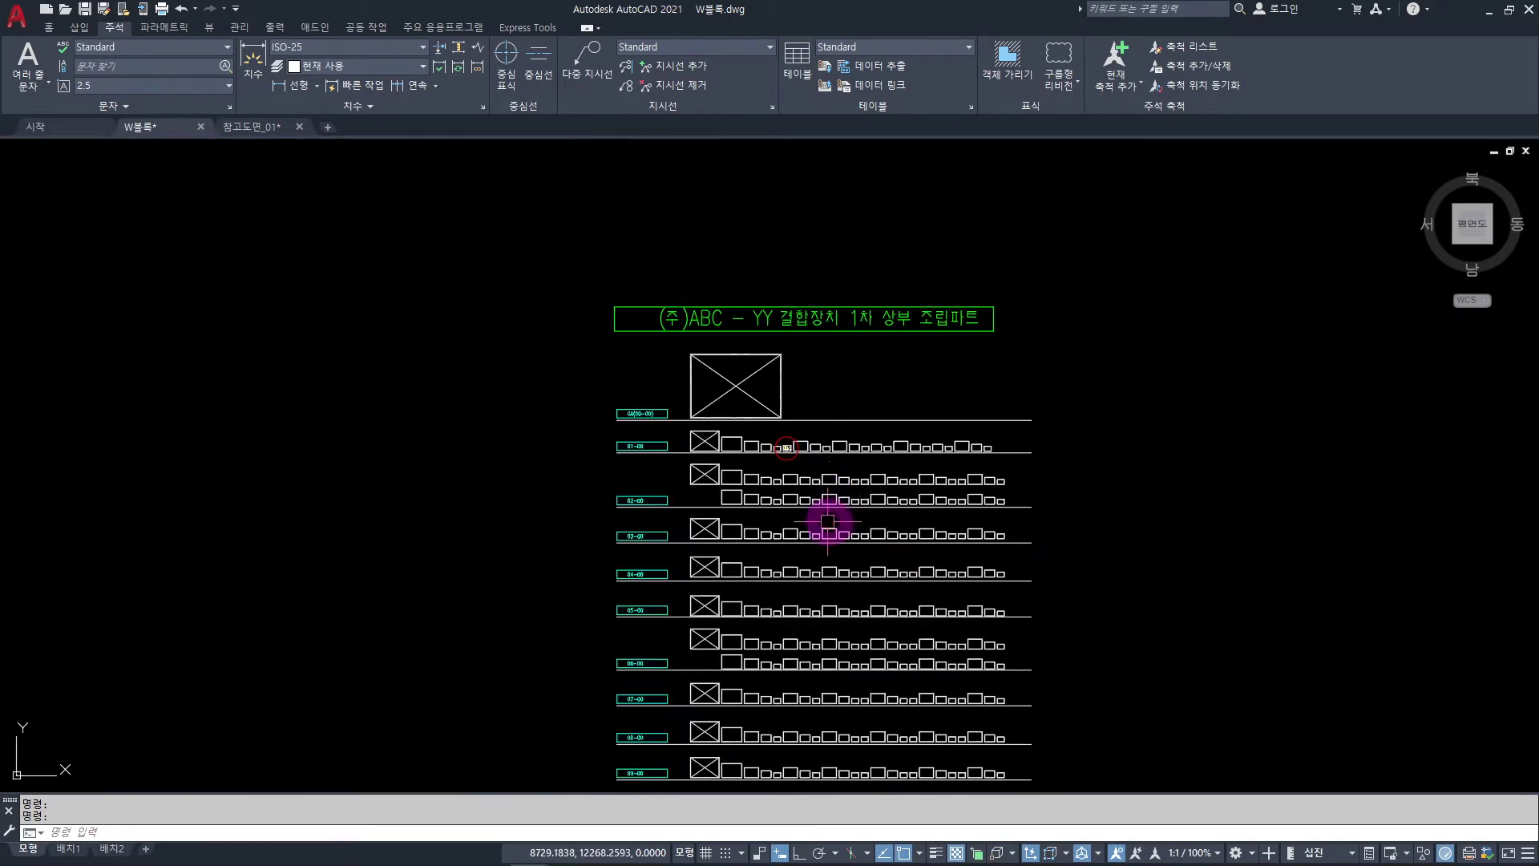
scroll(793, 453, "down", 1)
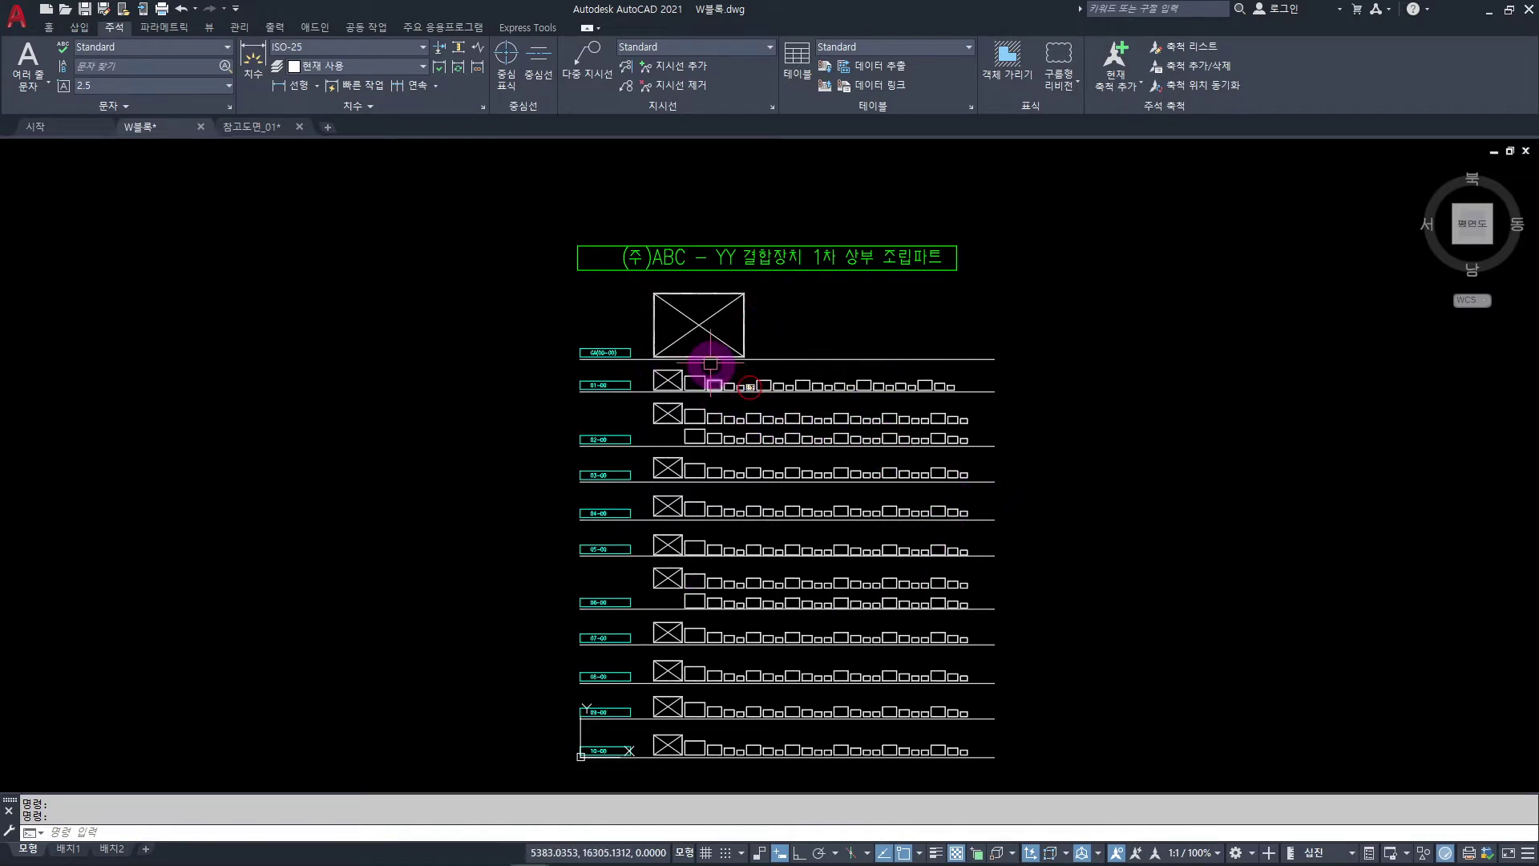
- Pan along row 01-00 to inspect its blocks, then zoom back out to the full sheet
scroll(705, 353, "up", 4)
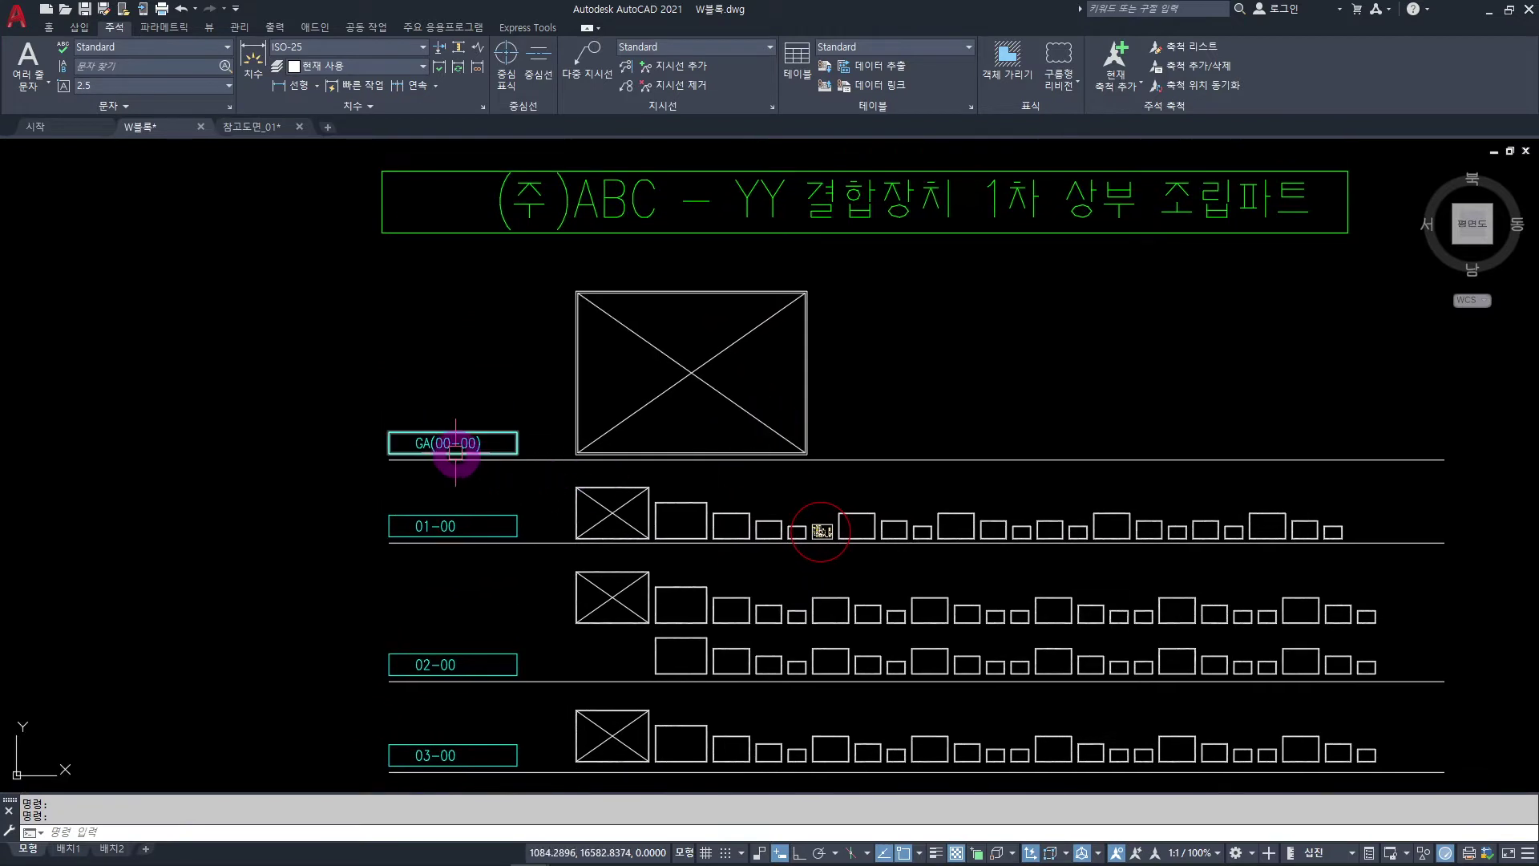
scroll(453, 453, "up", 2)
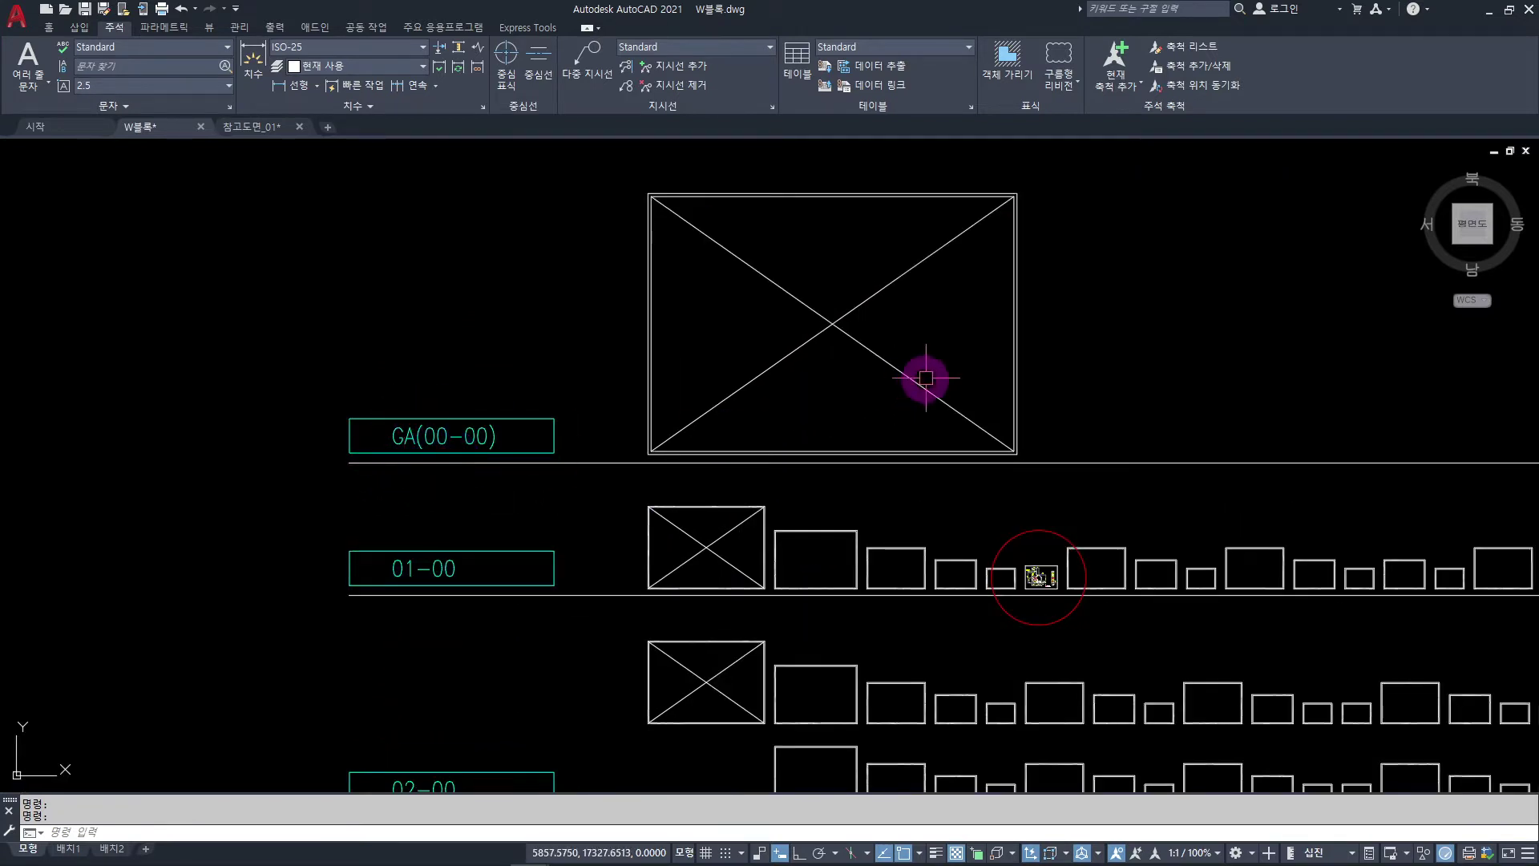
middle_click_drag(764, 501, 748, 343)
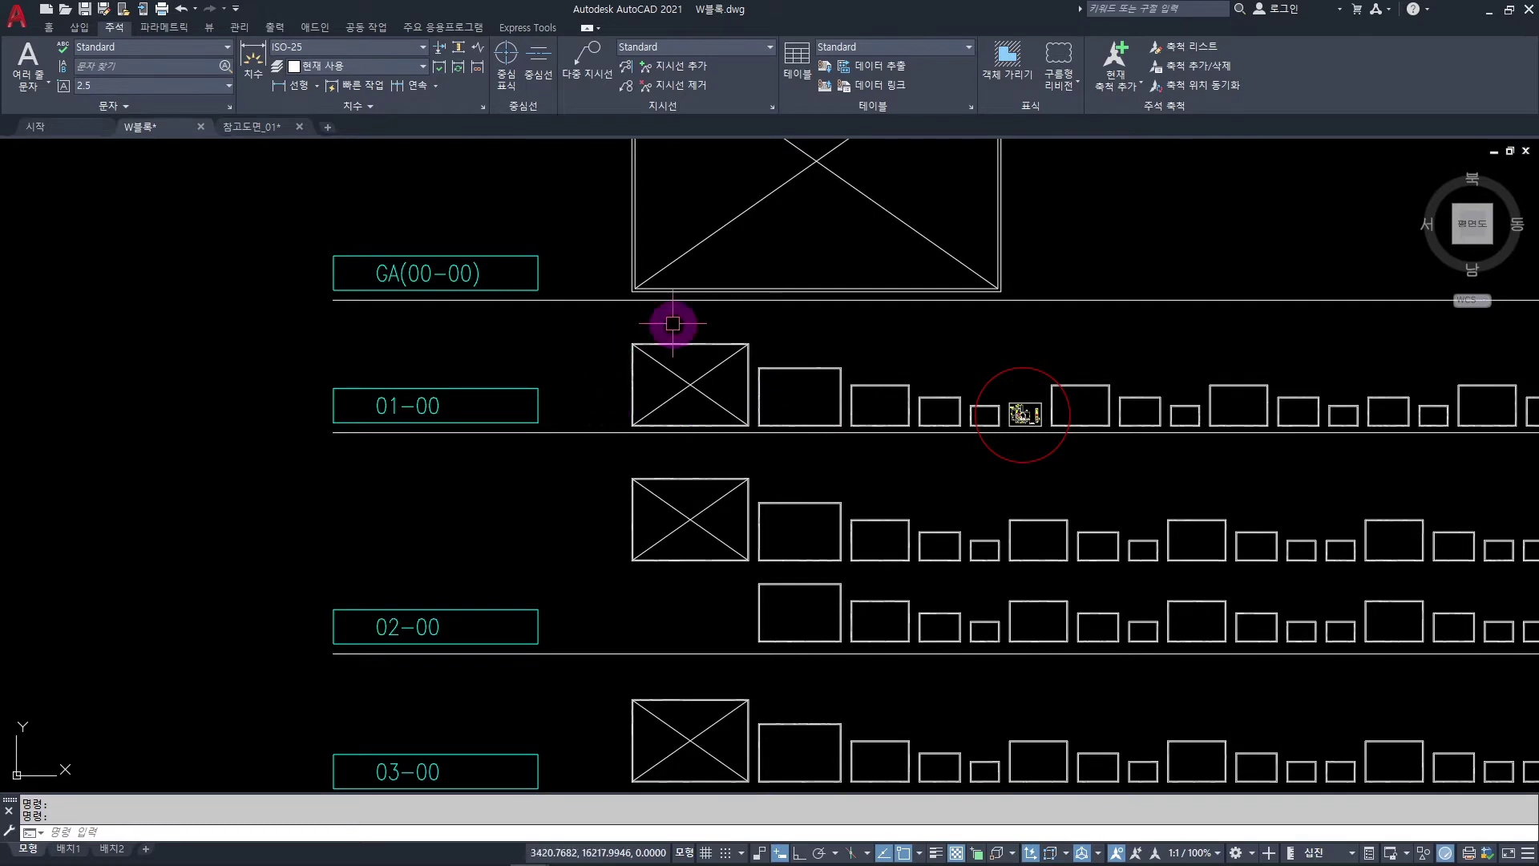
middle_click_drag(769, 424, 292, 409)
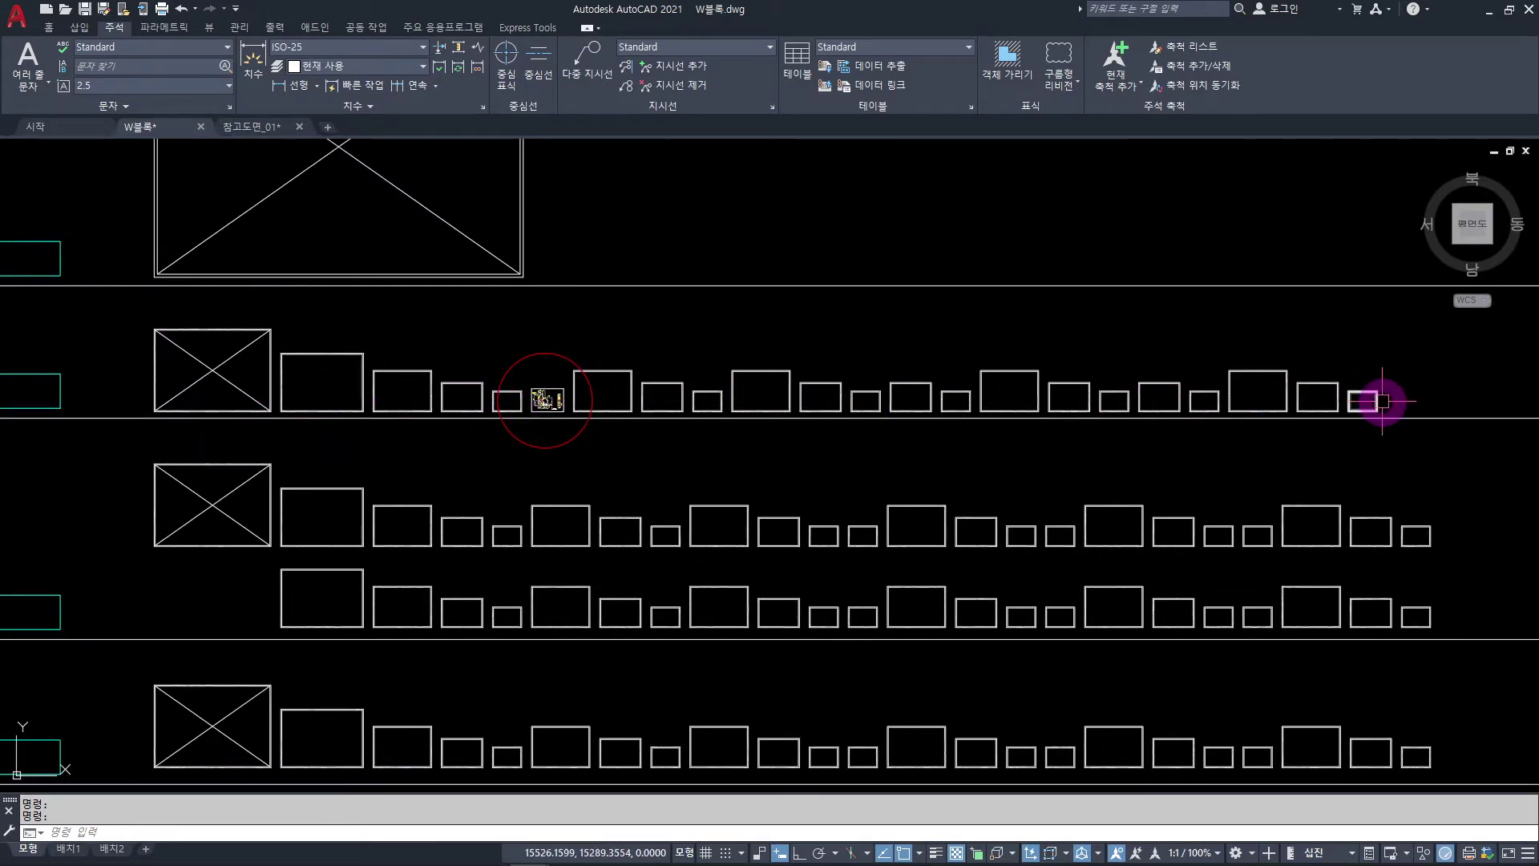
scroll(544, 403, "up", 4)
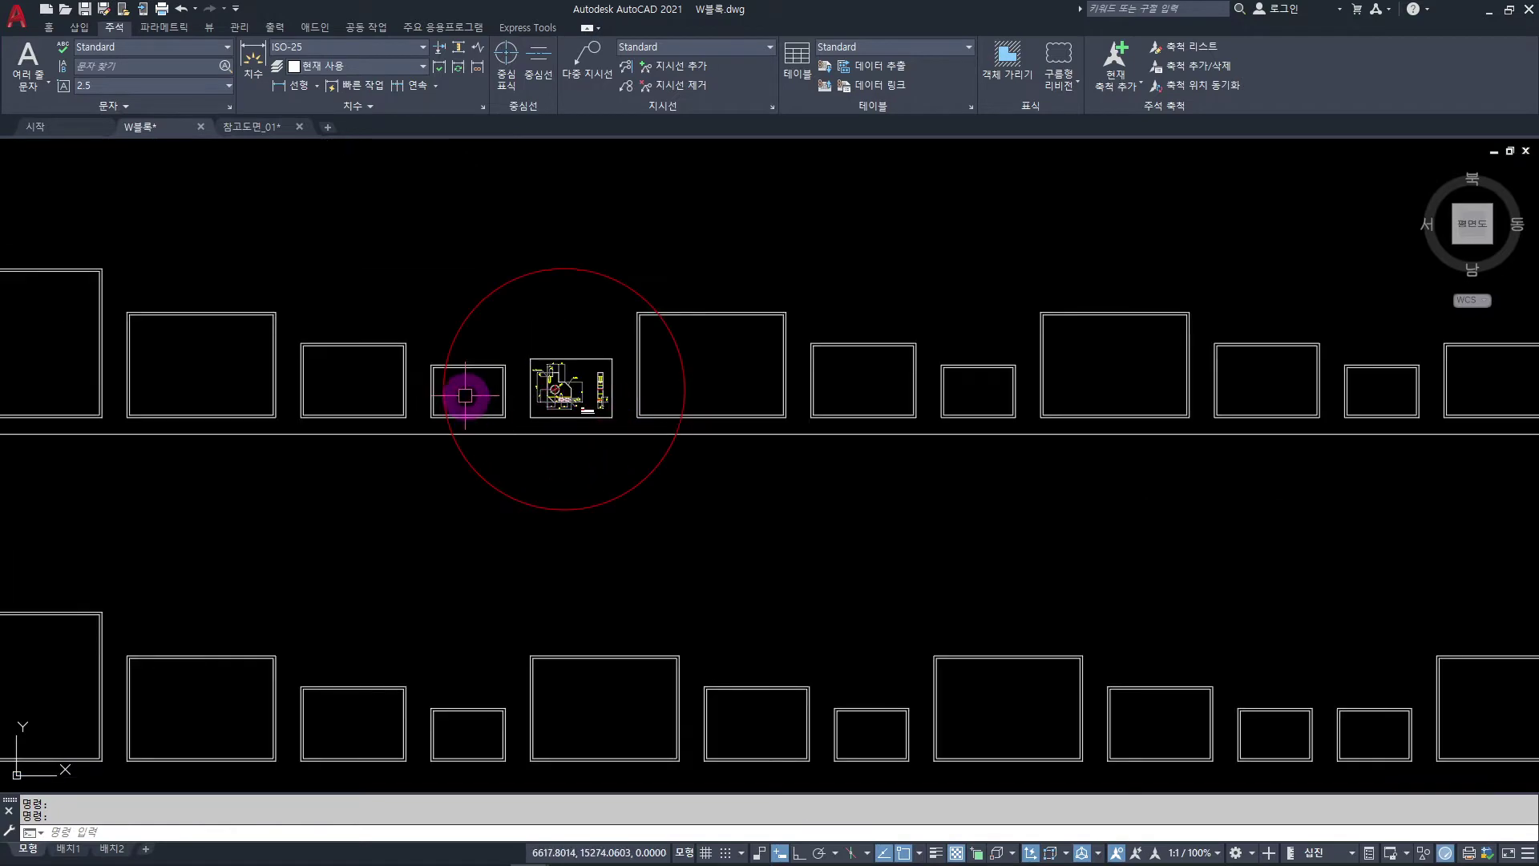
scroll(763, 477, "down", 2)
scroll(760, 513, "down", 2)
scroll(763, 578, "down", 4)
mouse_move(762, 619)
middle_mouse_down()
mouse_move(732, 474)
mouse_move(748, 397)
middle_mouse_up()
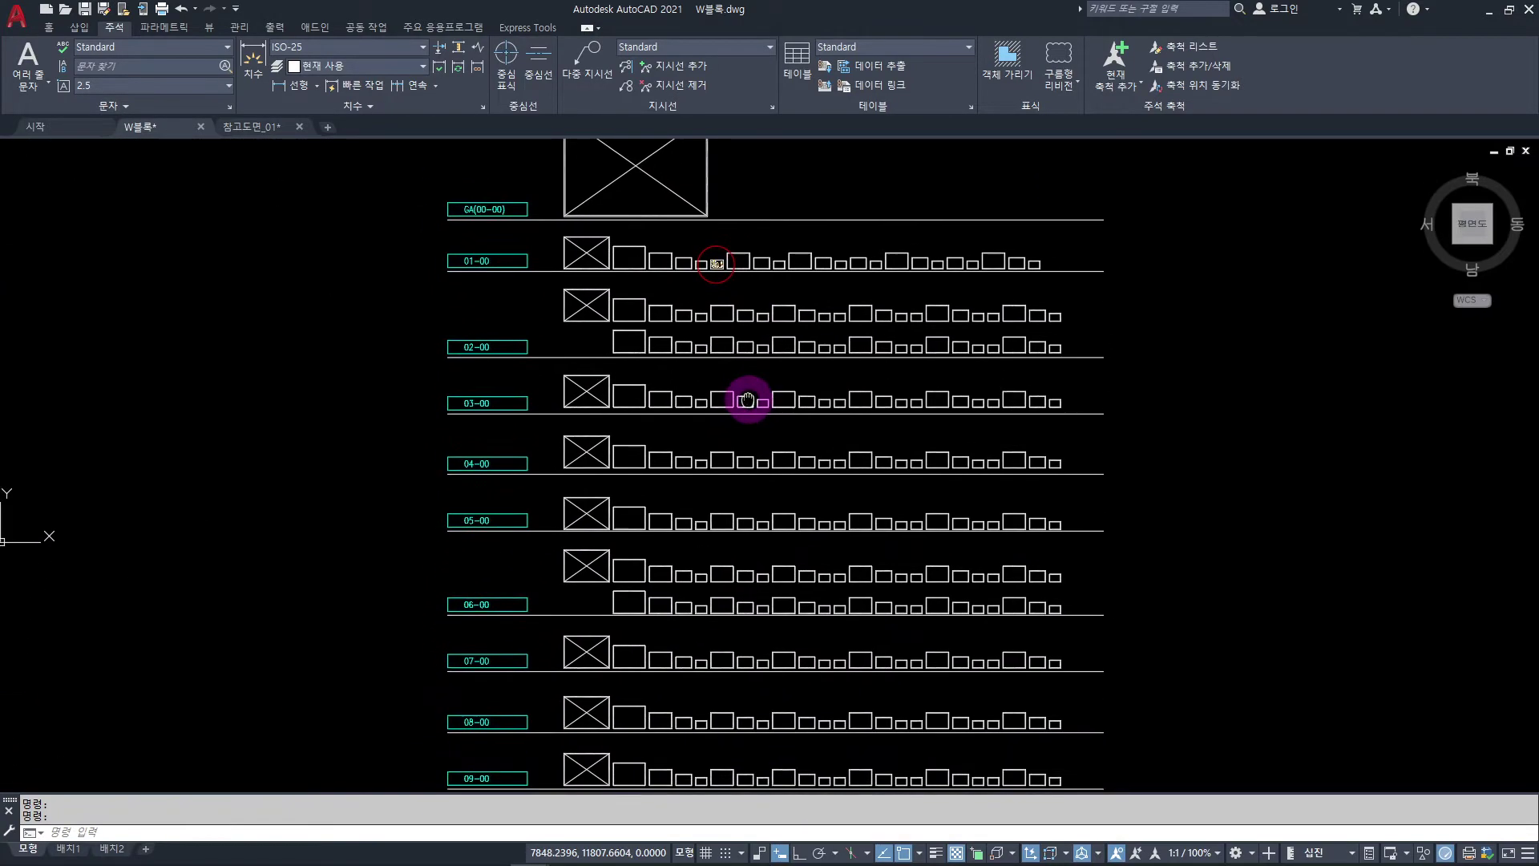
scroll(762, 422, "down", 1)
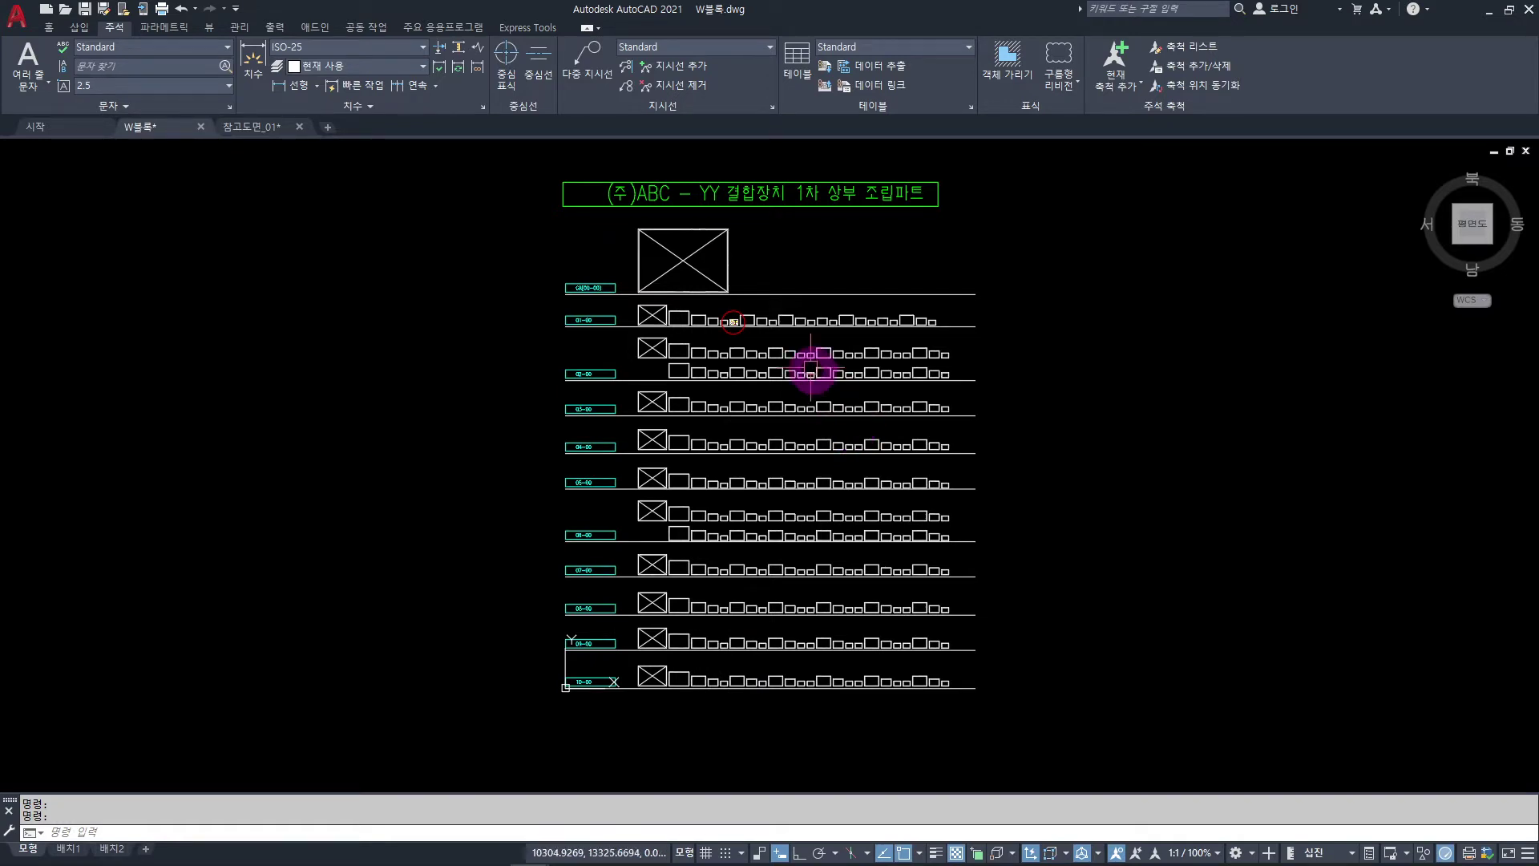
- Zoom in on the red-circled part drawing in W블록 and center it in view
scroll(734, 321, "up", 2)
scroll(733, 322, "up", 4)
scroll(733, 322, "up", 8)
scroll(733, 322, "up", 4)
middle_click_drag(733, 322, 759, 377)
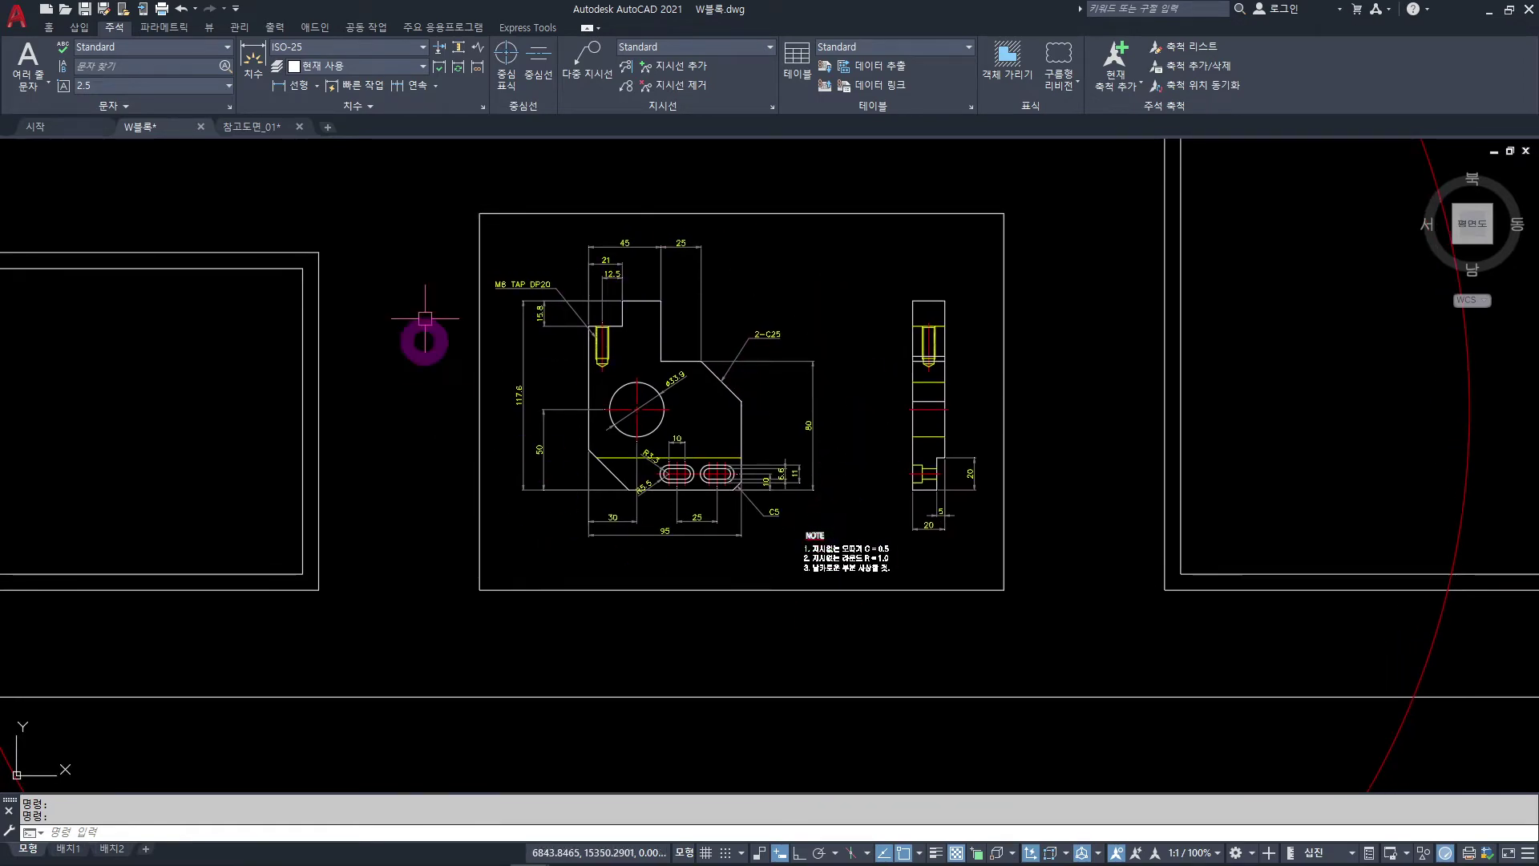
scroll(834, 361, "down", 4)
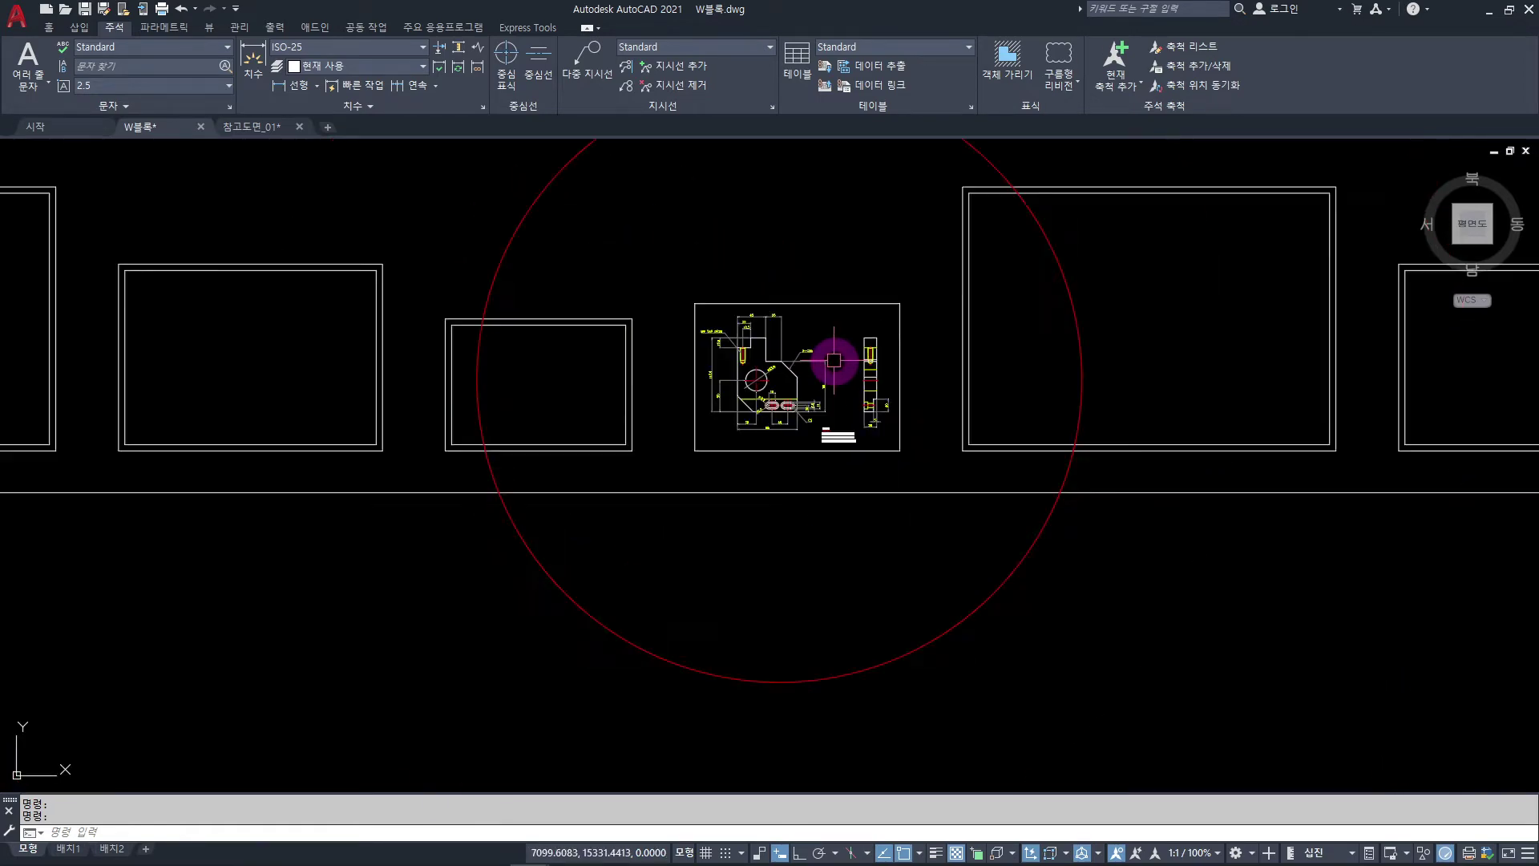
scroll(830, 361, "down", 3)
scroll(830, 360, "down", 2)
scroll(830, 359, "down", 1)
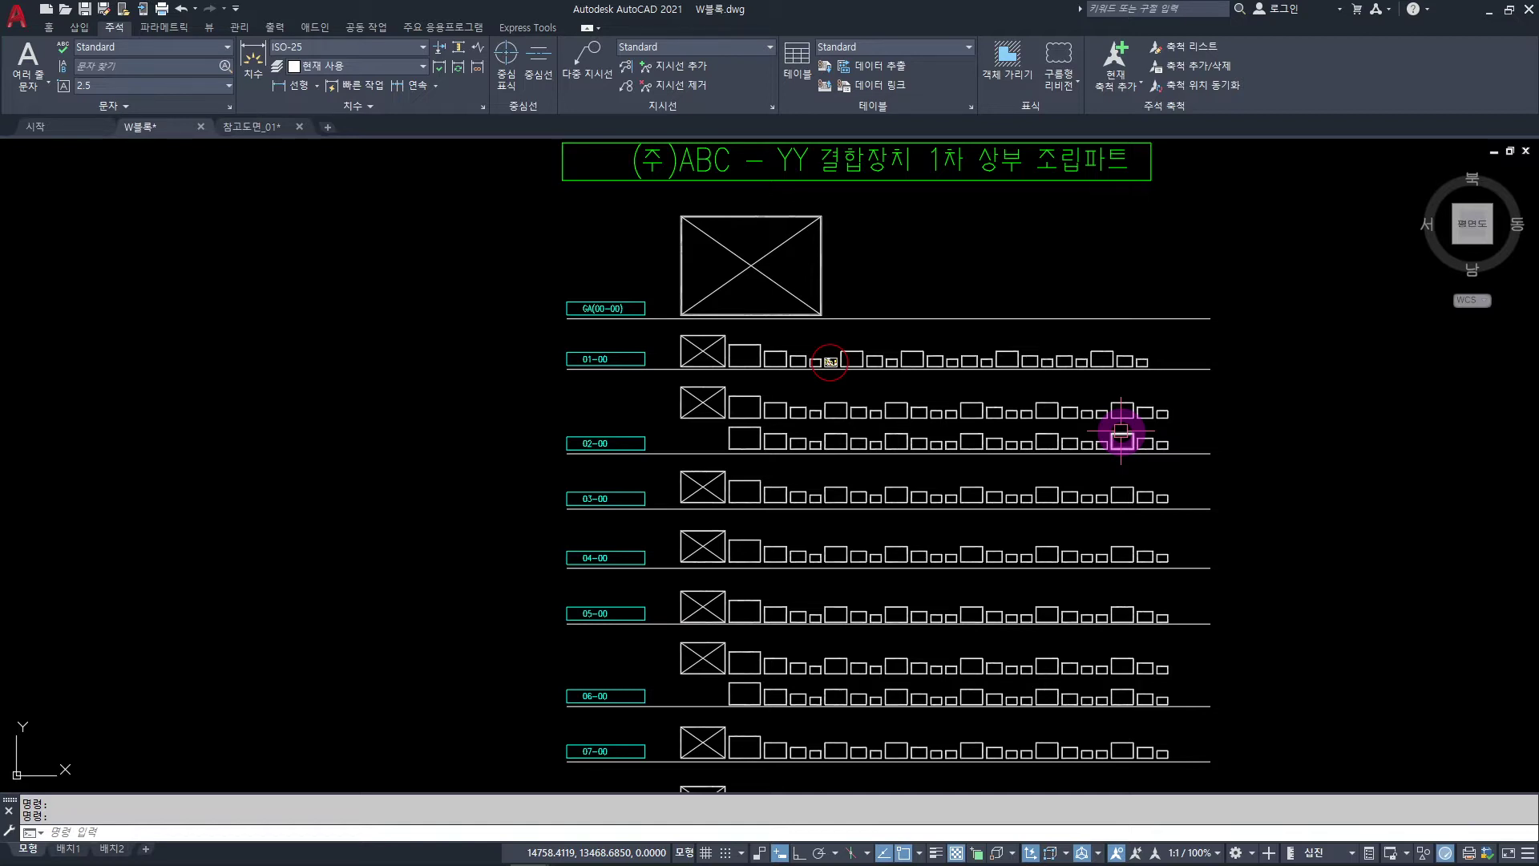
scroll(842, 361, "up", 3)
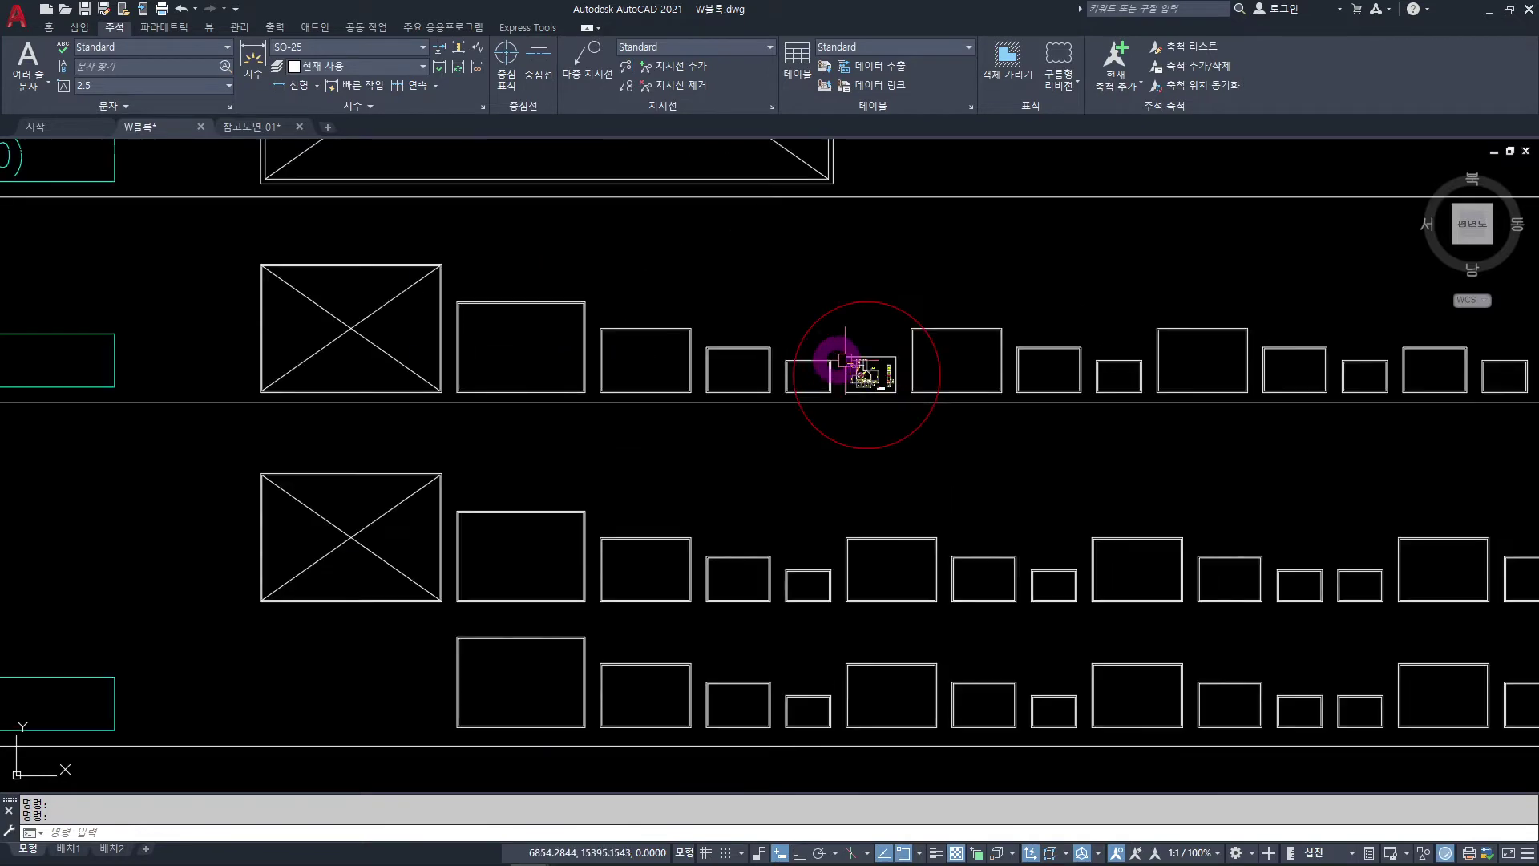
scroll(846, 397, "up", 5)
scroll(844, 400, "up", 2)
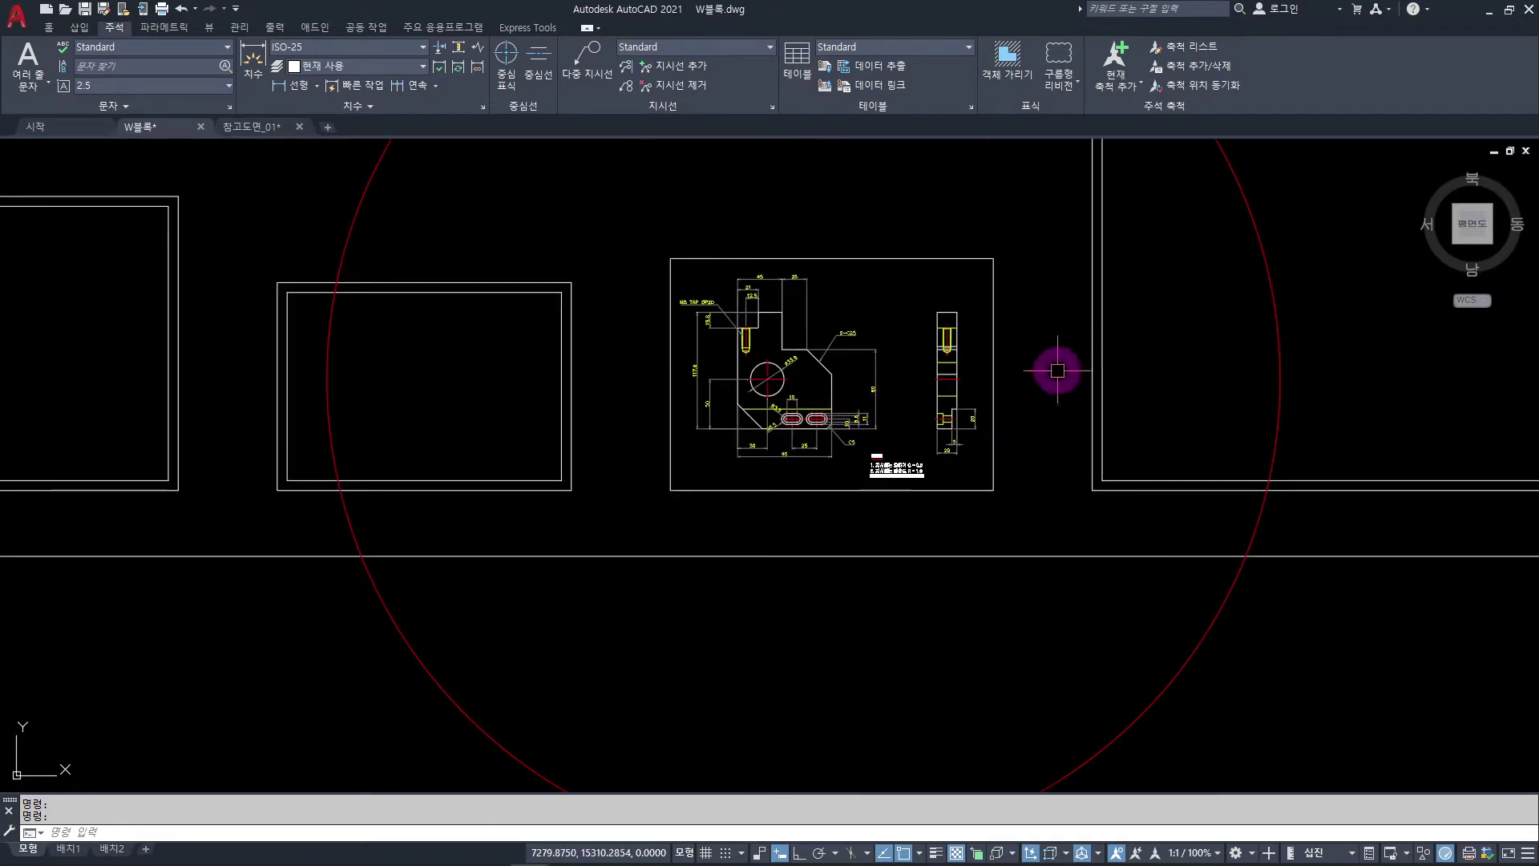
- Glance at 참고도면_01, then return to W블록 and zoom out over the rows
left_click(255, 127)
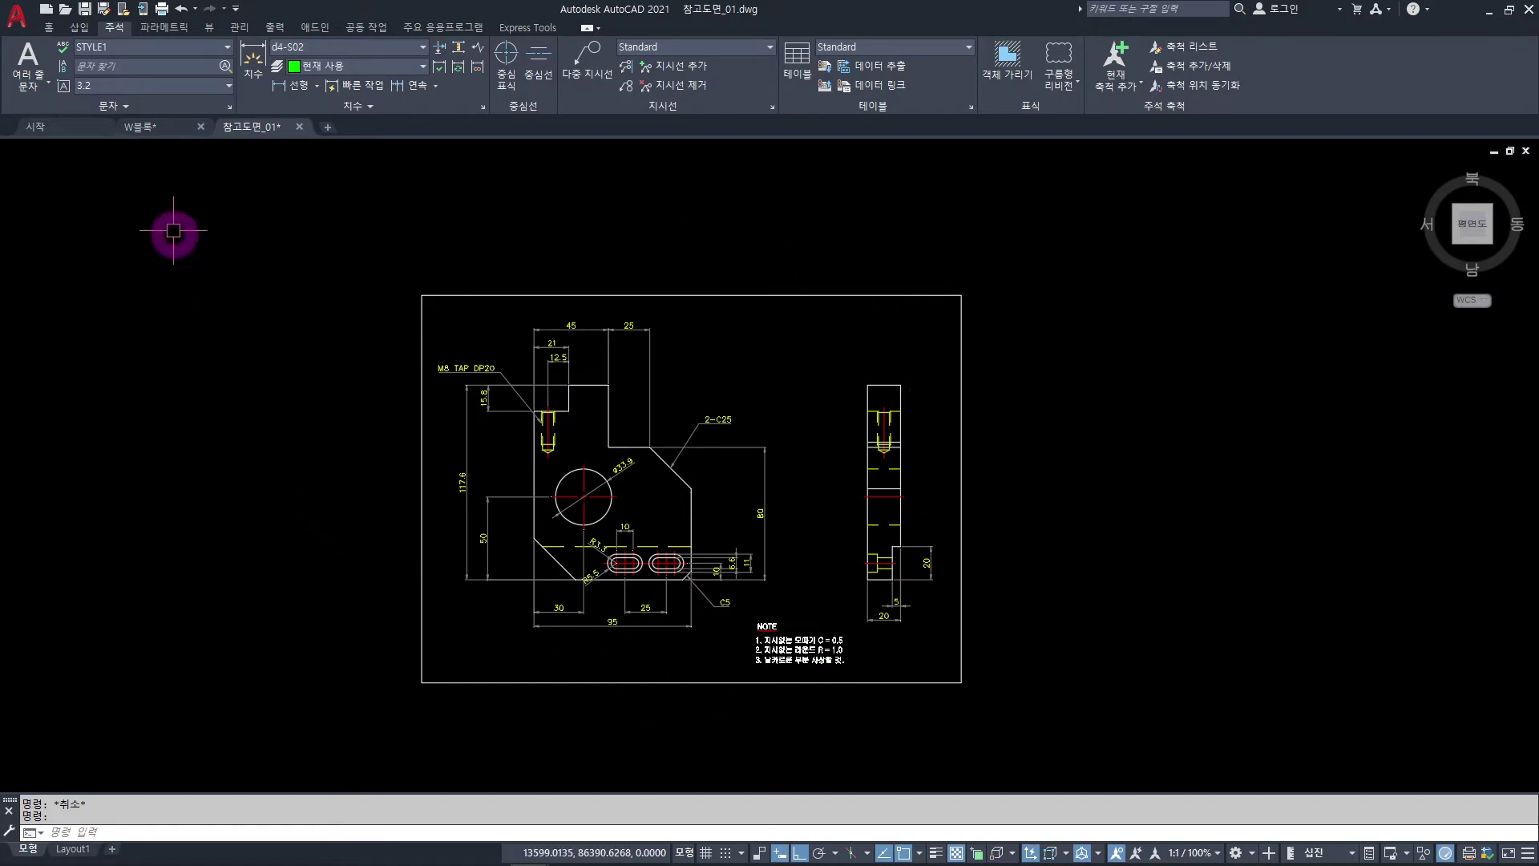
left_click(157, 127)
scroll(652, 364, "down", 3)
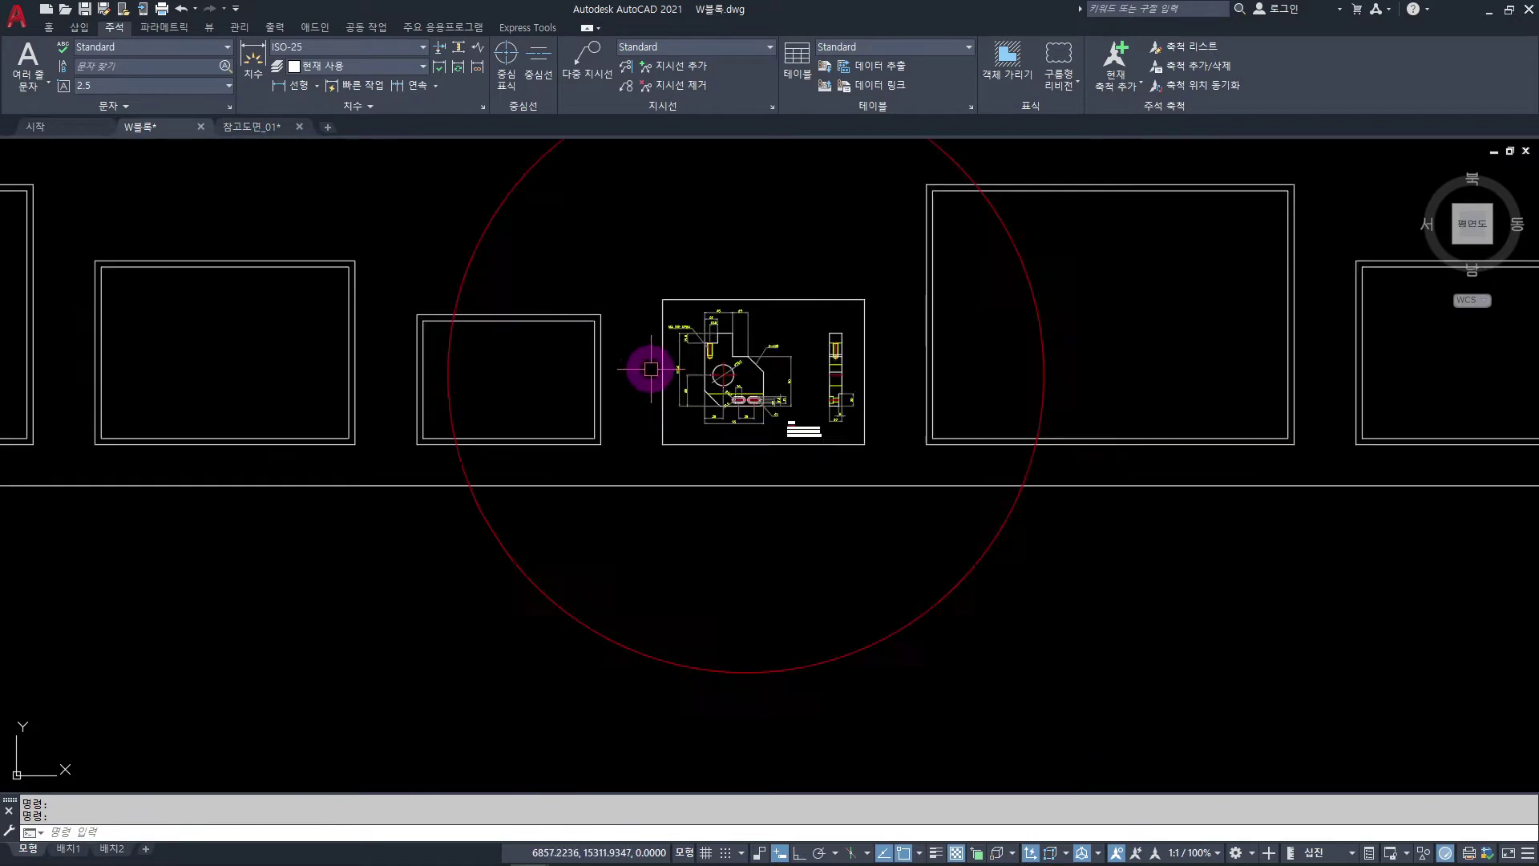
scroll(675, 439, "down", 3)
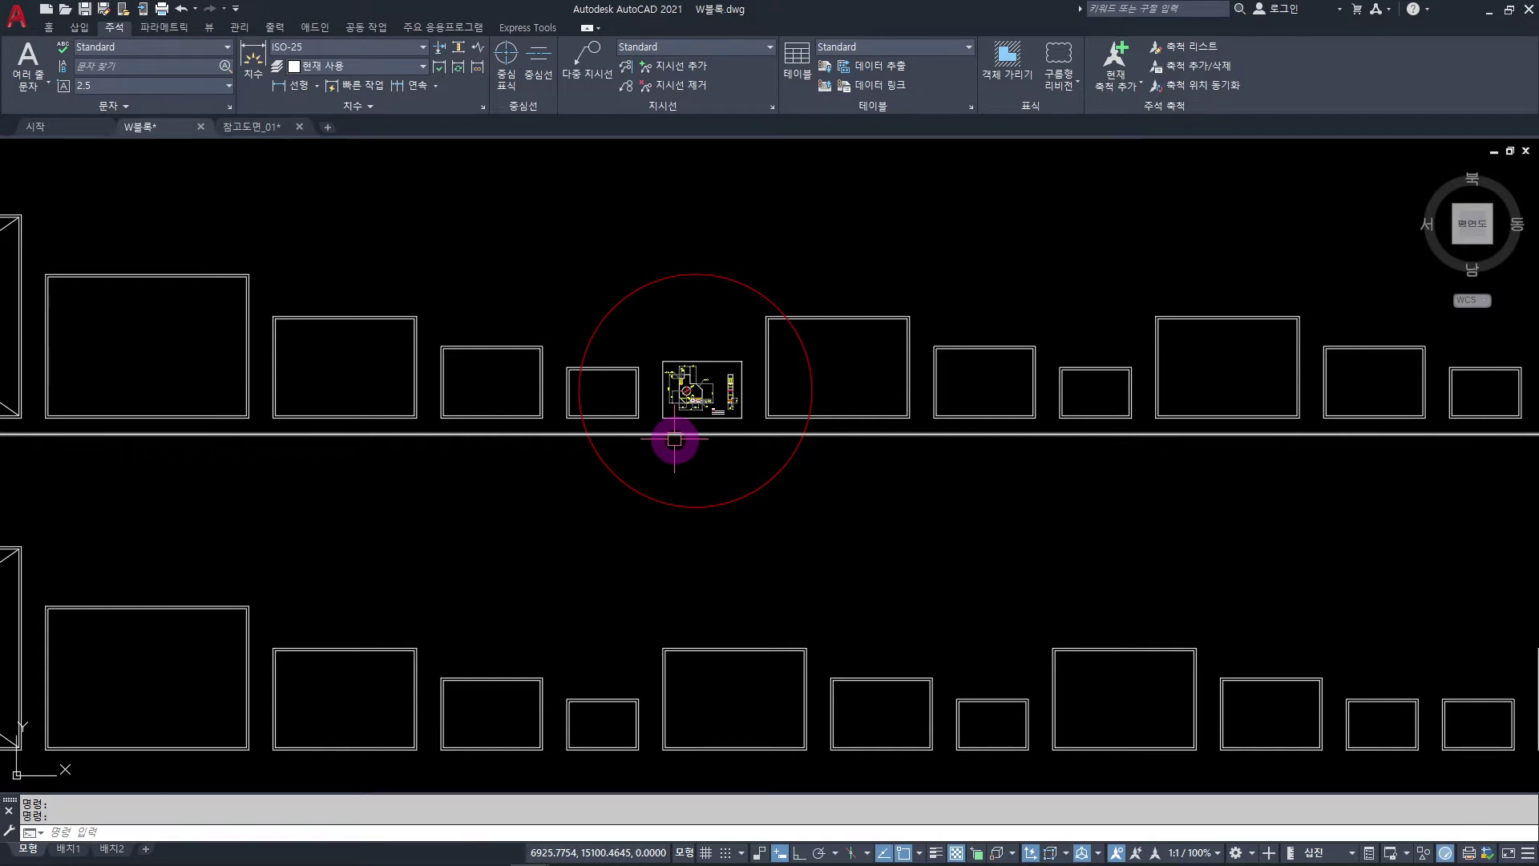
scroll(693, 401, "down", 4)
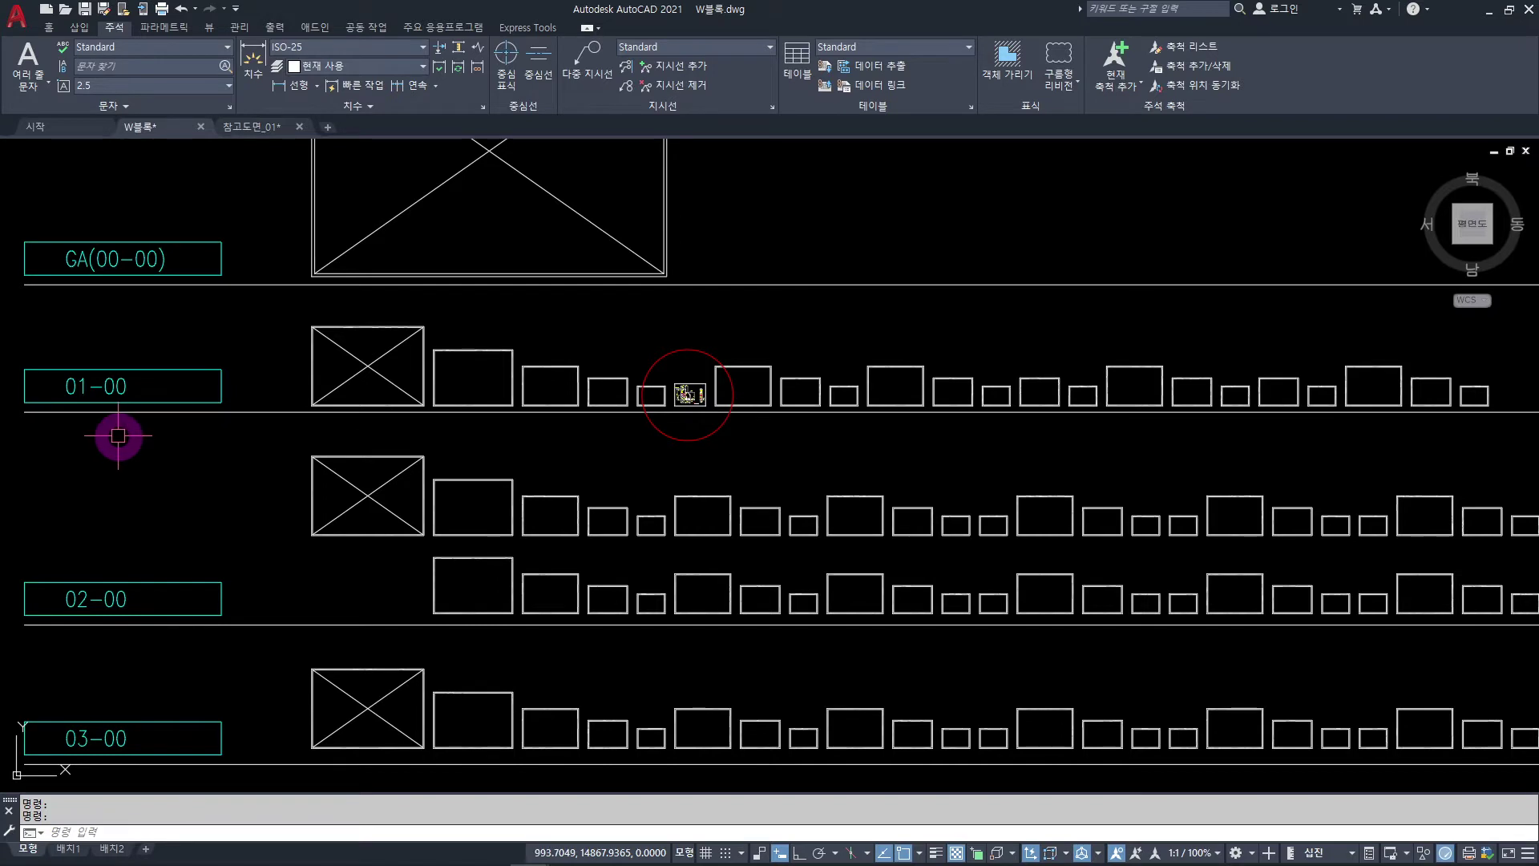
scroll(694, 396, "up", 5)
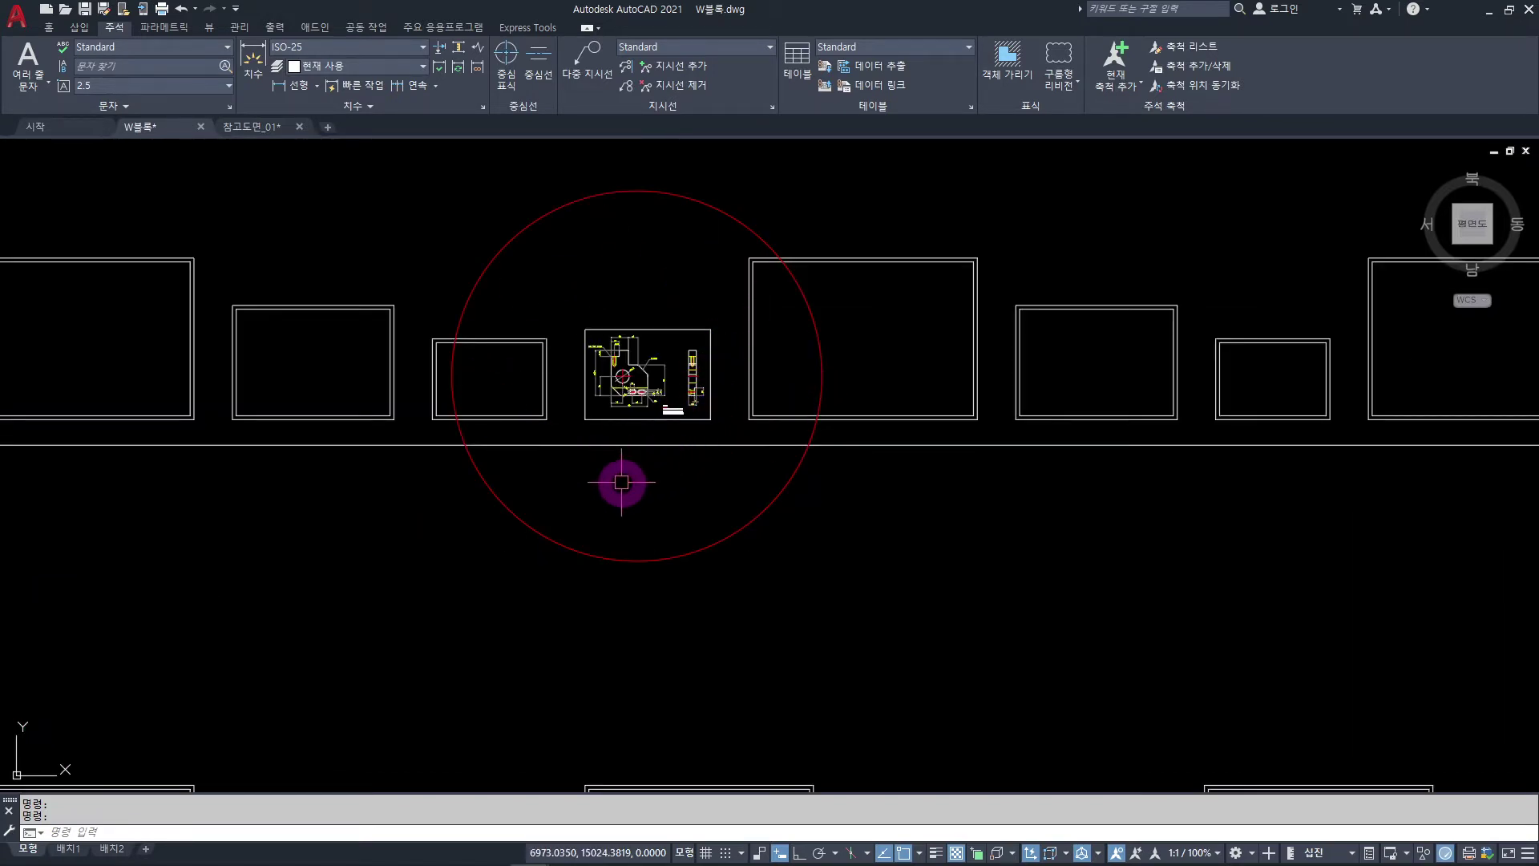
scroll(620, 481, "down", 10)
scroll(636, 481, "down", 4)
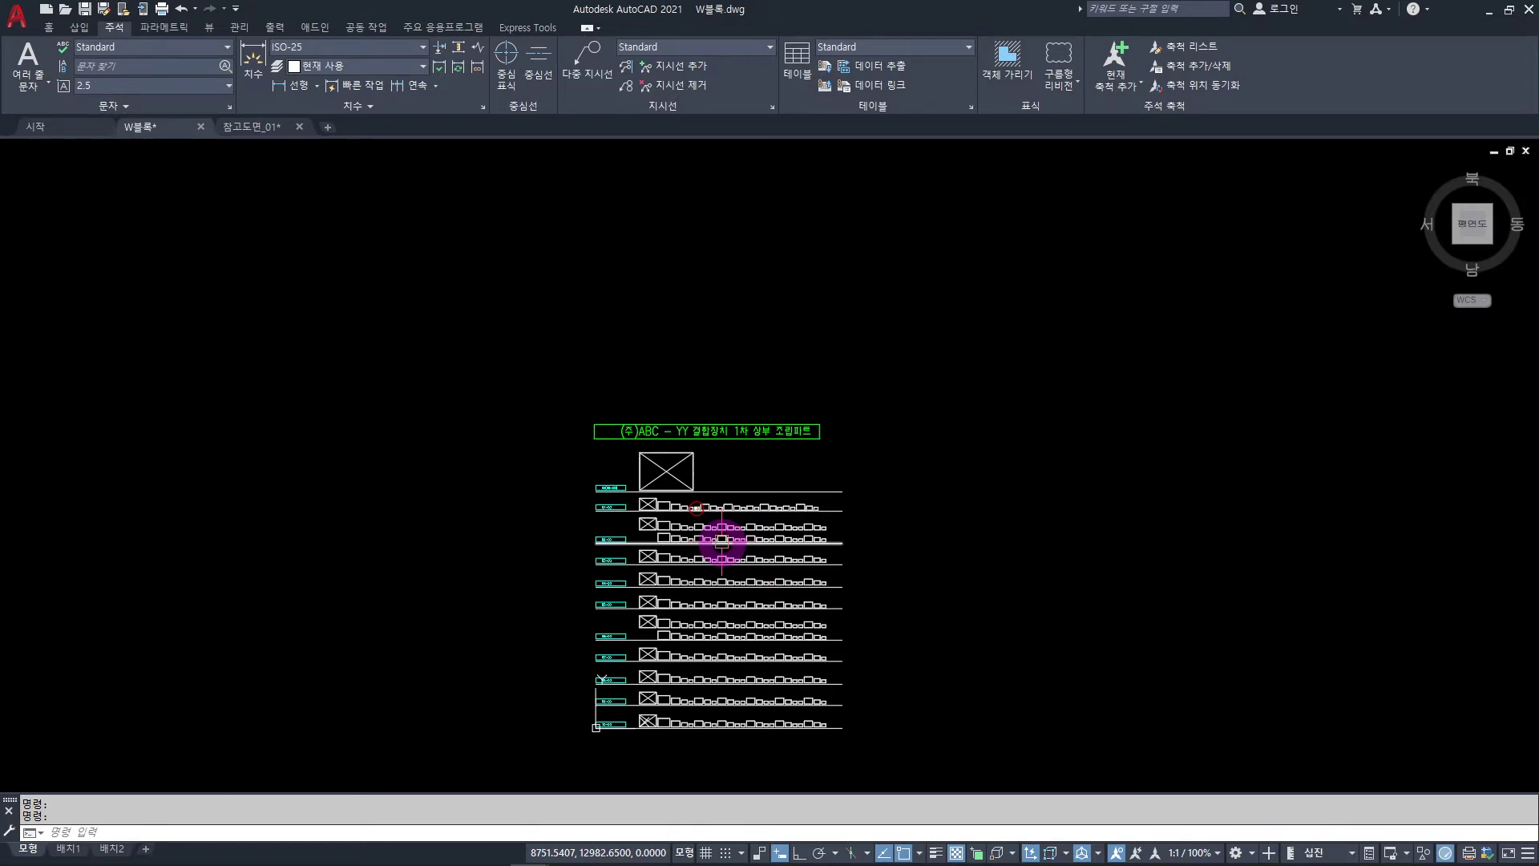
- Zoom back in on the circled part and bring up 참고도면_01 for comparison
scroll(721, 539, "up", 7)
scroll(684, 502, "up", 4)
scroll(605, 422, "up", 5)
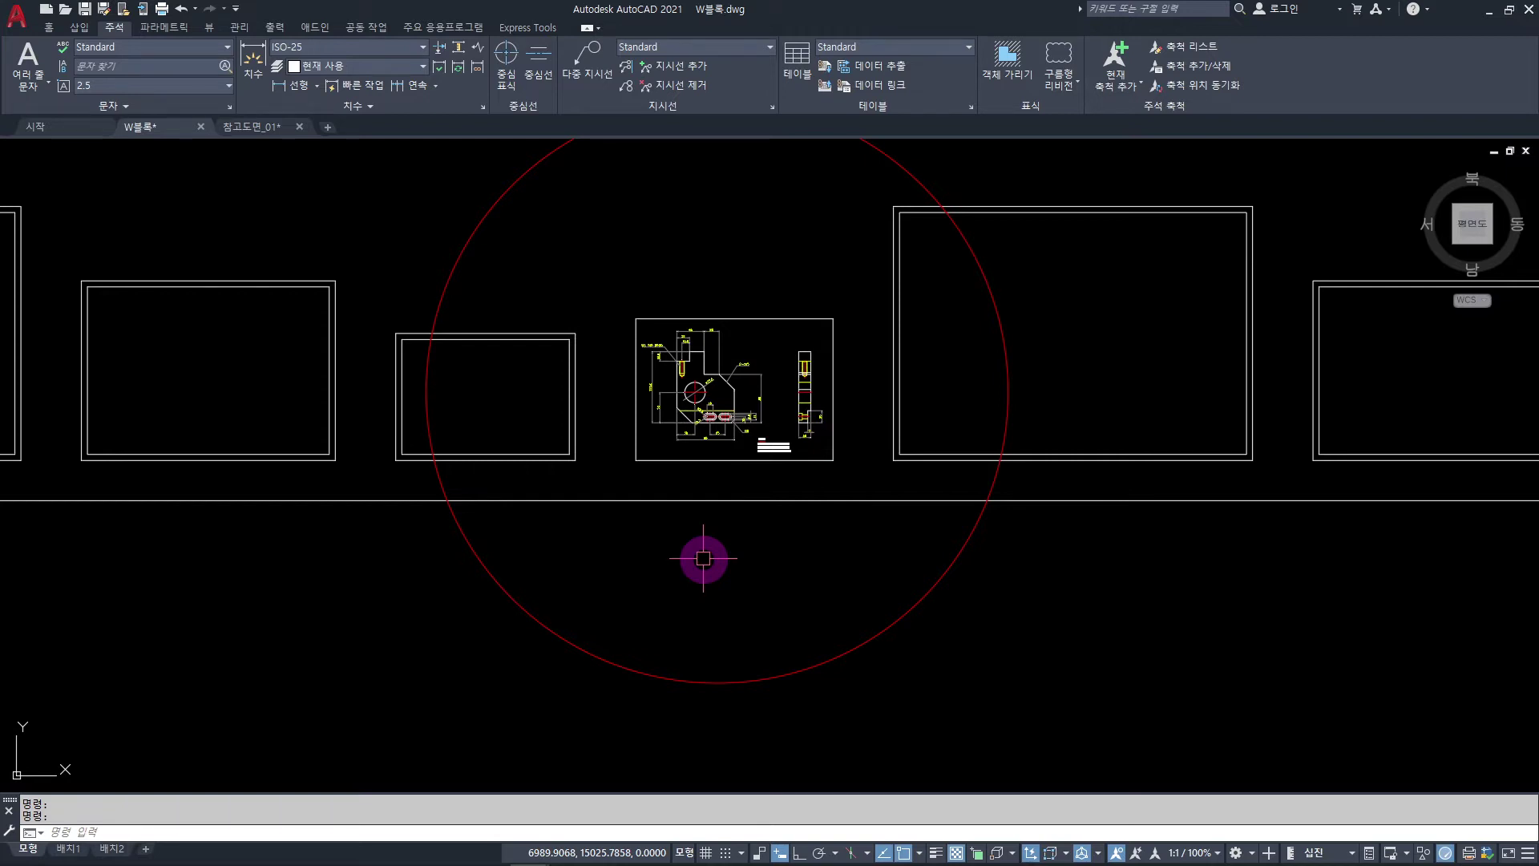
scroll(732, 345, "up", 2)
scroll(797, 539, "up", 2)
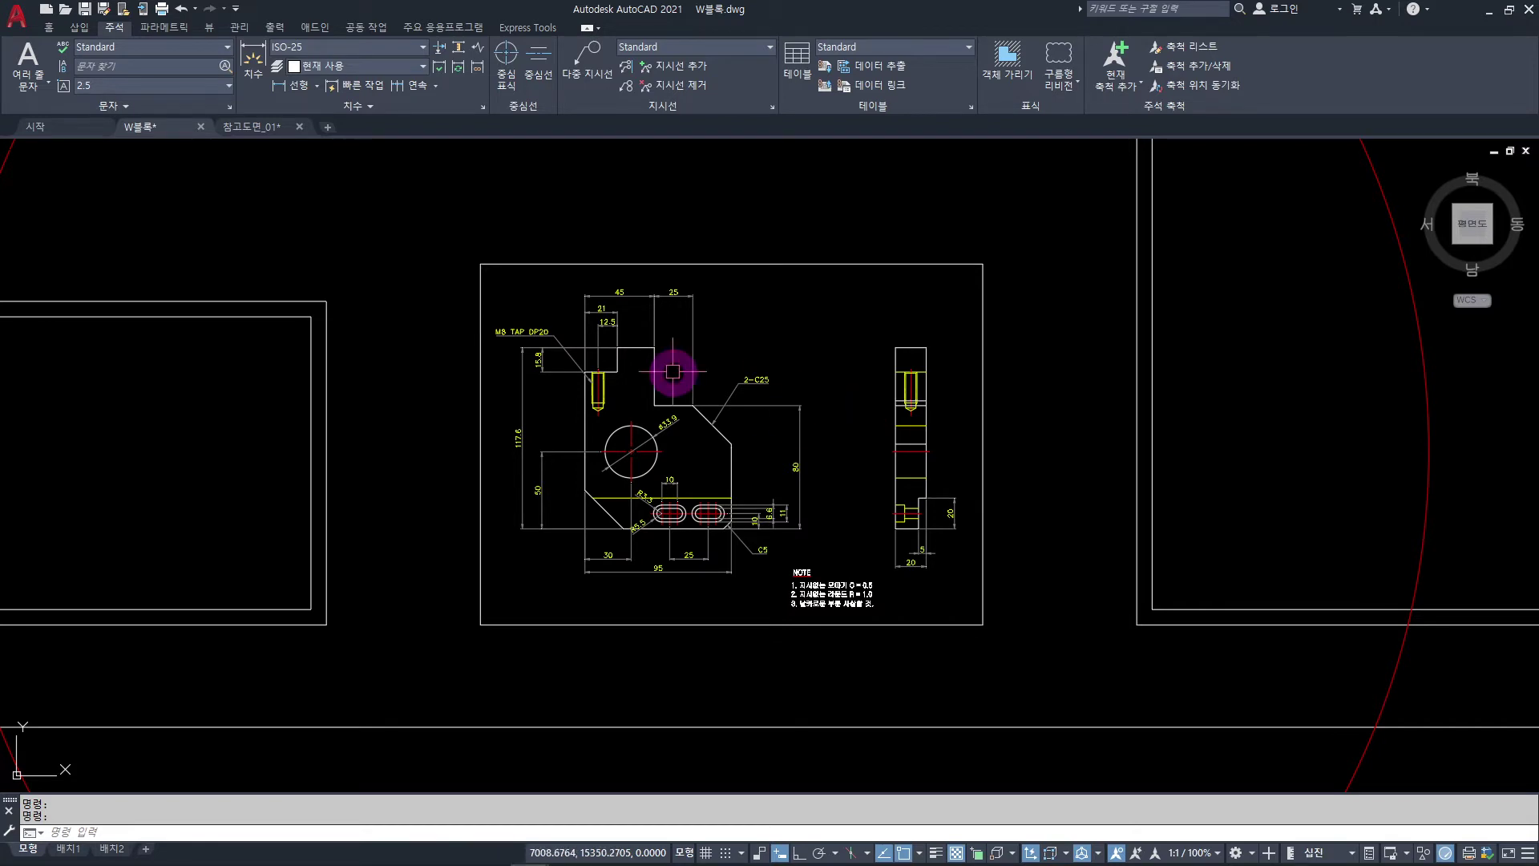
left_click(263, 132)
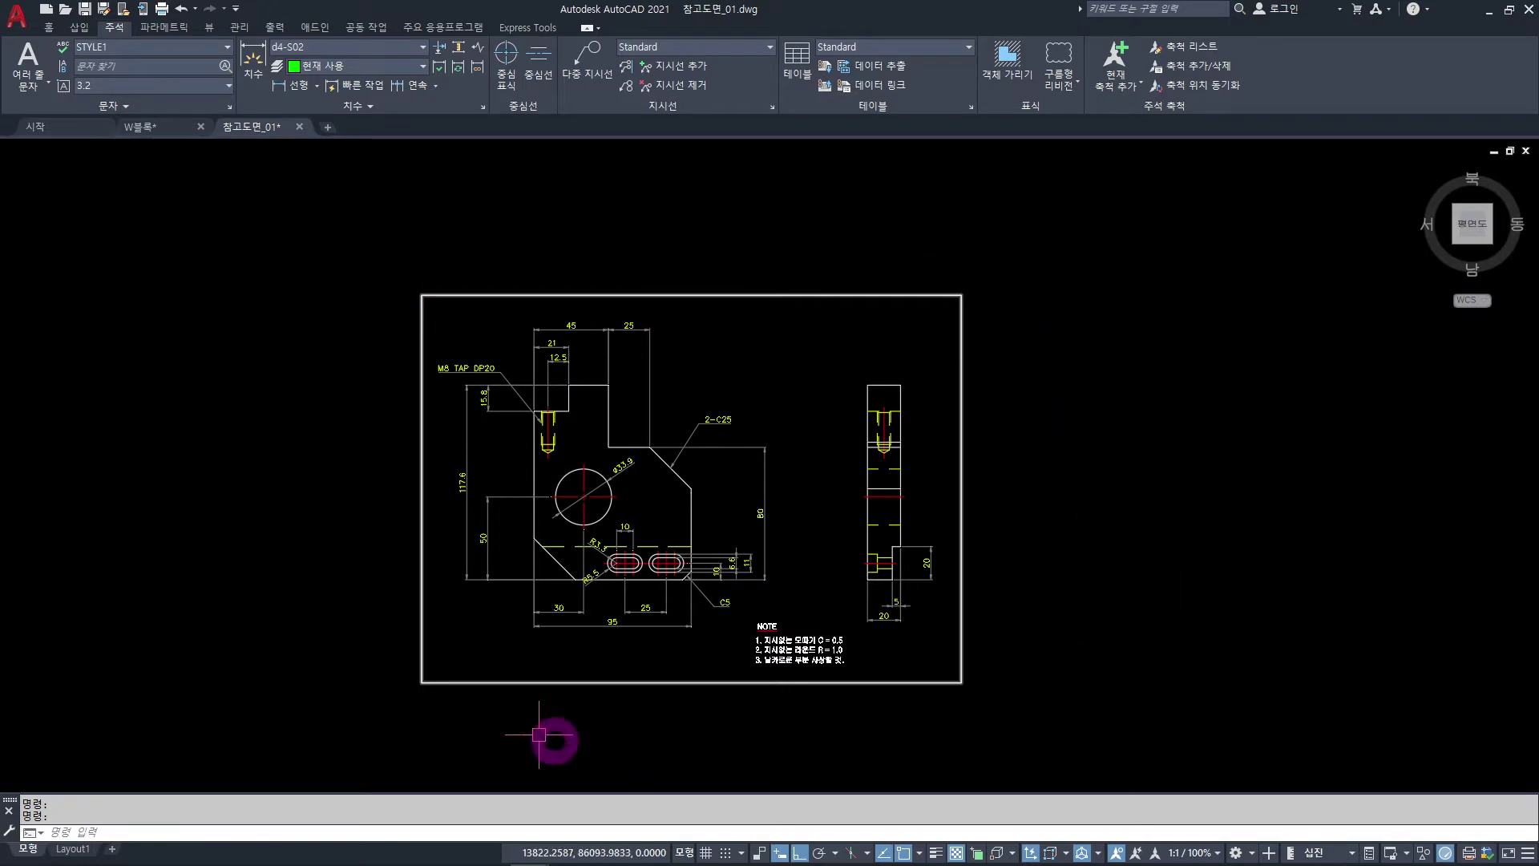
- Return to W블록 and zoom in on the red-circled part drawing sheet
left_click(160, 128)
scroll(716, 440, "down", 6)
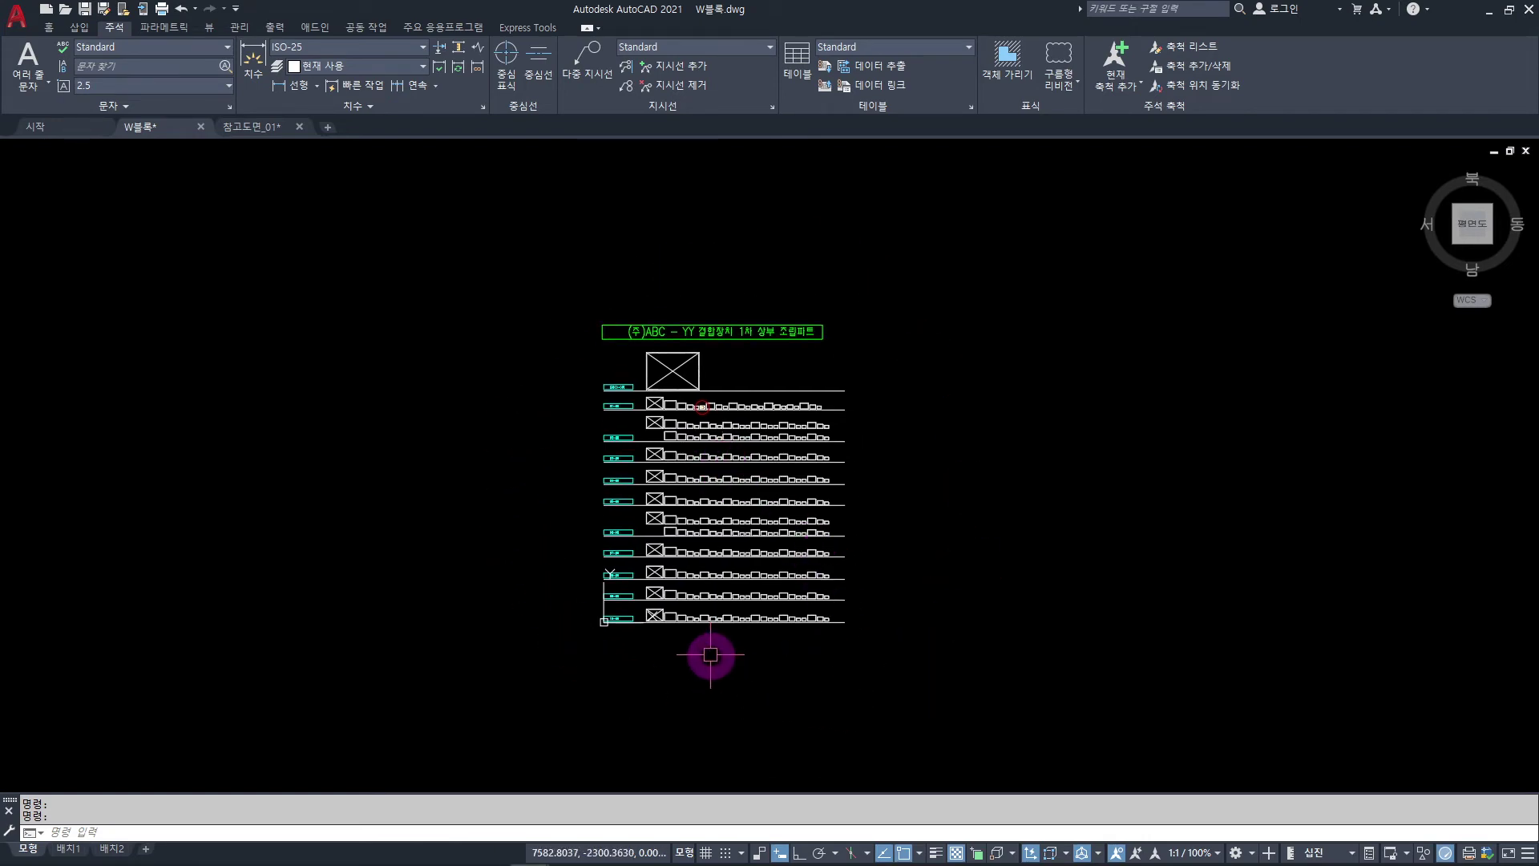
scroll(702, 411, "up", 7)
scroll(701, 409, "up", 4)
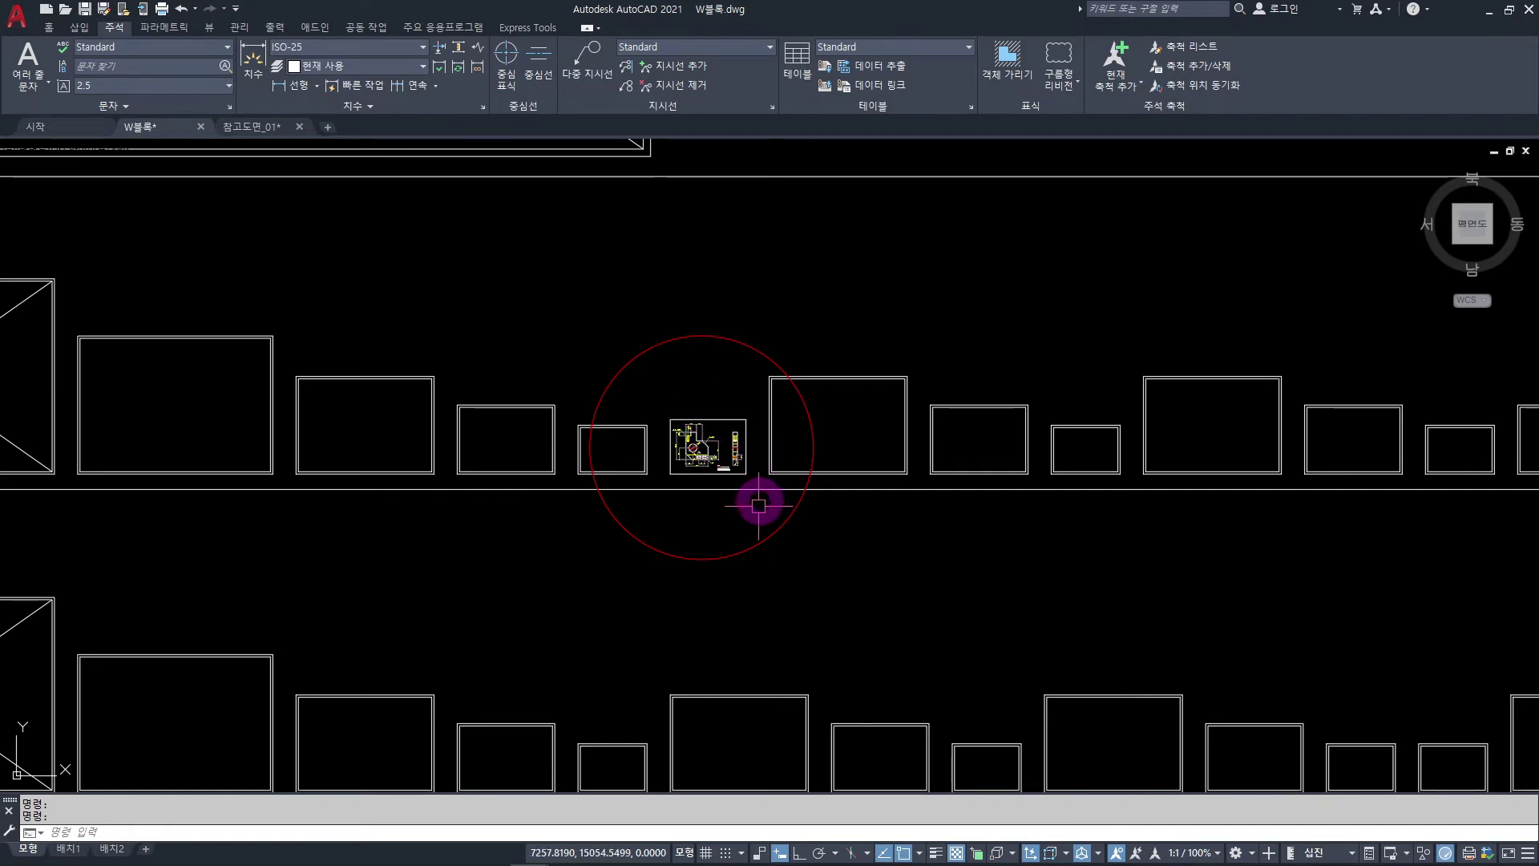
scroll(709, 449, "up", 4)
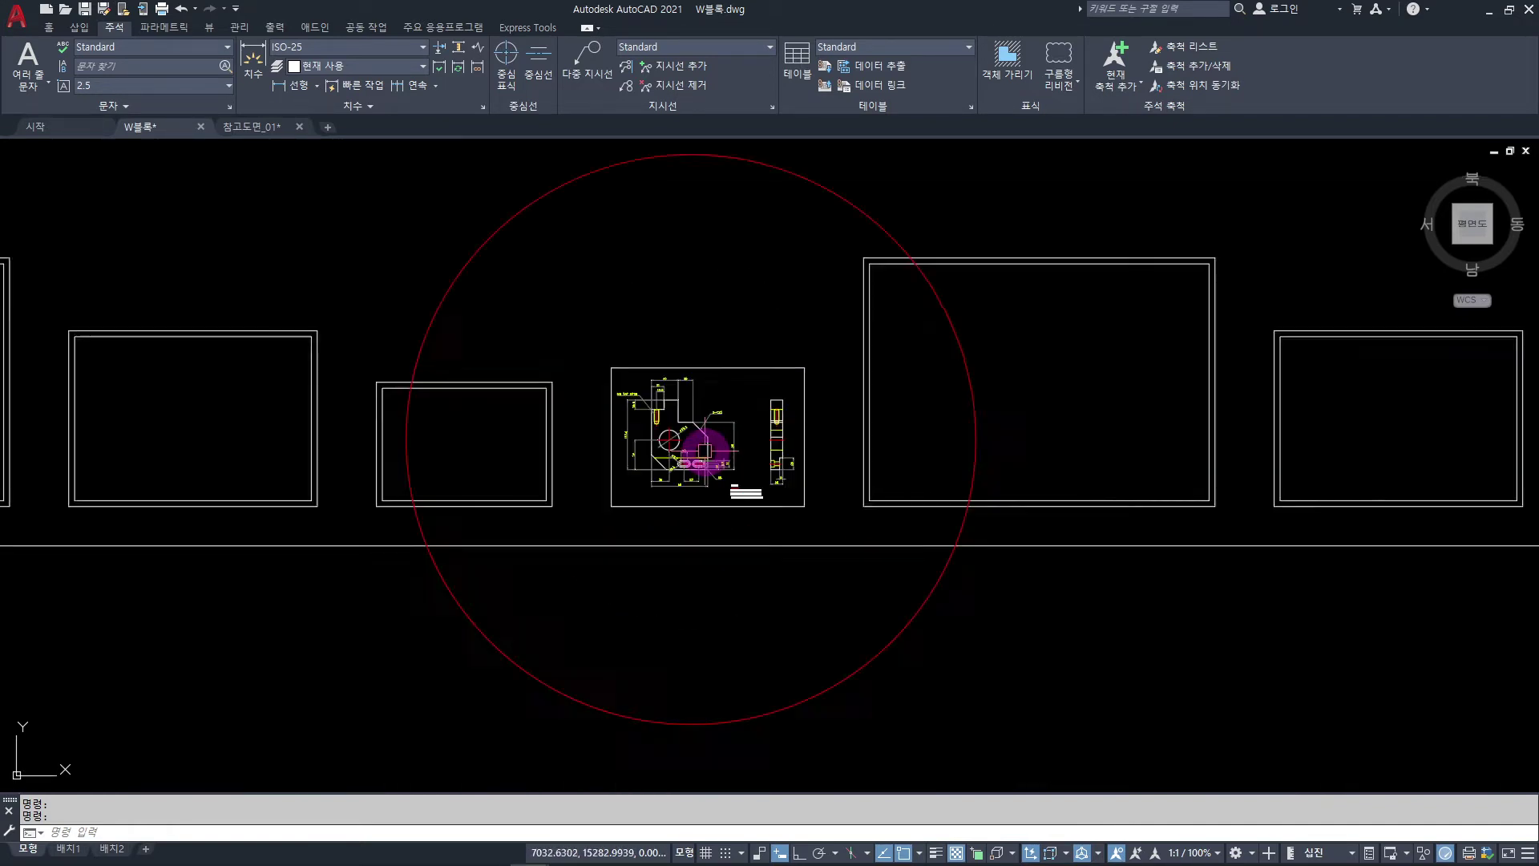
scroll(704, 440, "up", 2)
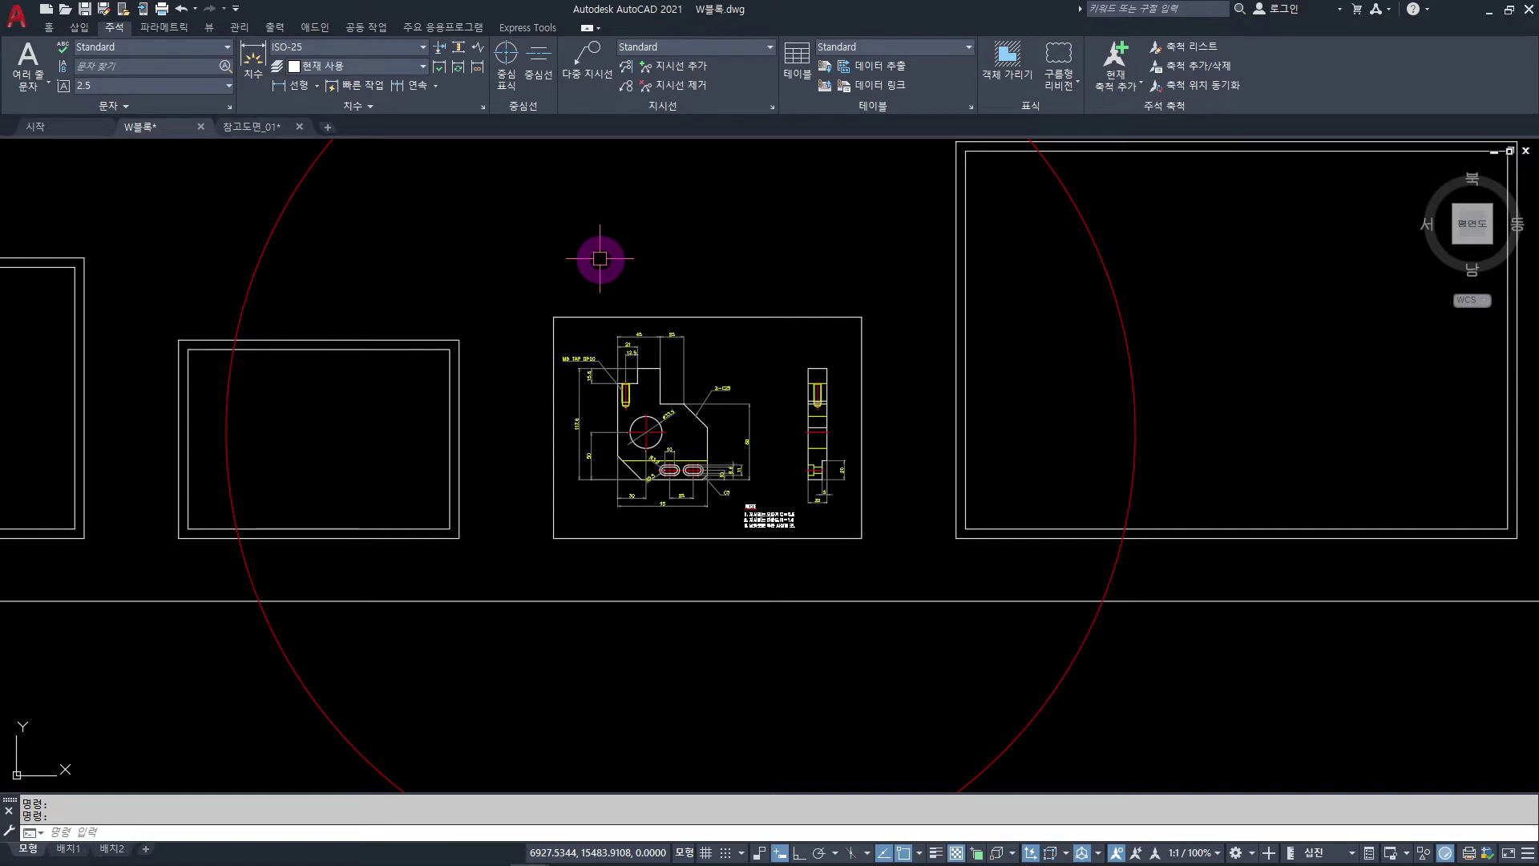
- Reframe the part drawing sheet so it can be window-selected
scroll(687, 316, "down", 5)
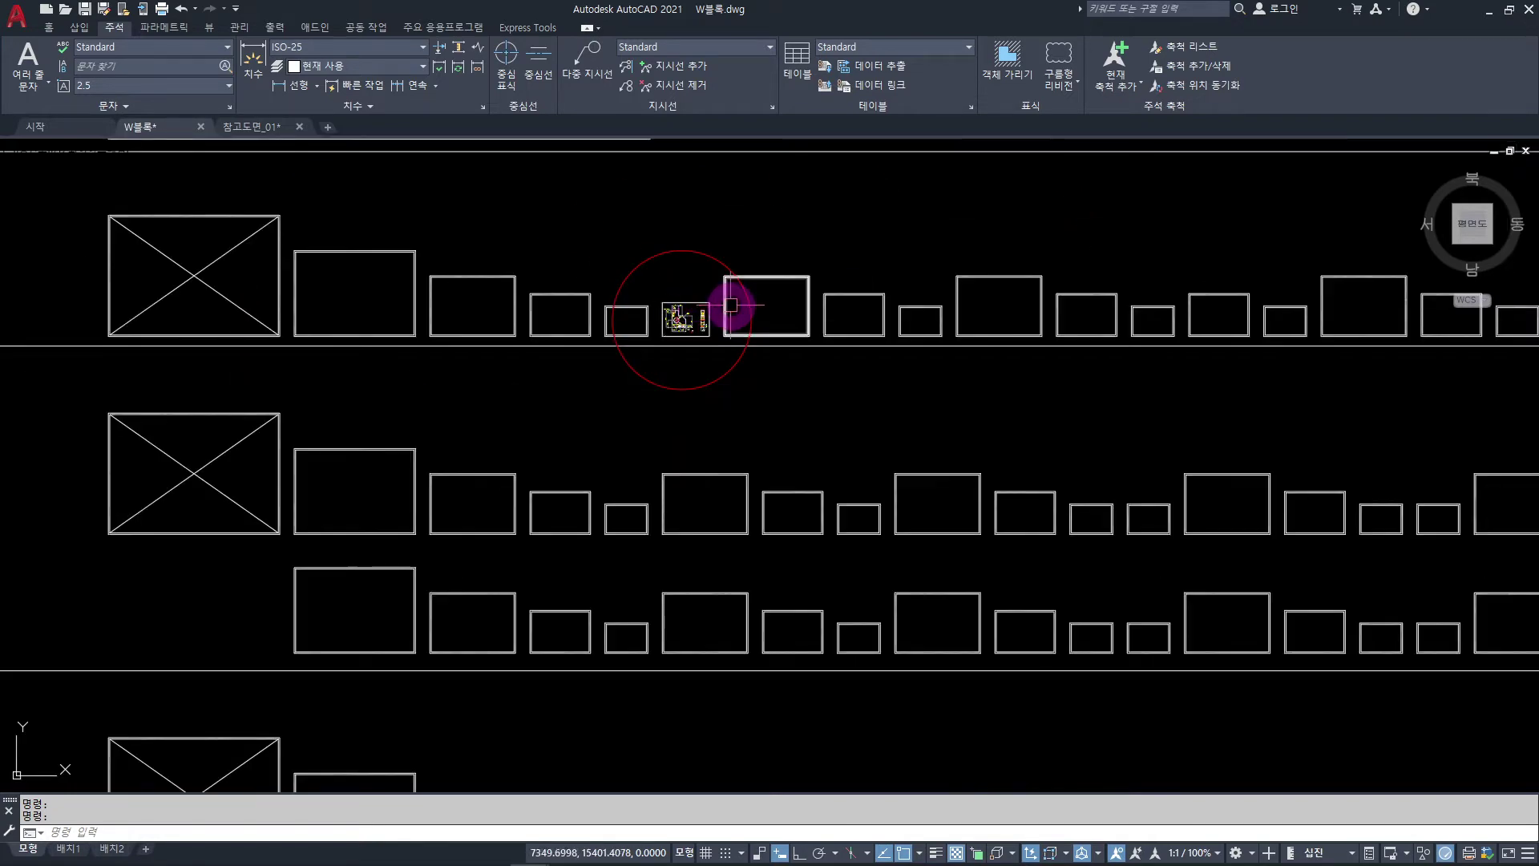
scroll(743, 345, "down", 3)
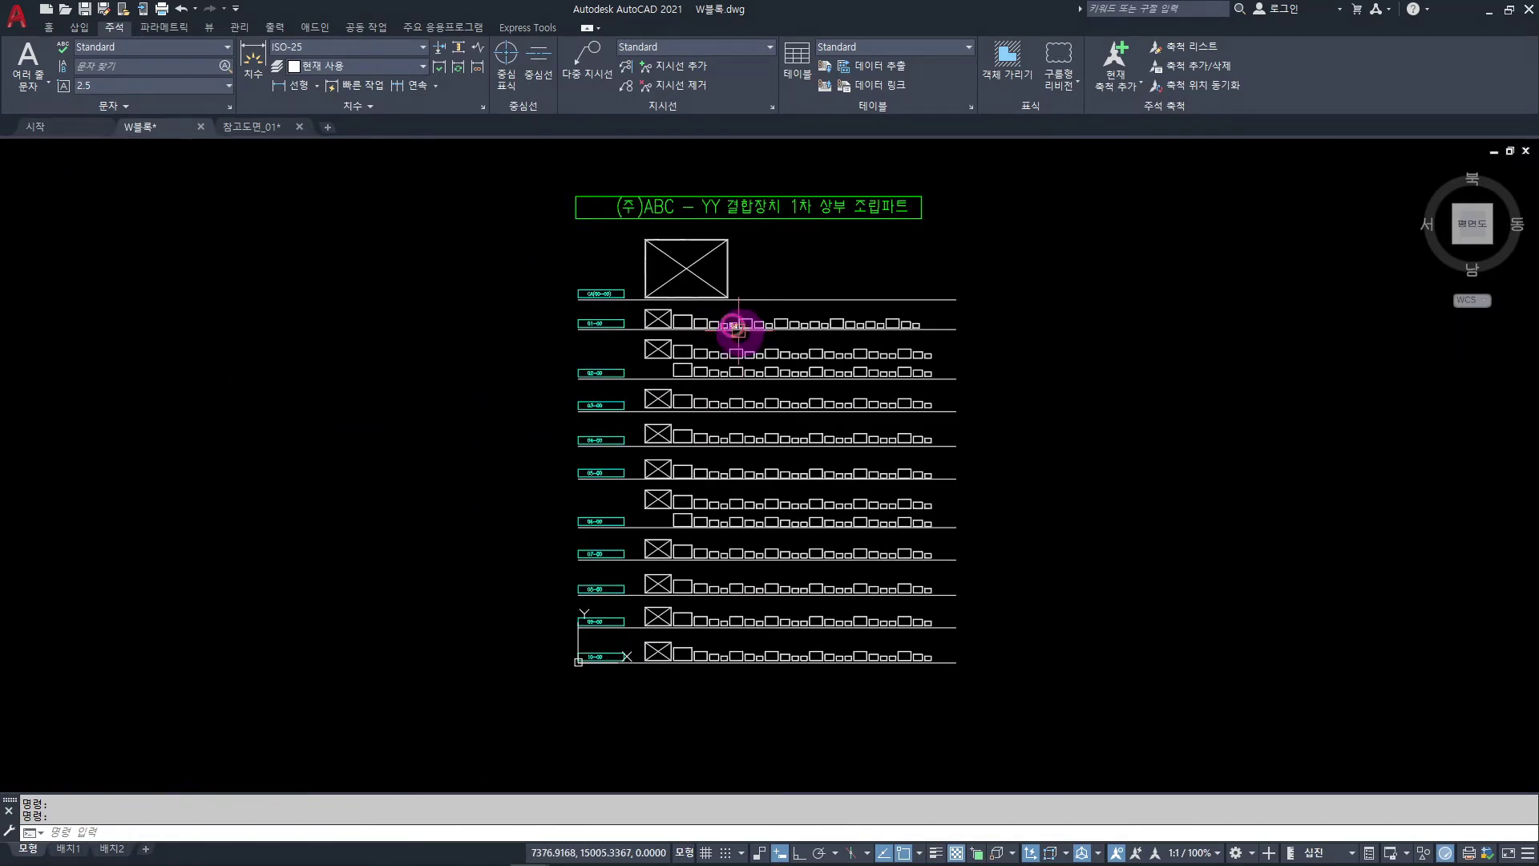
scroll(706, 311, "up", 8)
scroll(720, 304, "up", 4)
scroll(722, 303, "up", 4)
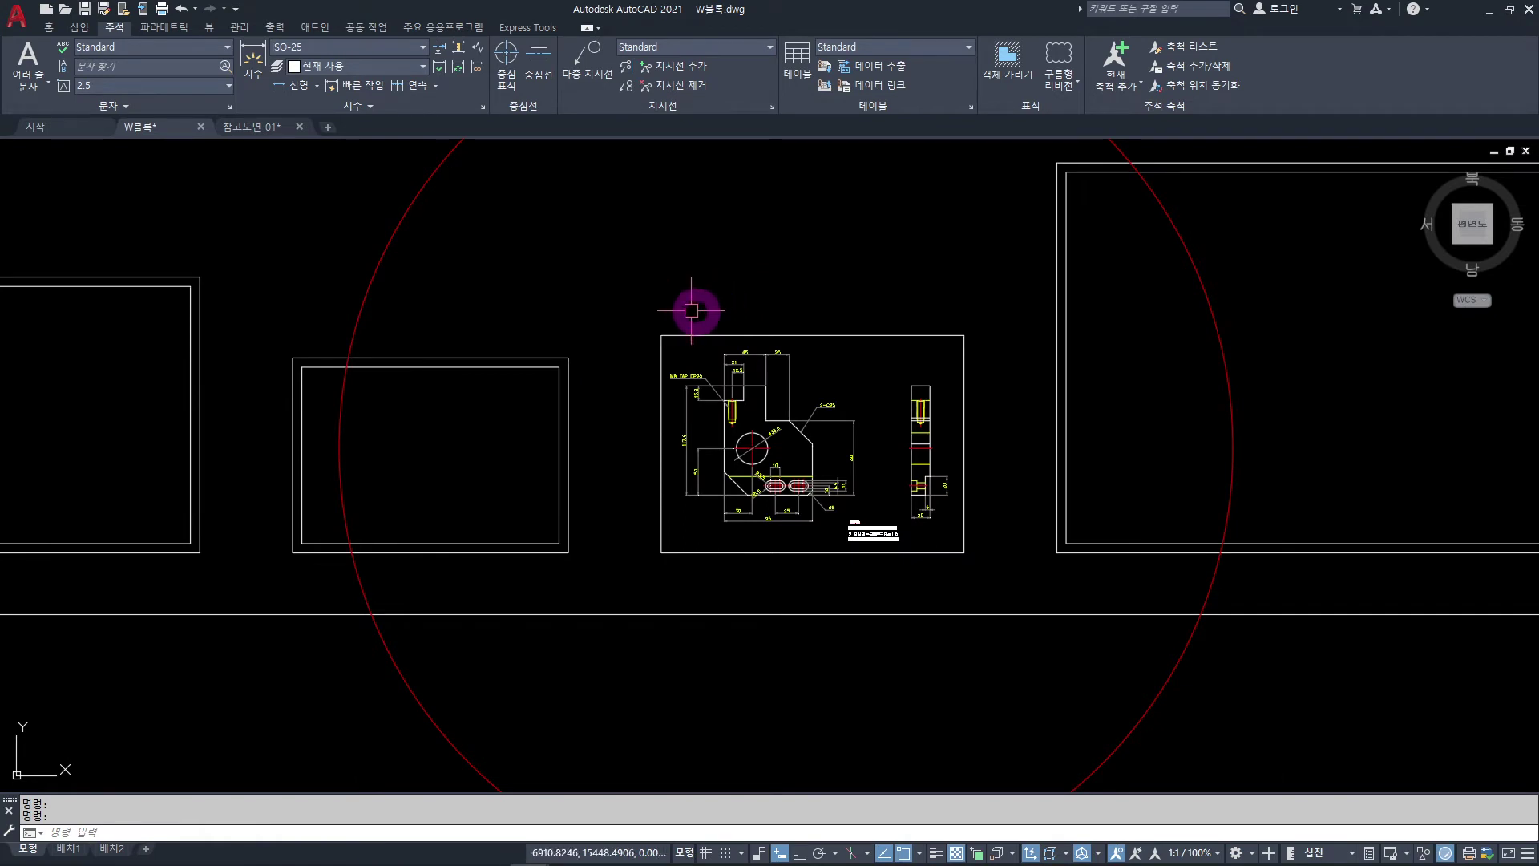
left_click(612, 291)
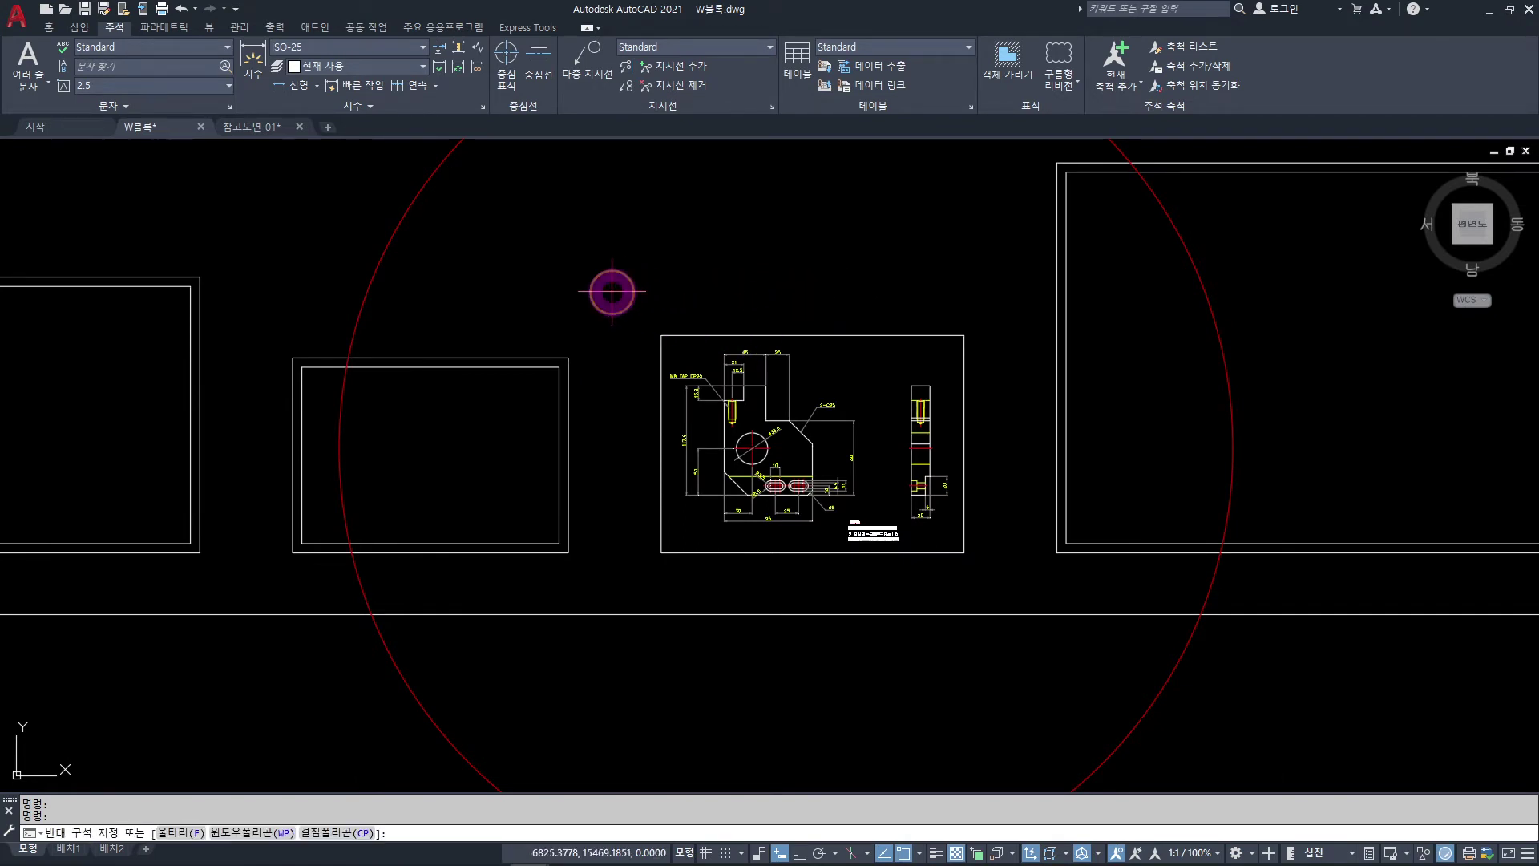
- Select the part drawing sheet for WBLOCK, keeping millimetres as insertion units
left_click(1010, 588)
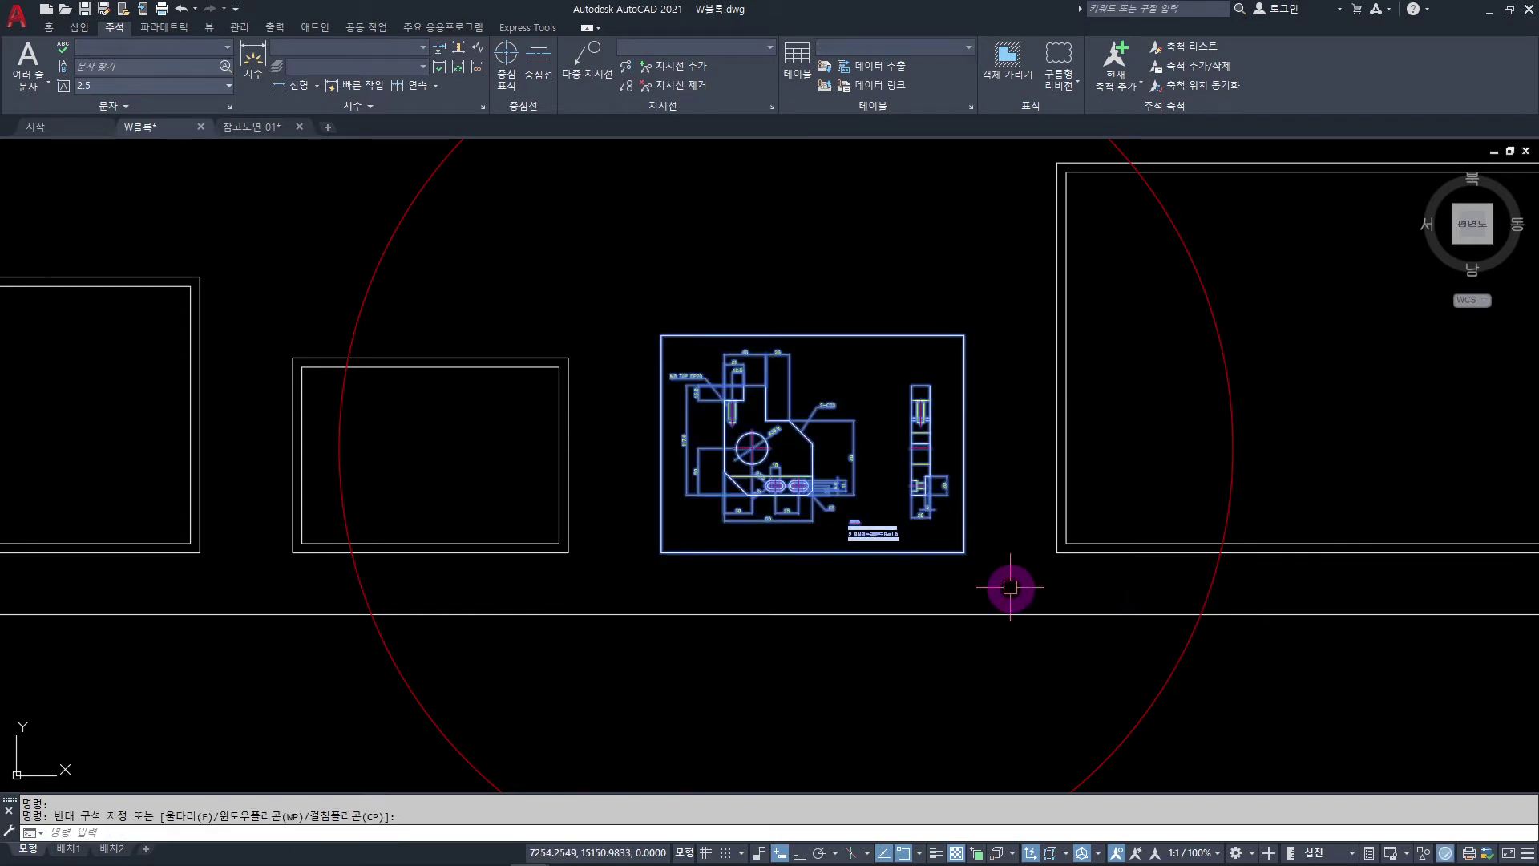
type("WBLOCK")
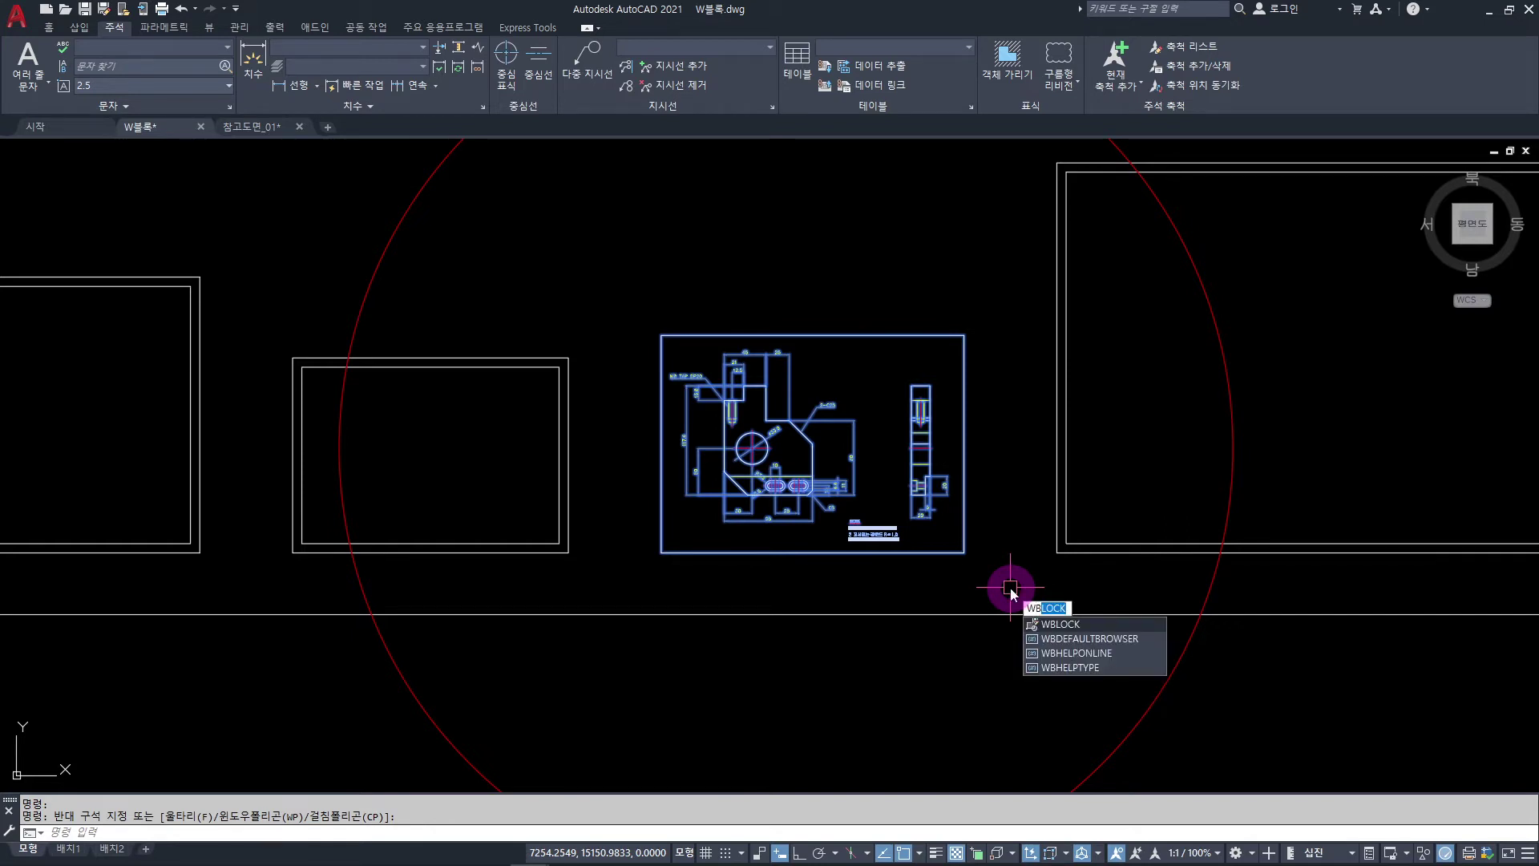
key("Return")
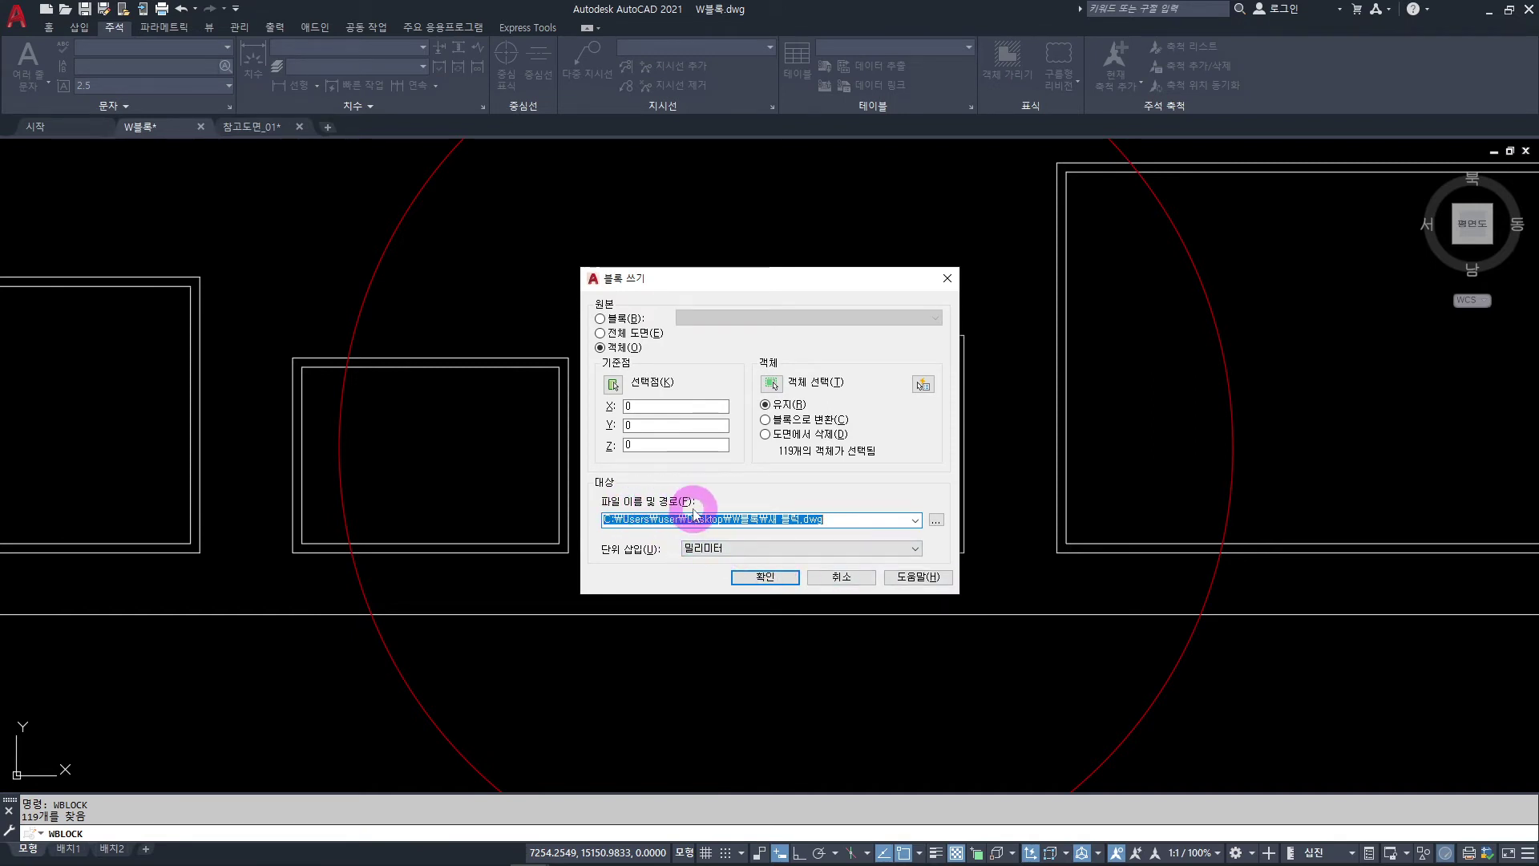
left_click(935, 521)
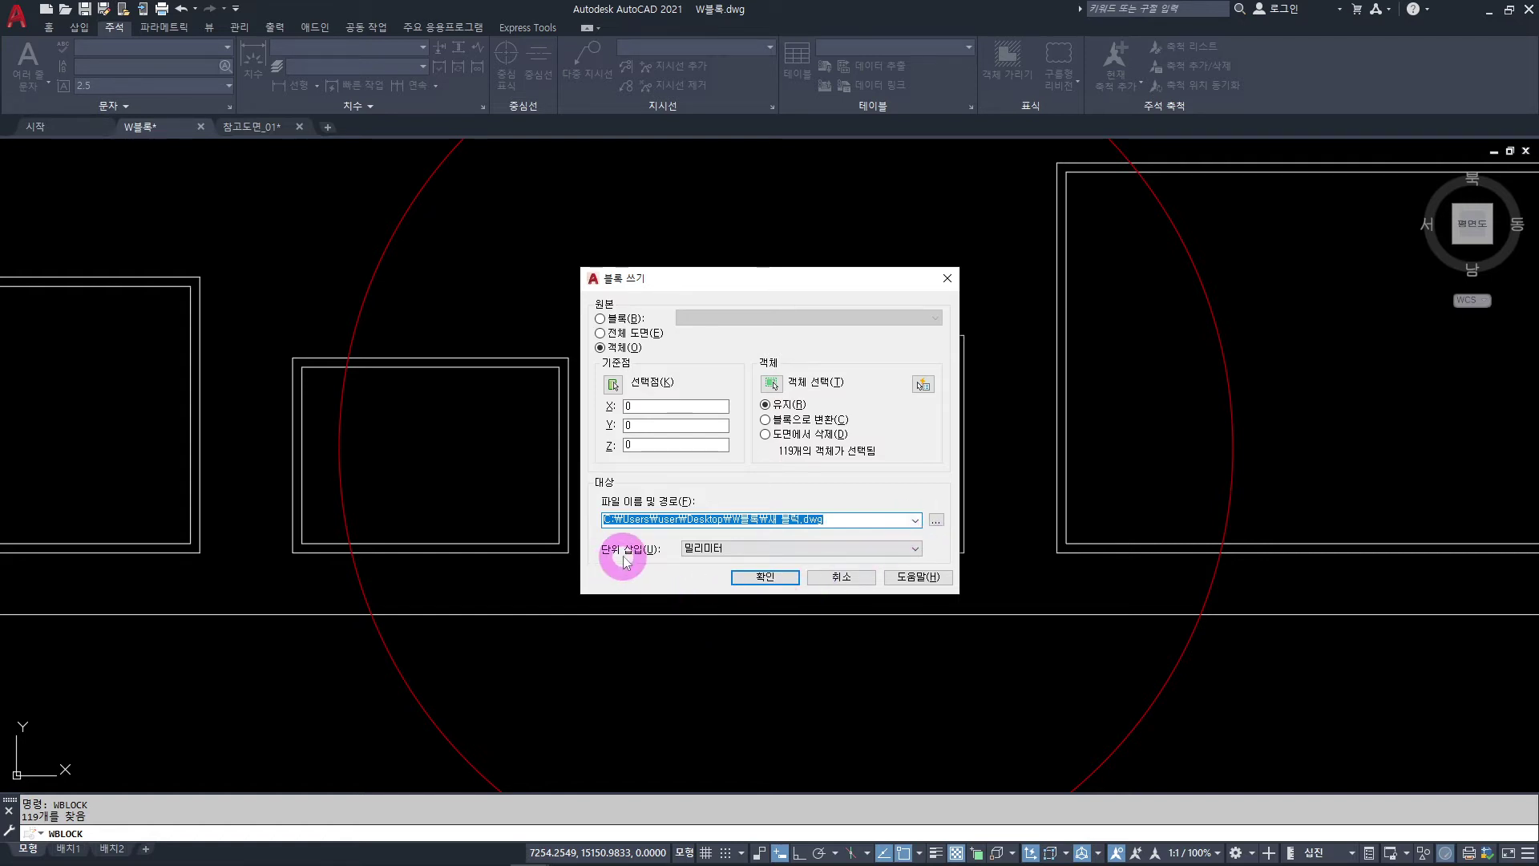
left_click(915, 548)
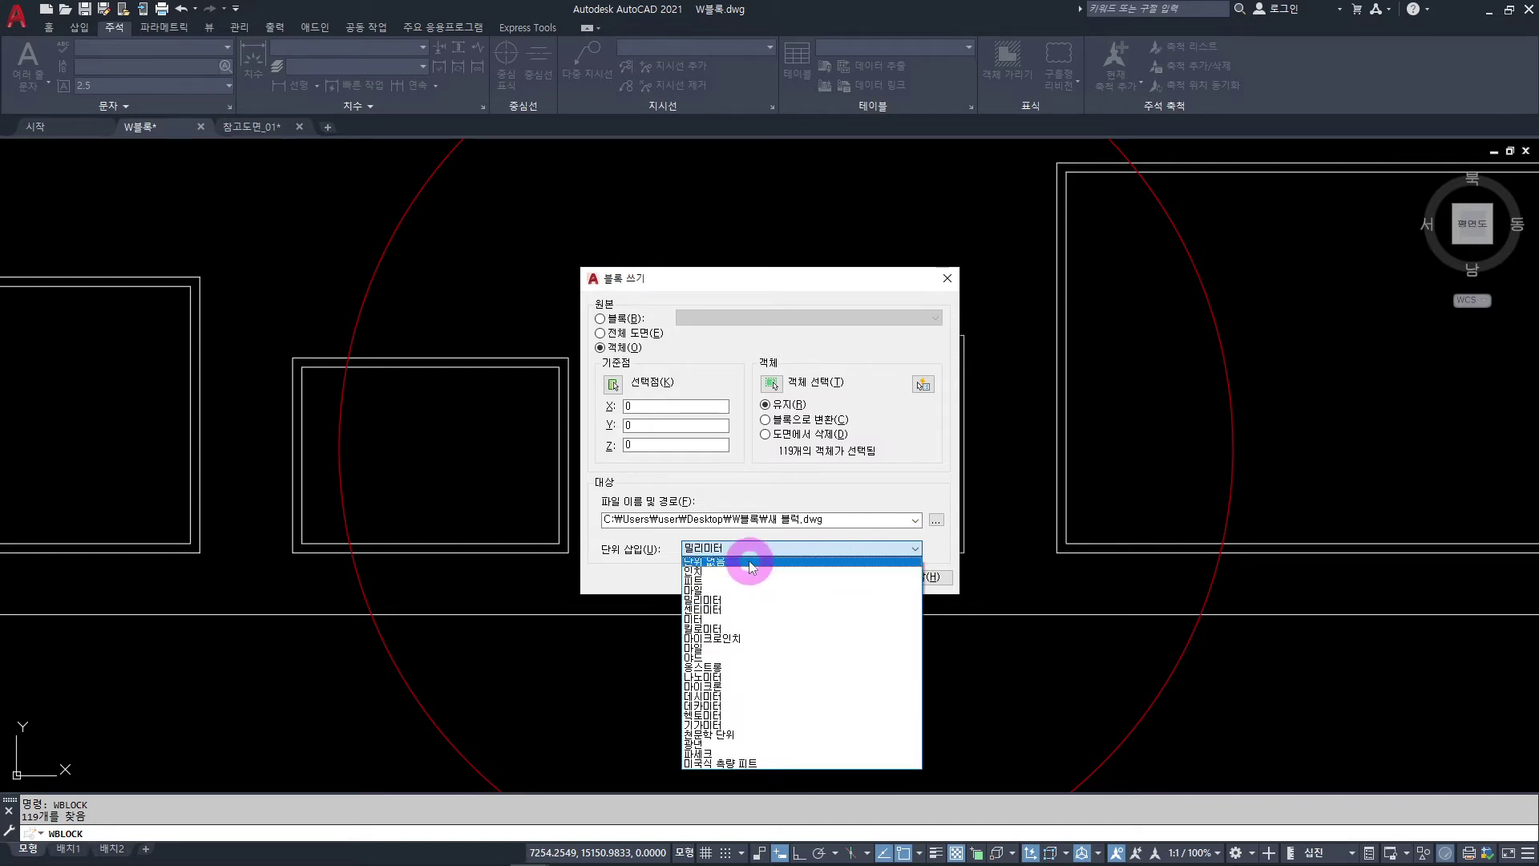
left_click(760, 607)
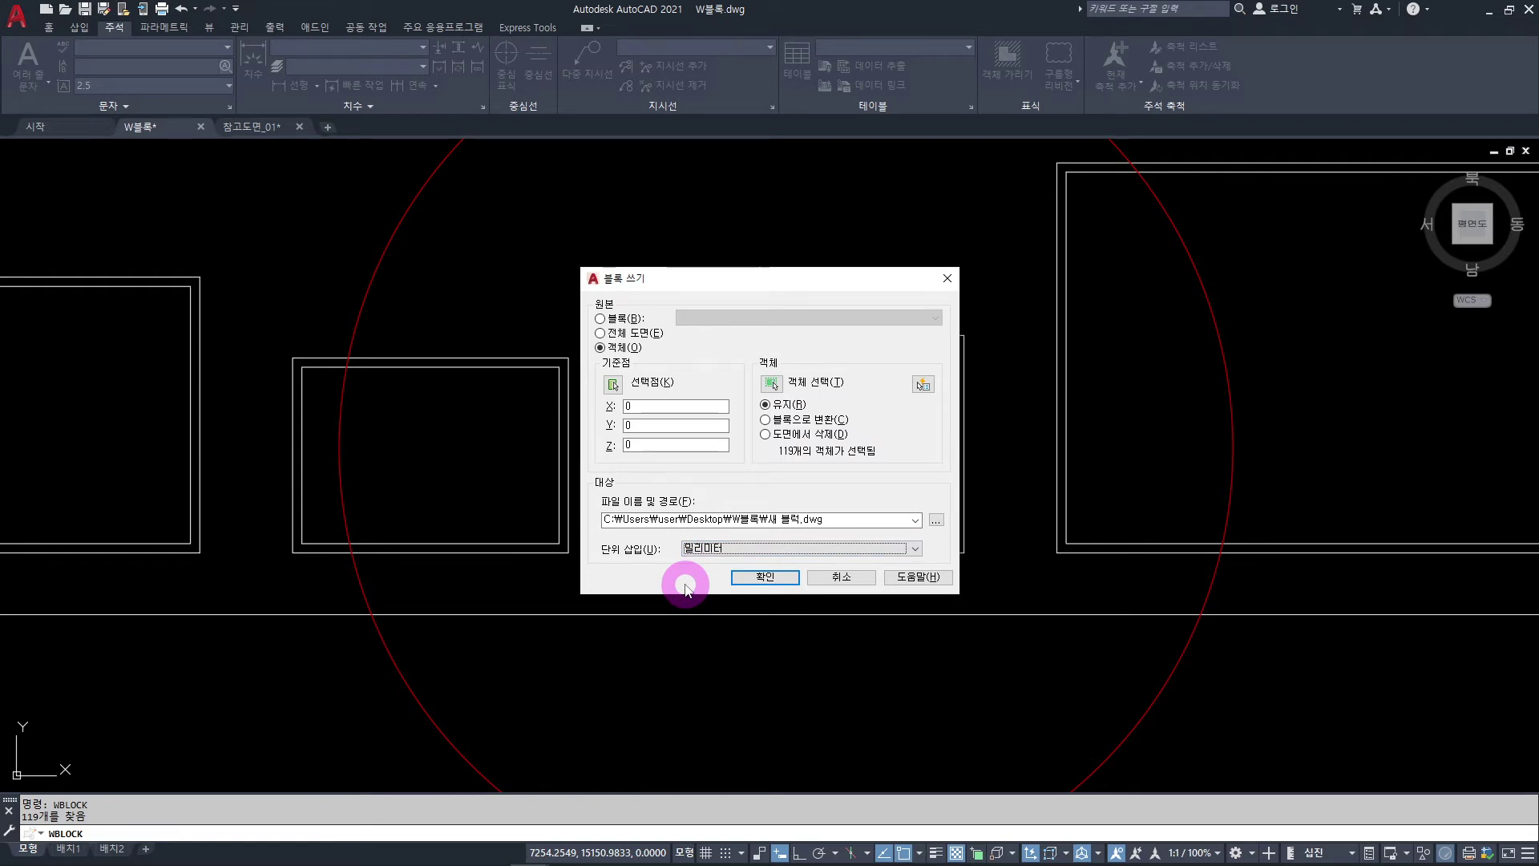
- Set the output path to ...\W블록\AA.dwg and write the 119 objects out
left_click(776, 521)
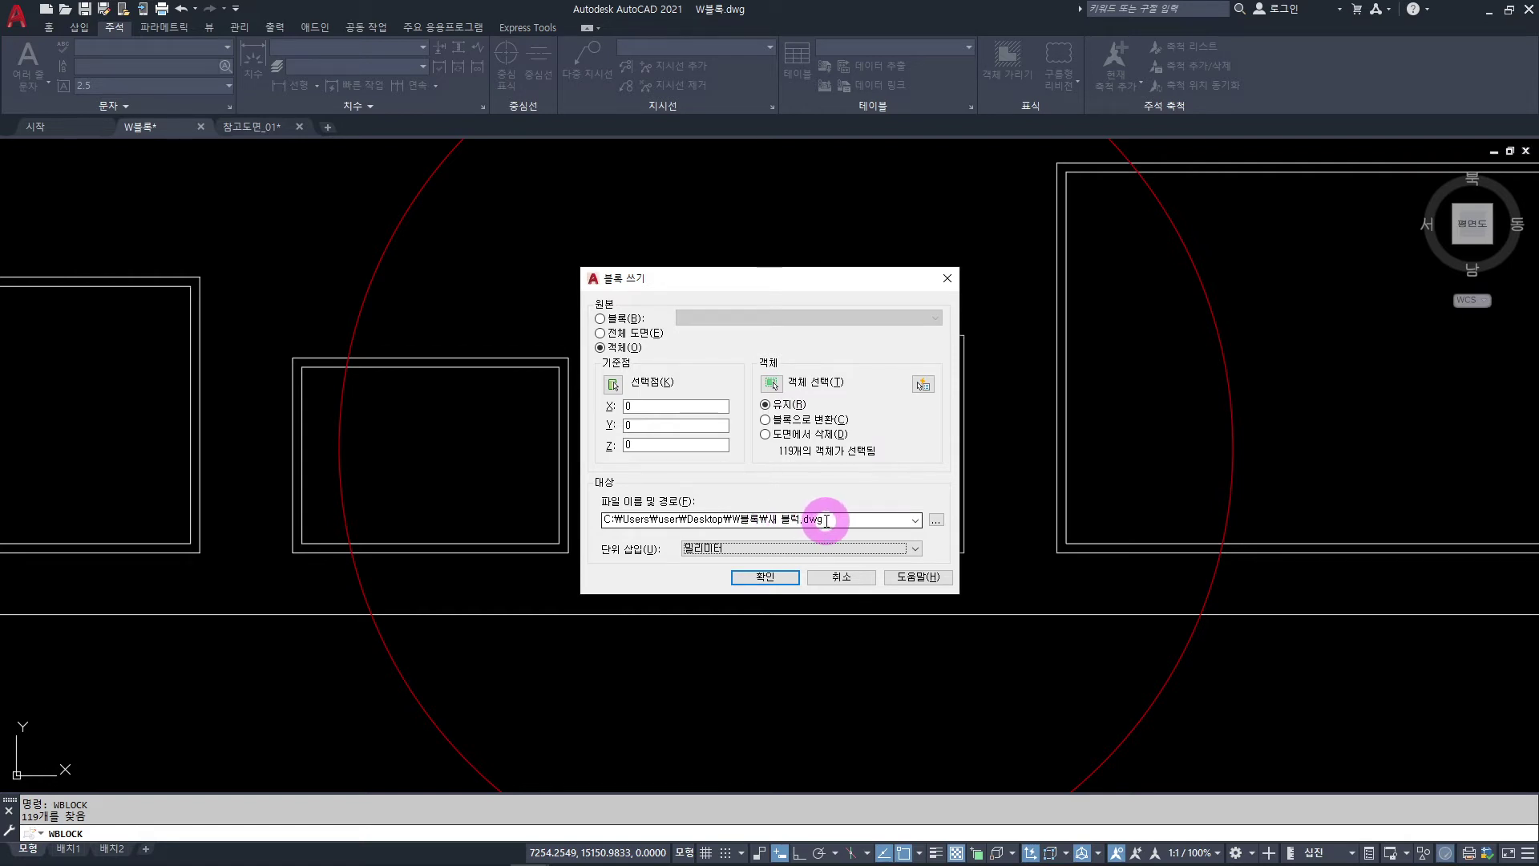
left_click(783, 520)
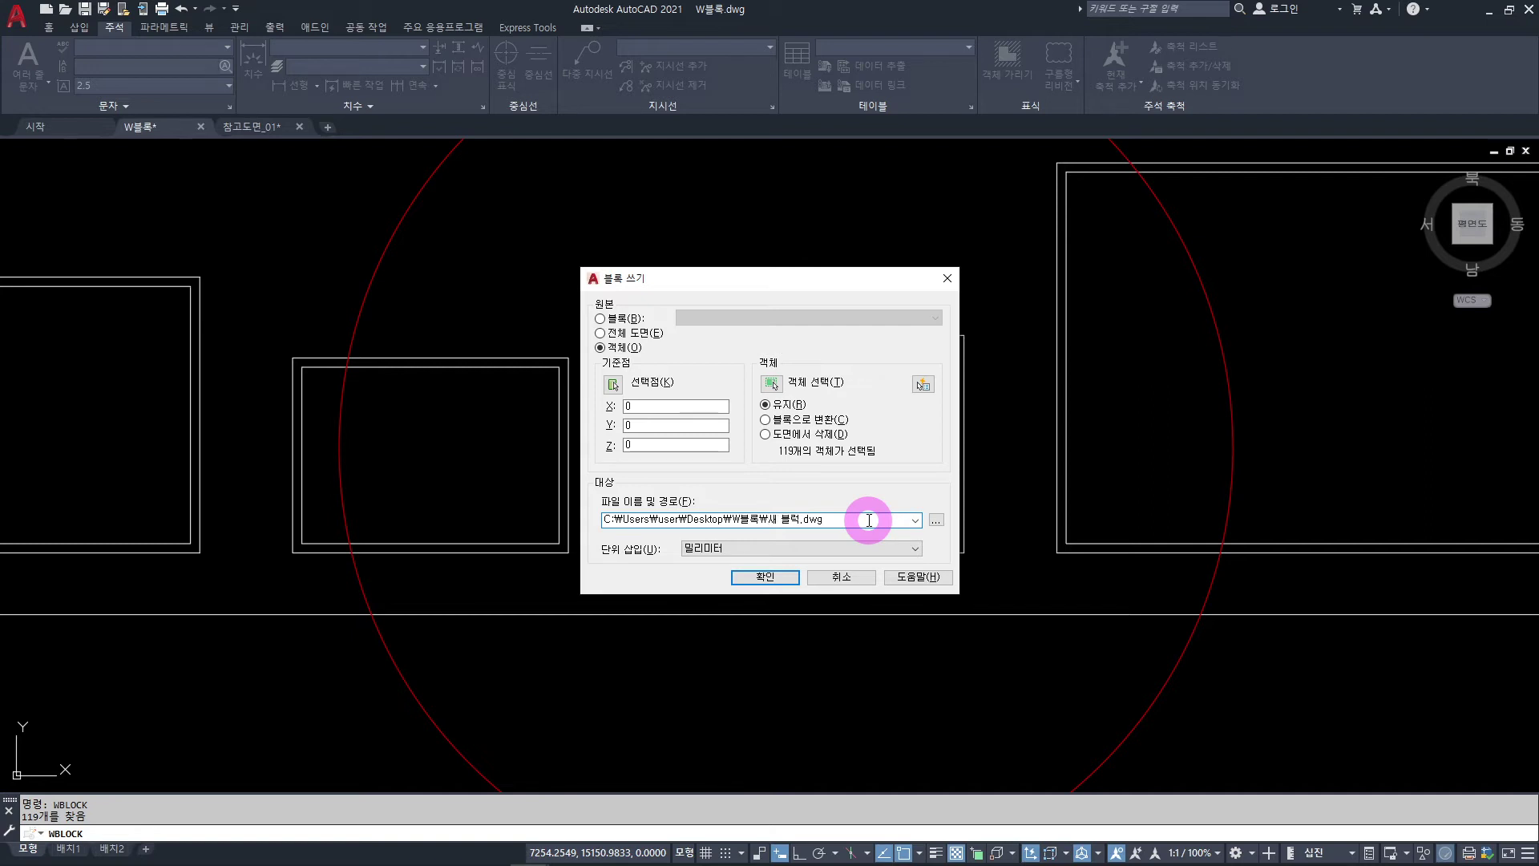
type("AA")
key("Delete")
key("Delete")
key("Delete")
key("Delete")
left_click(778, 579)
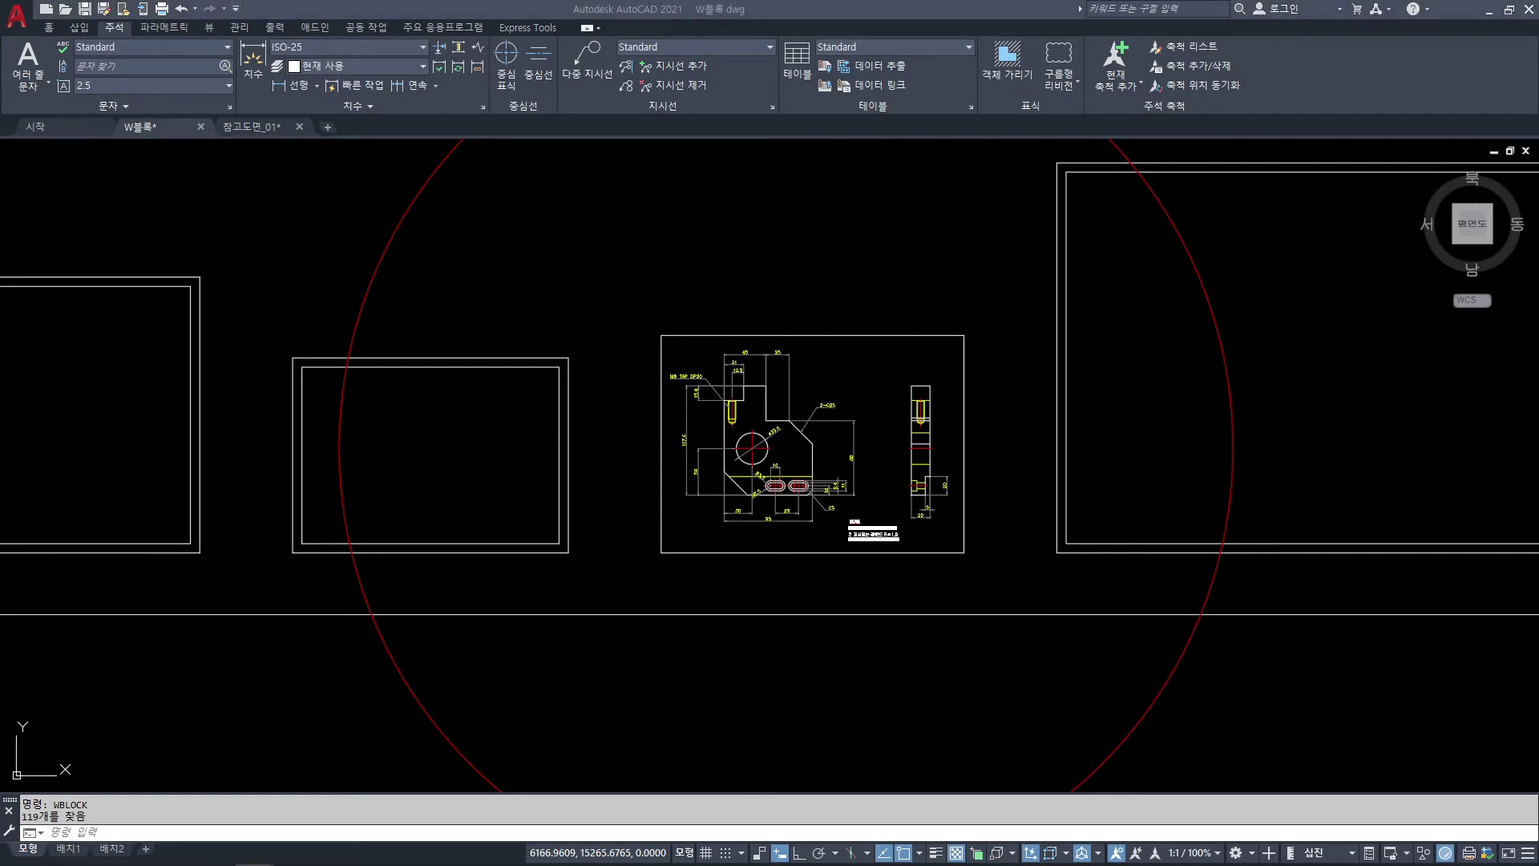
left_click_drag(182, 285, 749, 231)
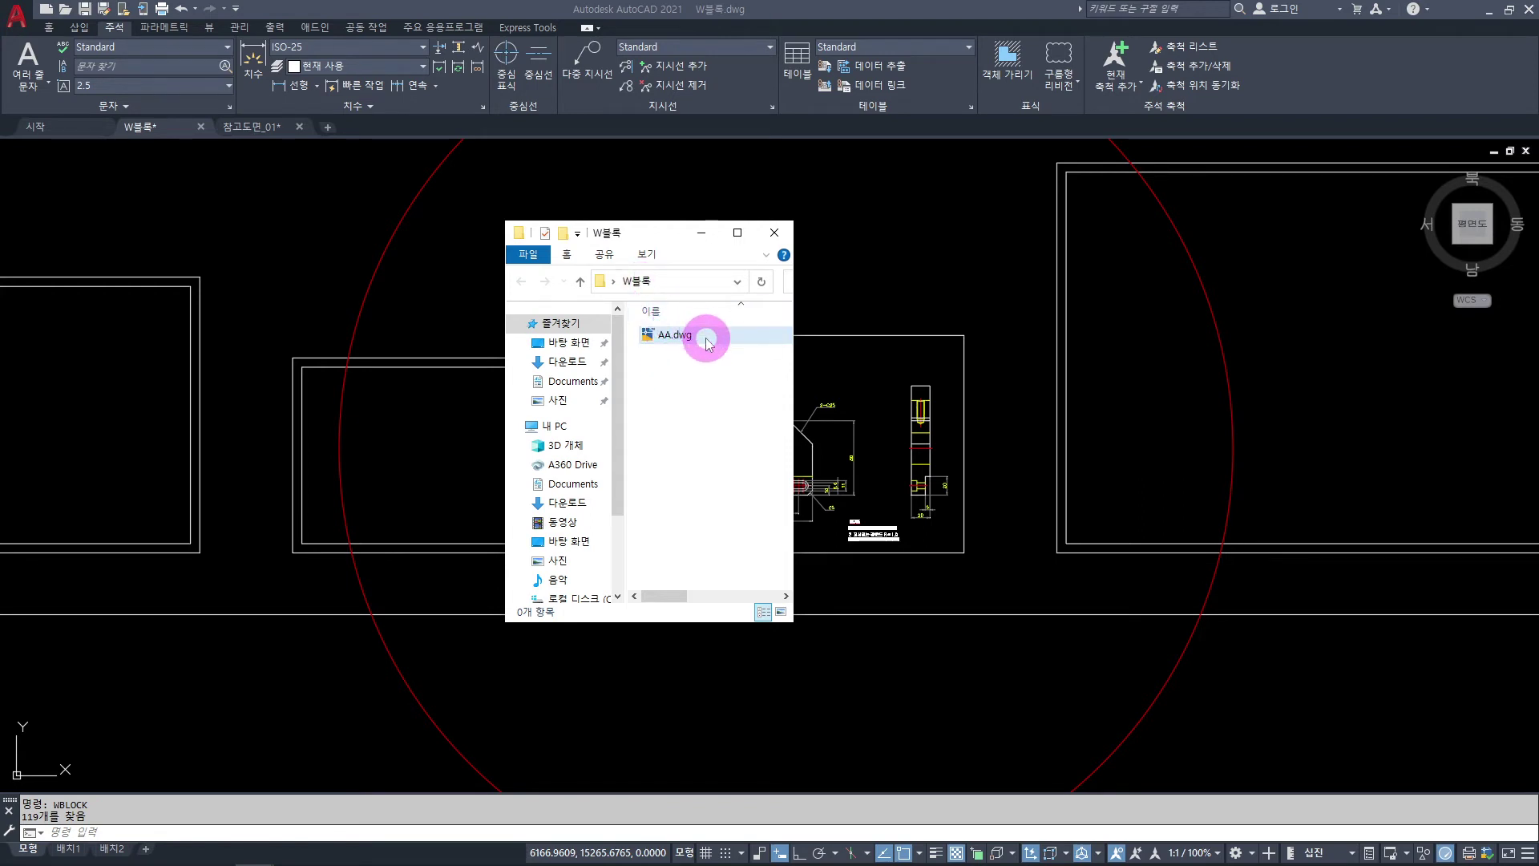
left_click(693, 387)
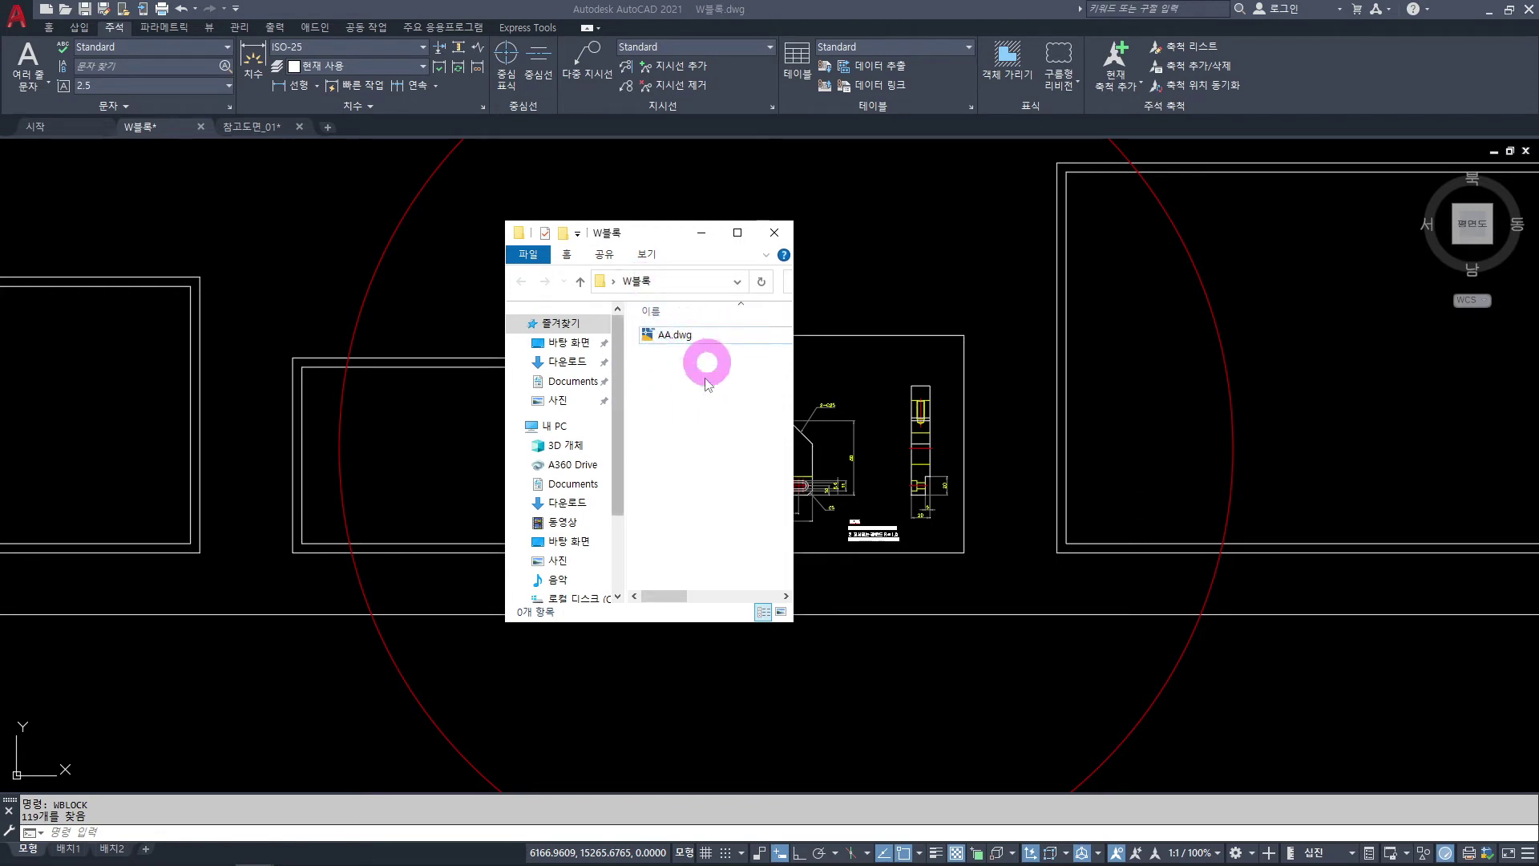
left_click_drag(662, 238, 424, 298)
left_click(464, 292)
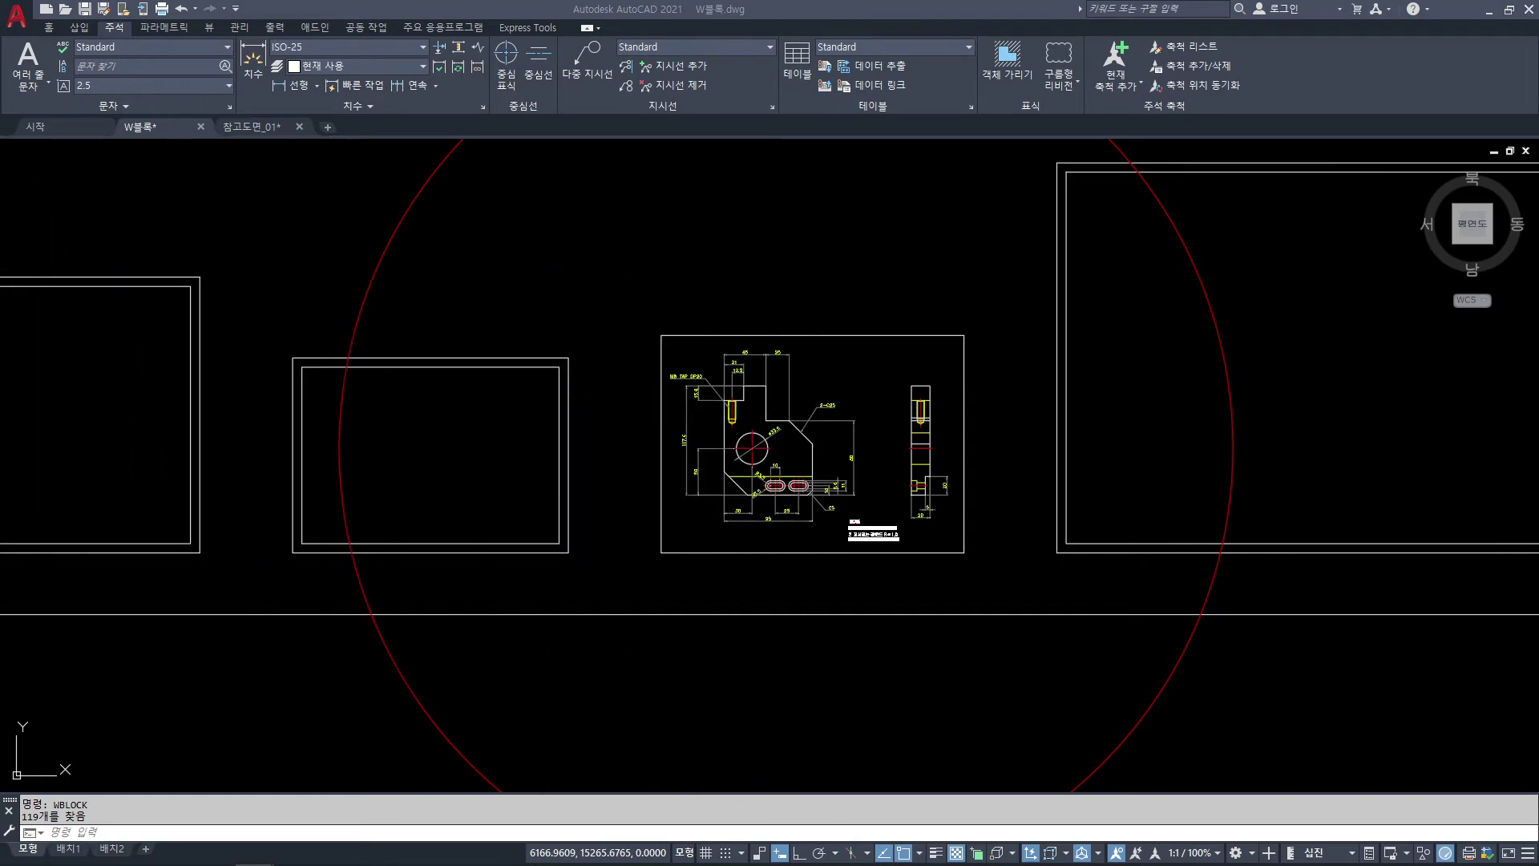
left_click(208, 226)
key("F12")
left_click_drag(71, 128, 71, 129)
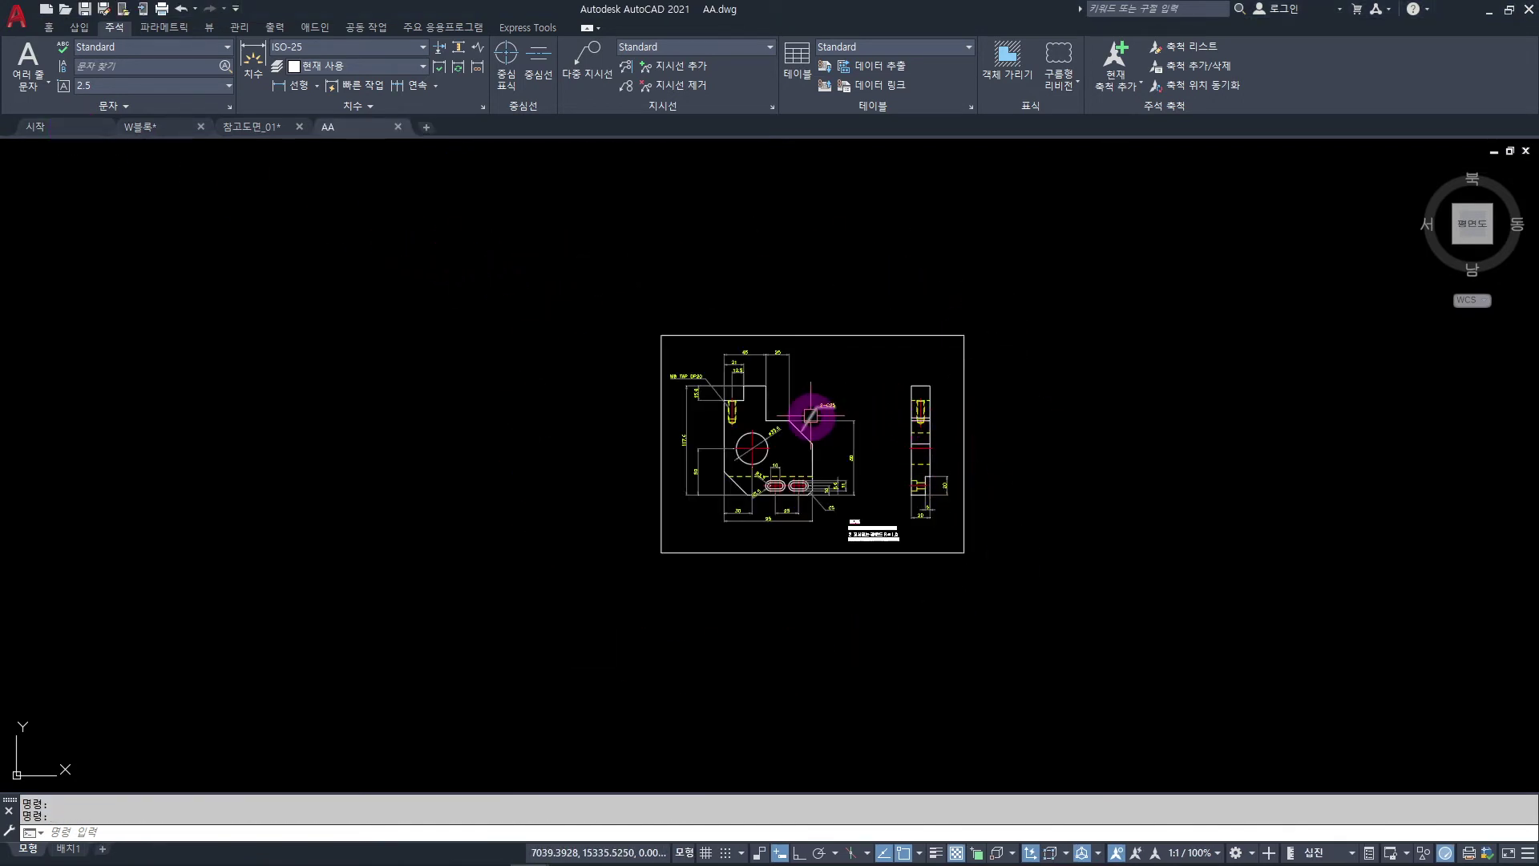
- Zoom into AA.dwg to verify its dimensions and notes, then return to W블록
scroll(810, 416, "up", 2)
scroll(811, 415, "up", 2)
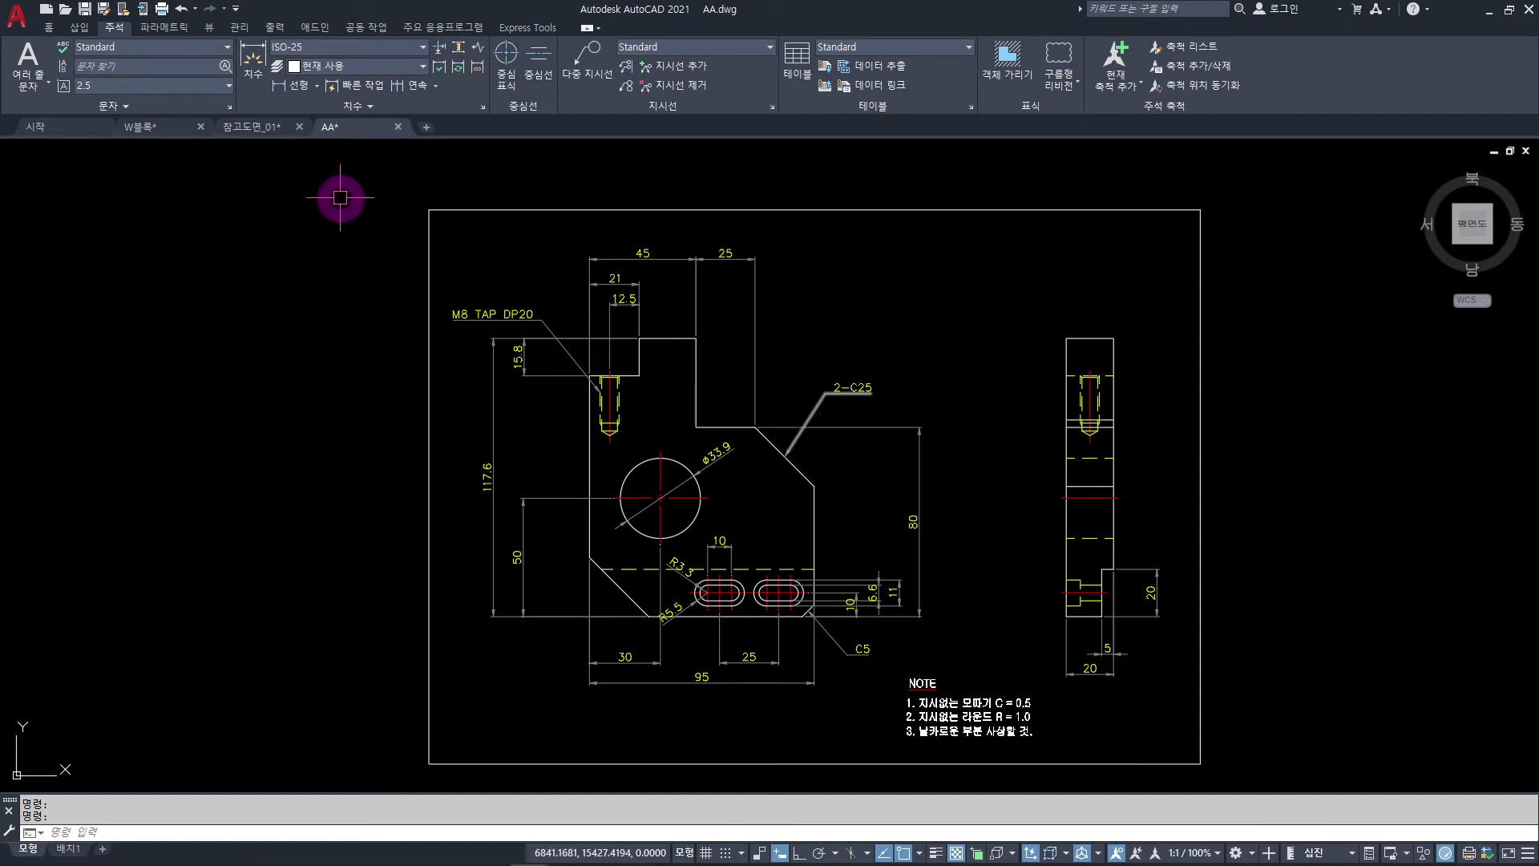
left_click(153, 126)
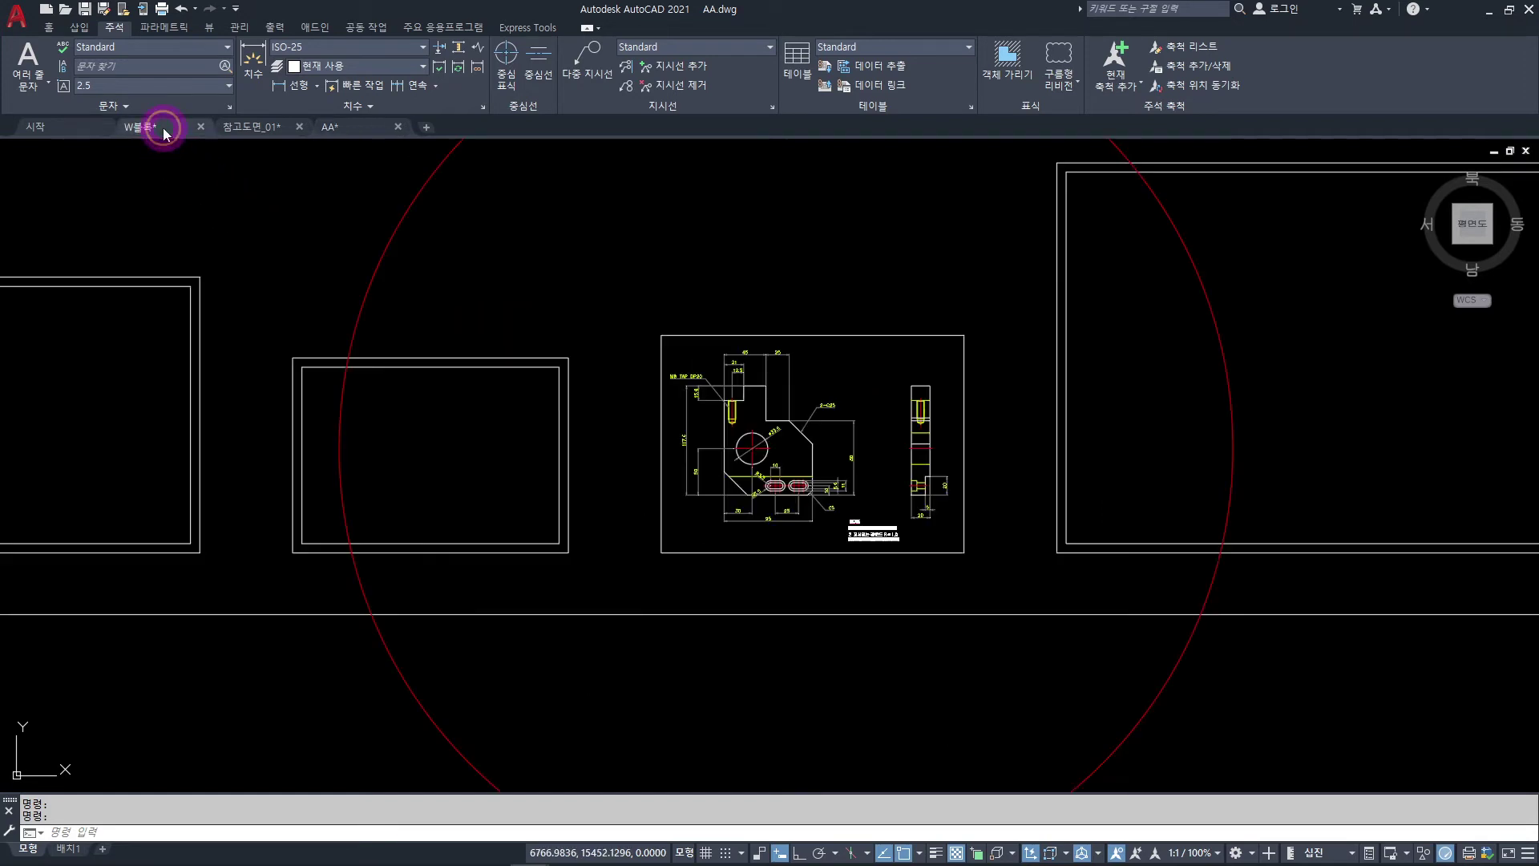
- Window-select the part drawing together with its neighbouring frames
scroll(627, 323, "down", 5)
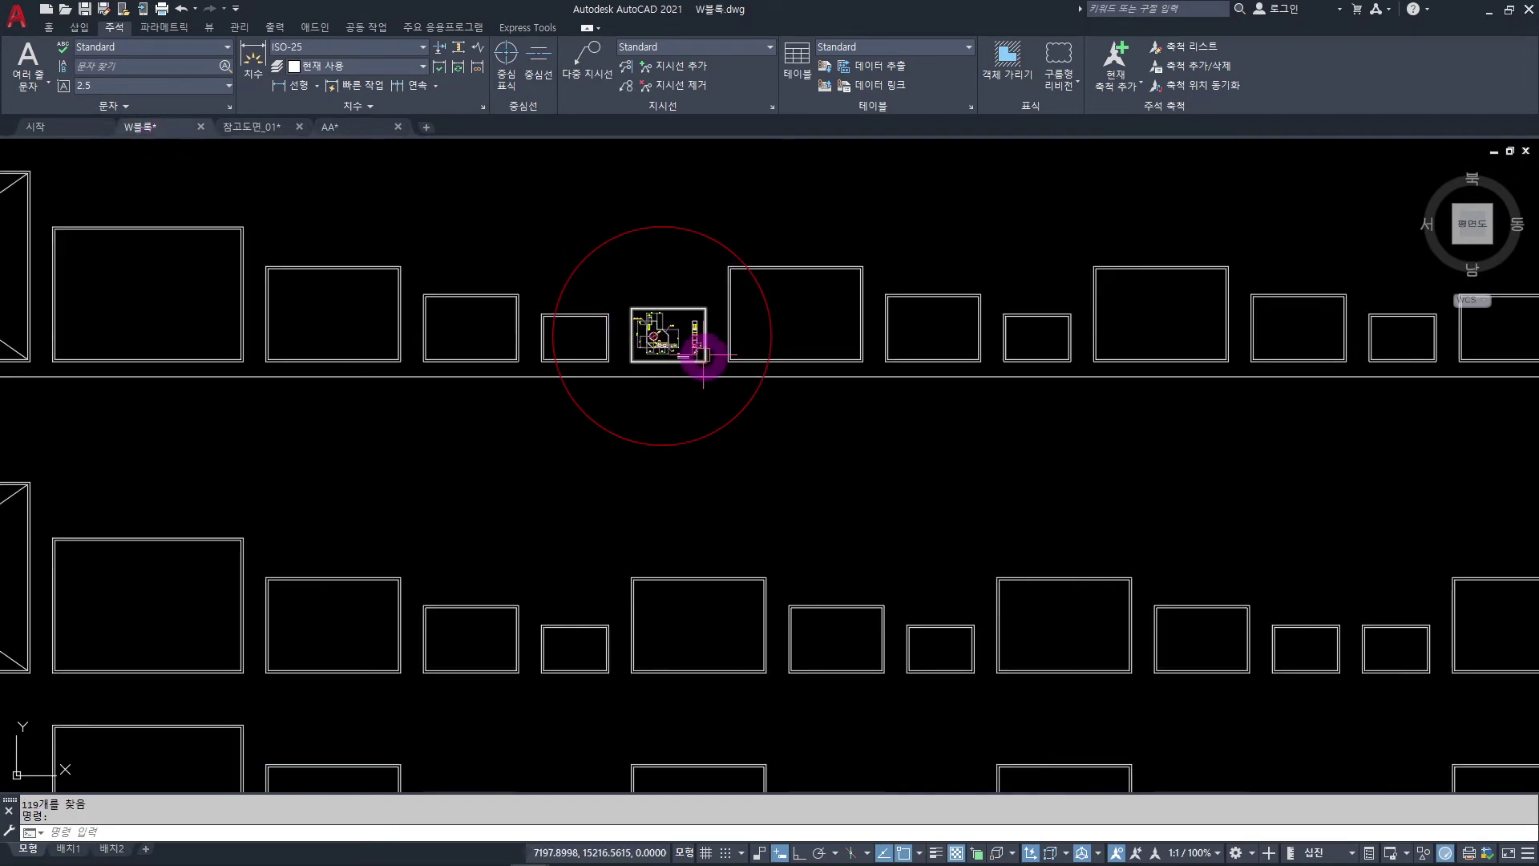
scroll(695, 288, "up", 1)
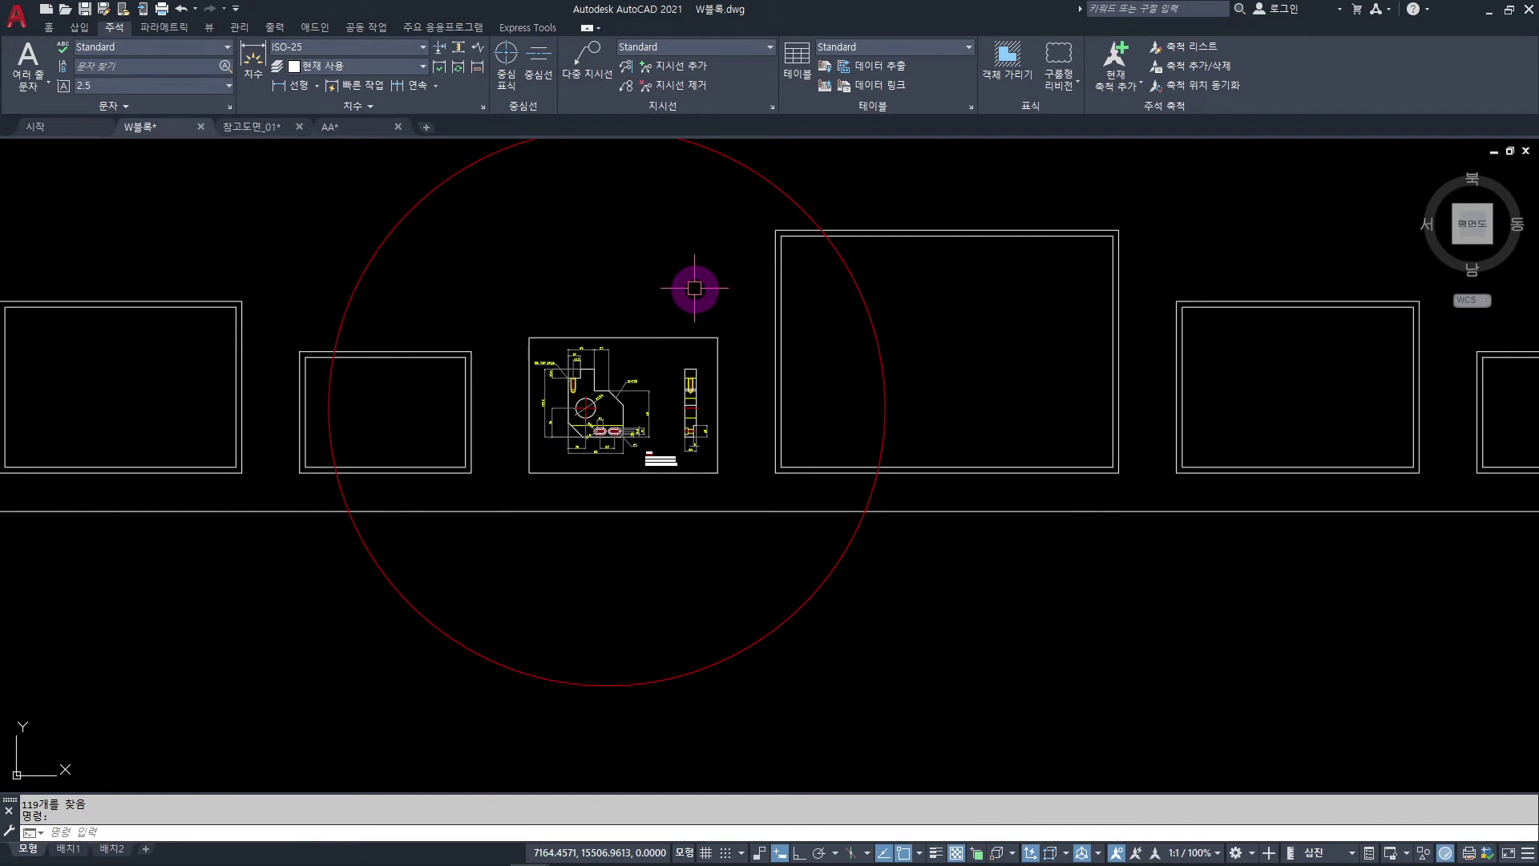
scroll(681, 419, "up", 1)
left_click(495, 200)
middle_click_drag(556, 294, 310, 154)
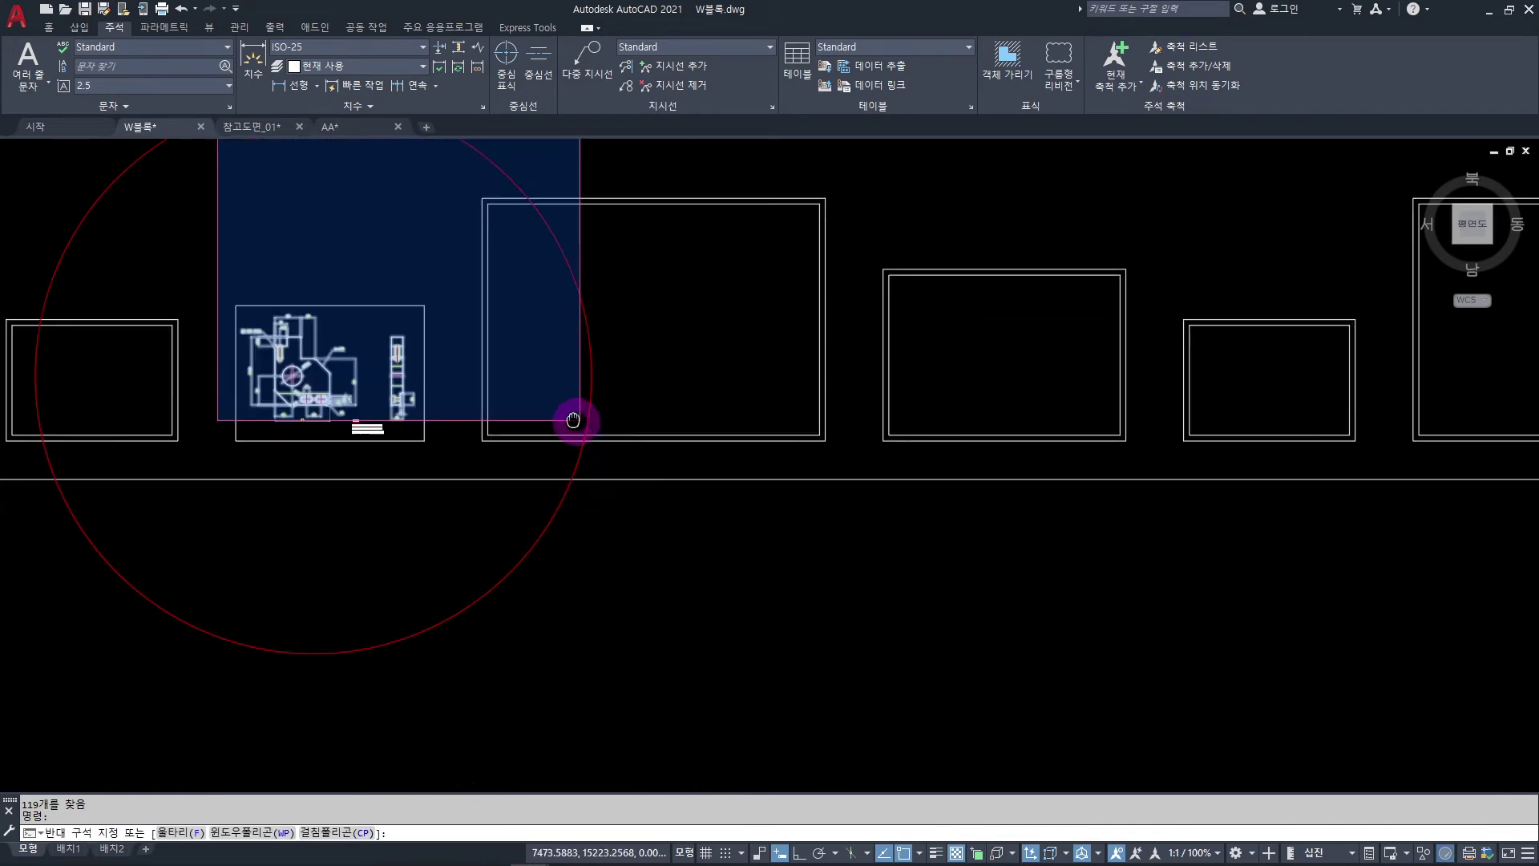
left_click(1384, 585)
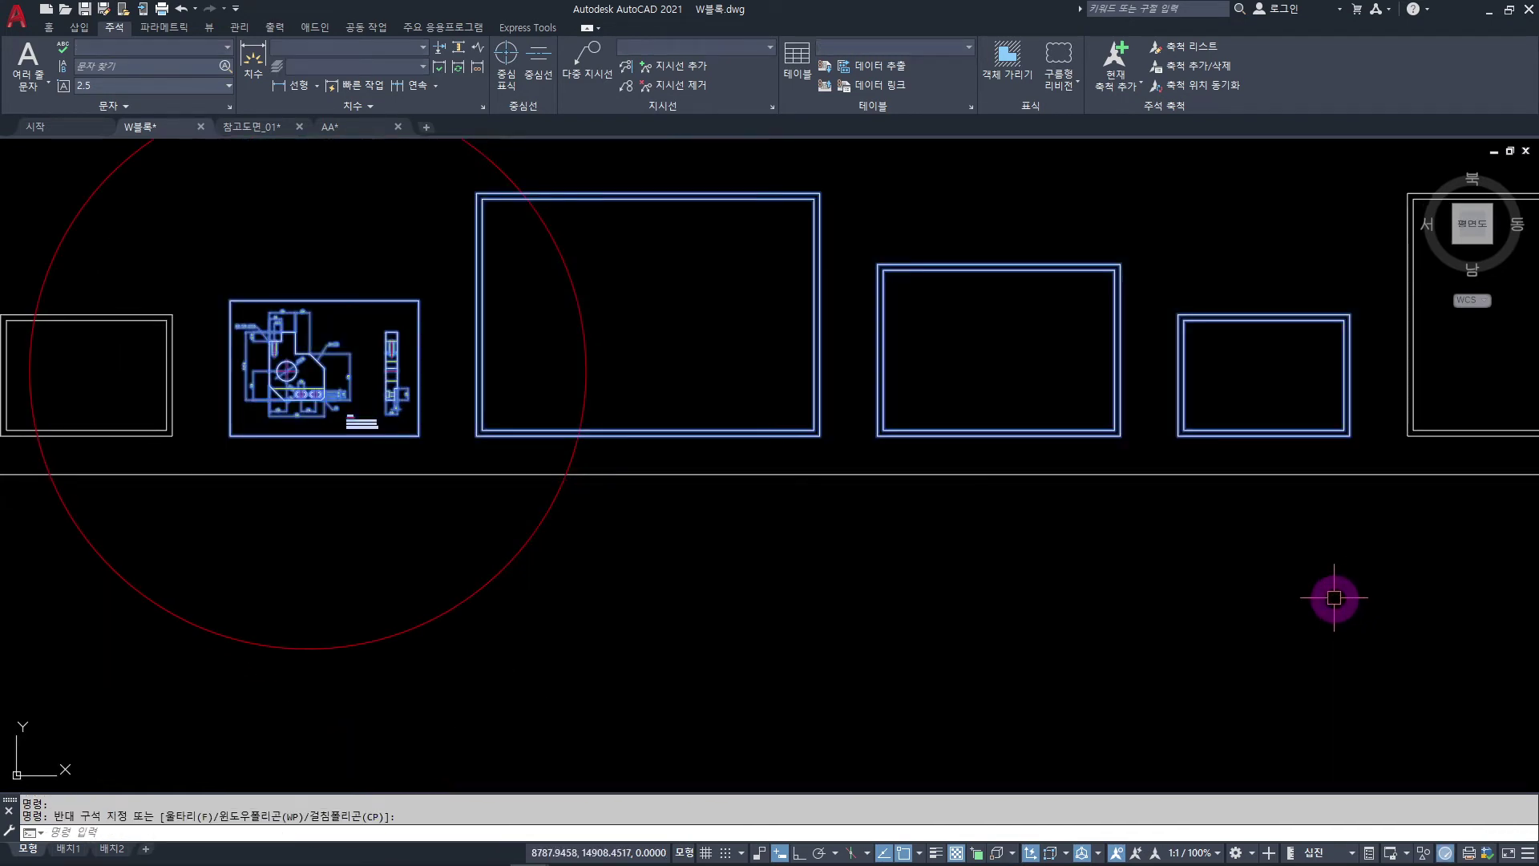
- Write the 125 selected objects out as BB.dwg in the W블록 folder
type("WBLOCK")
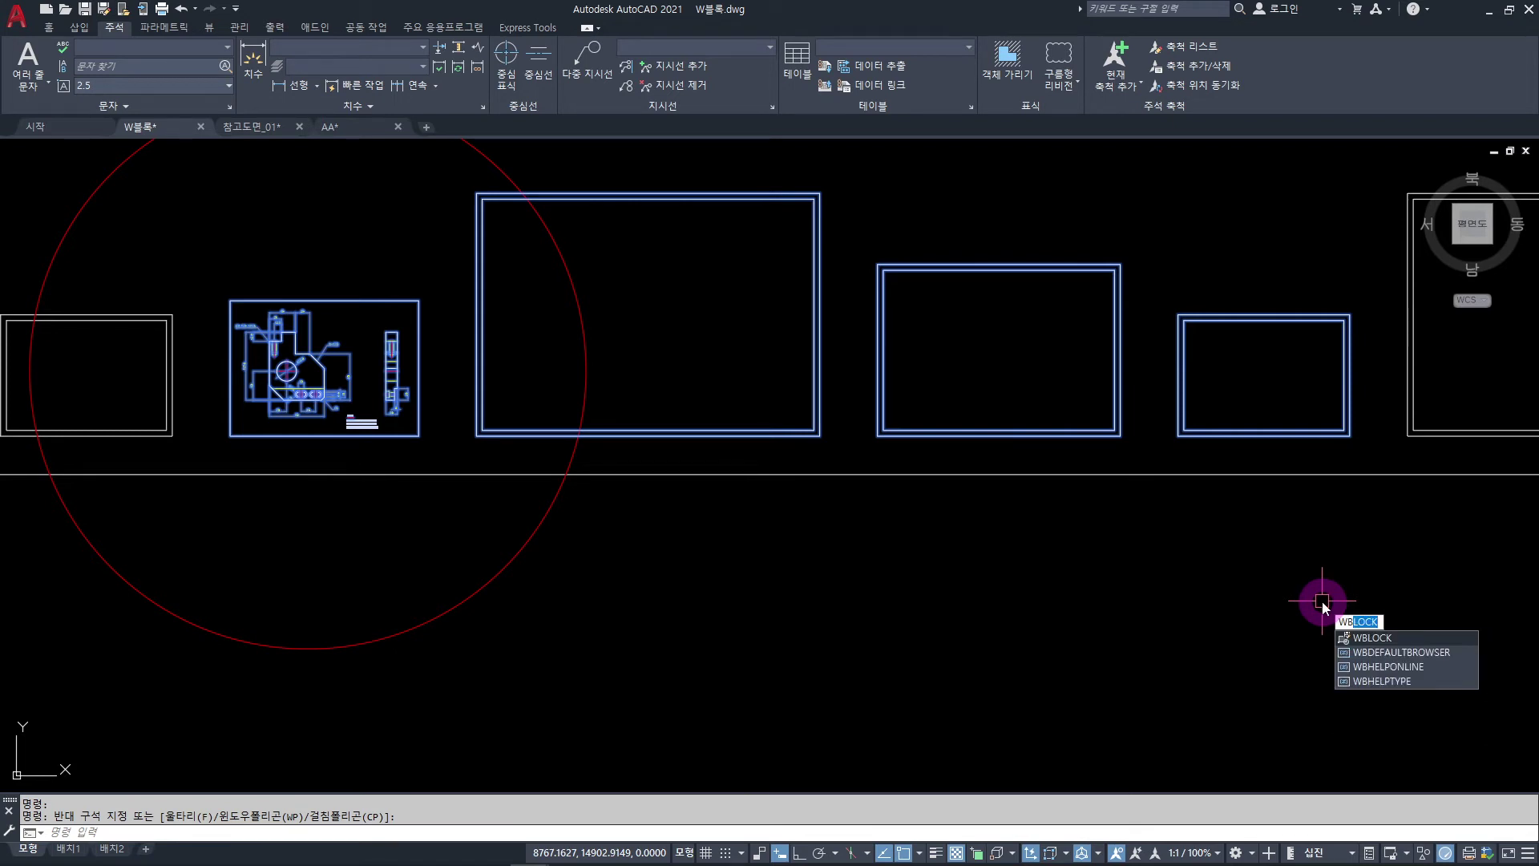
key("Return")
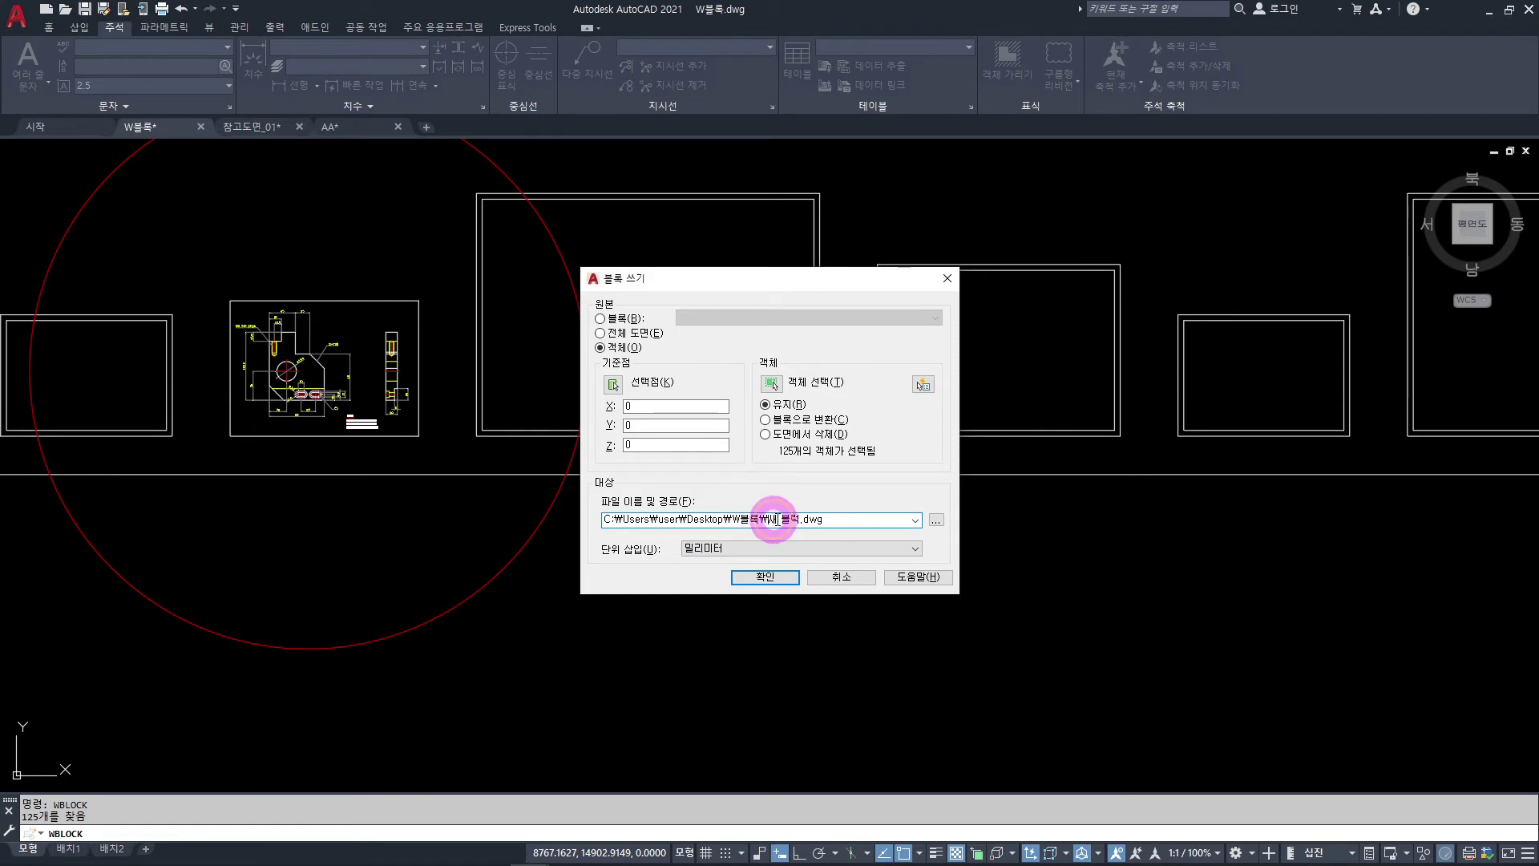
type("BB\\")
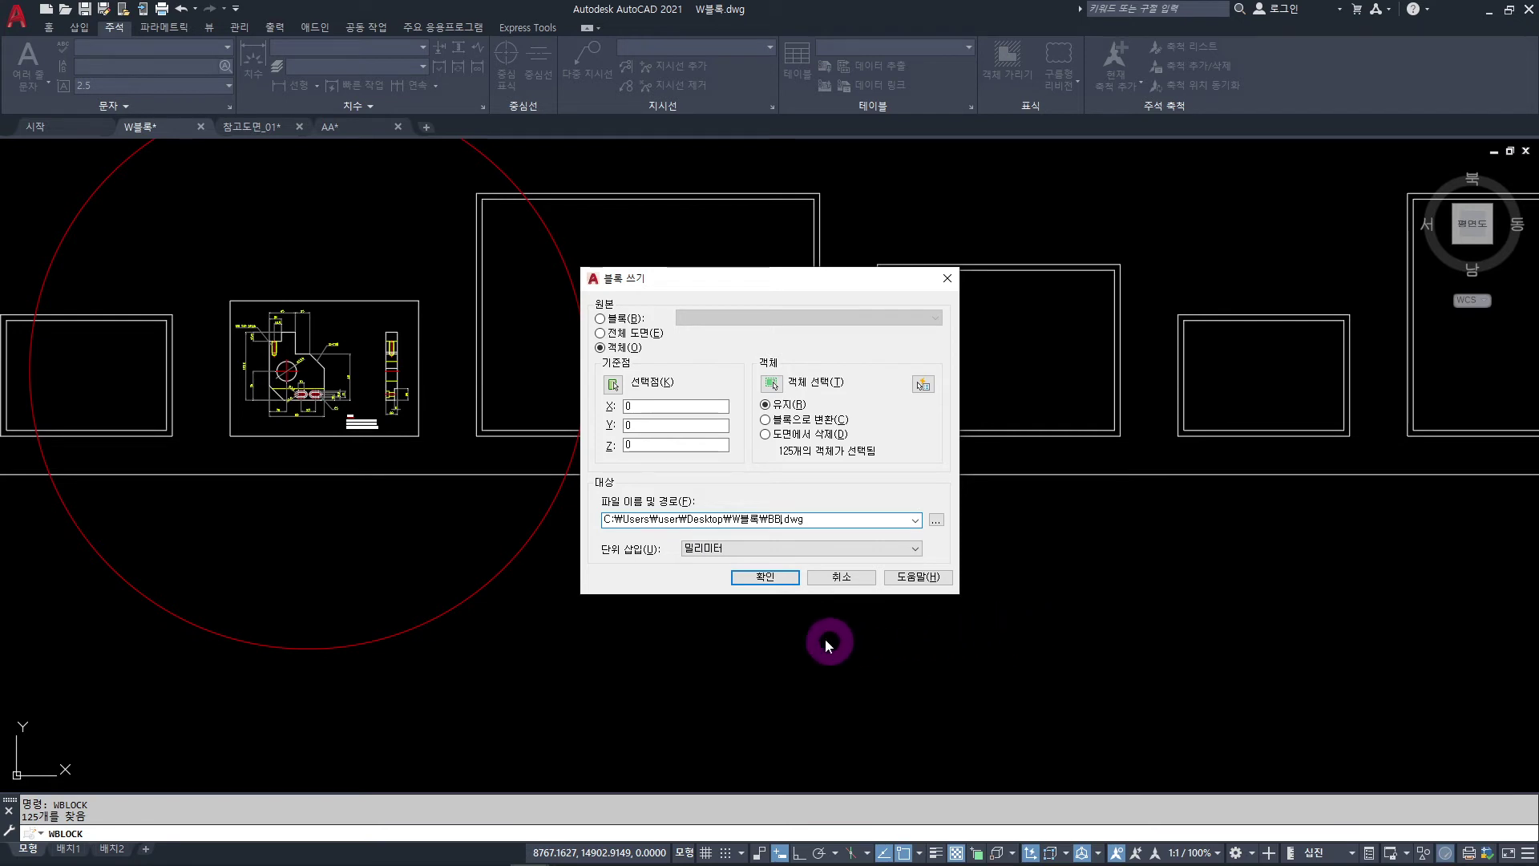
left_click(768, 577)
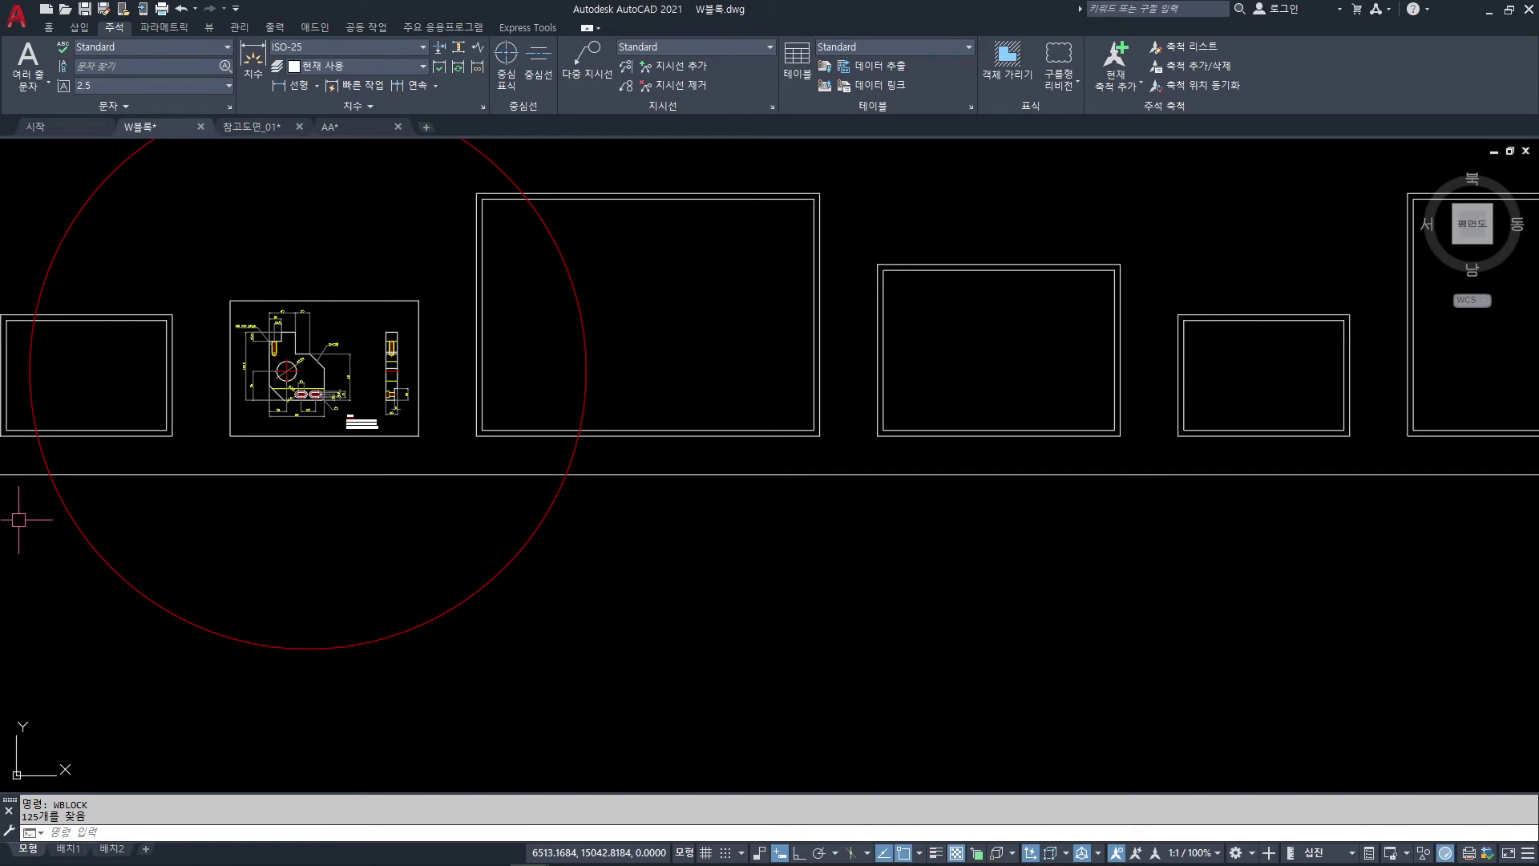
- Open BB.dwg from the W블록 folder in its own tab, inspect it, and return to W블록
left_click_drag(790, 241, 742, 224)
left_click(781, 329)
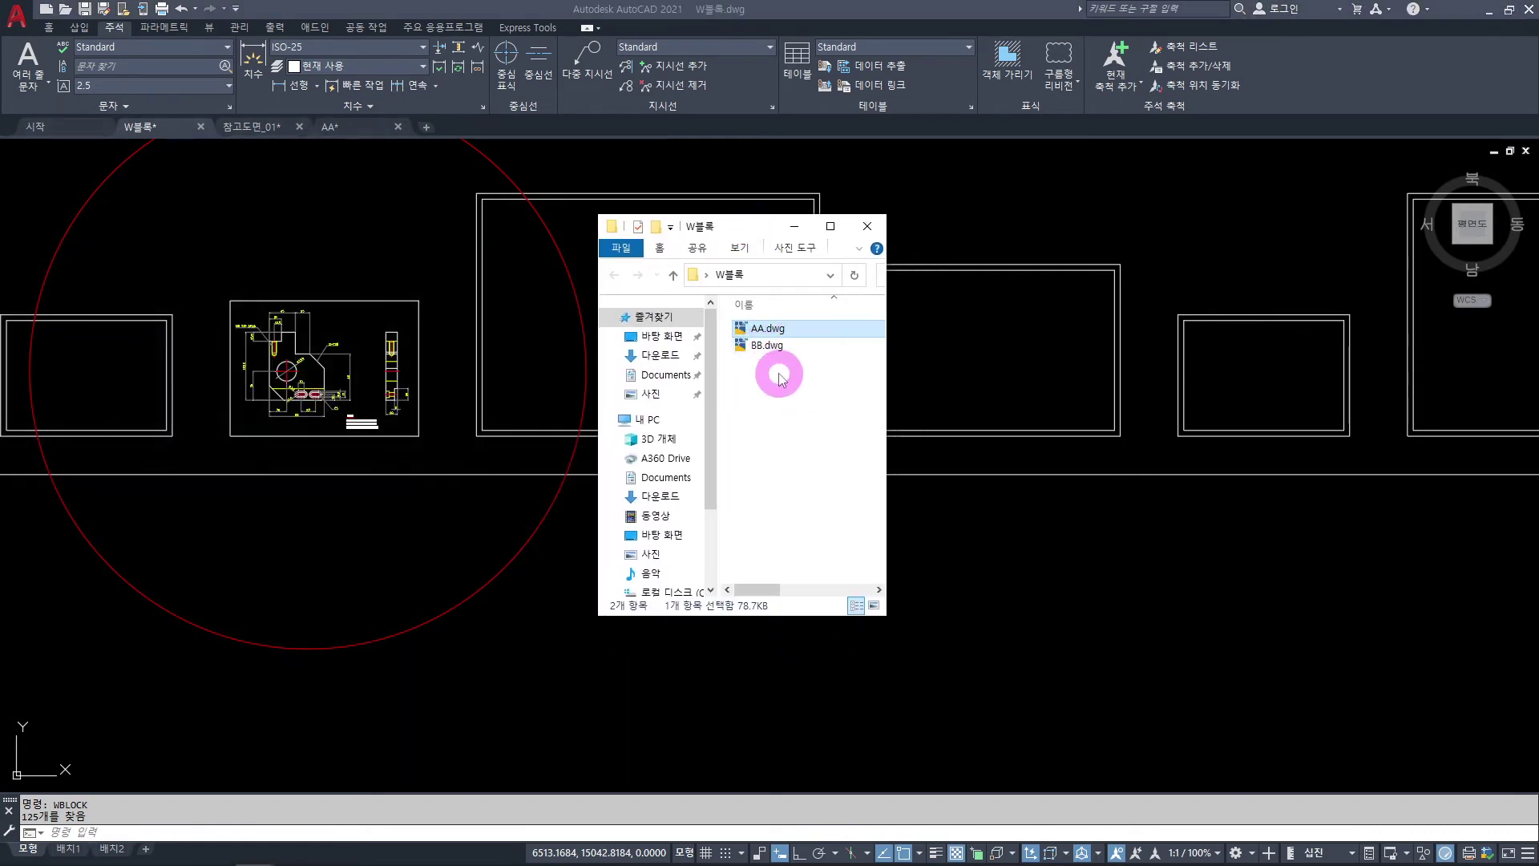
left_click_drag(738, 217, 711, 268)
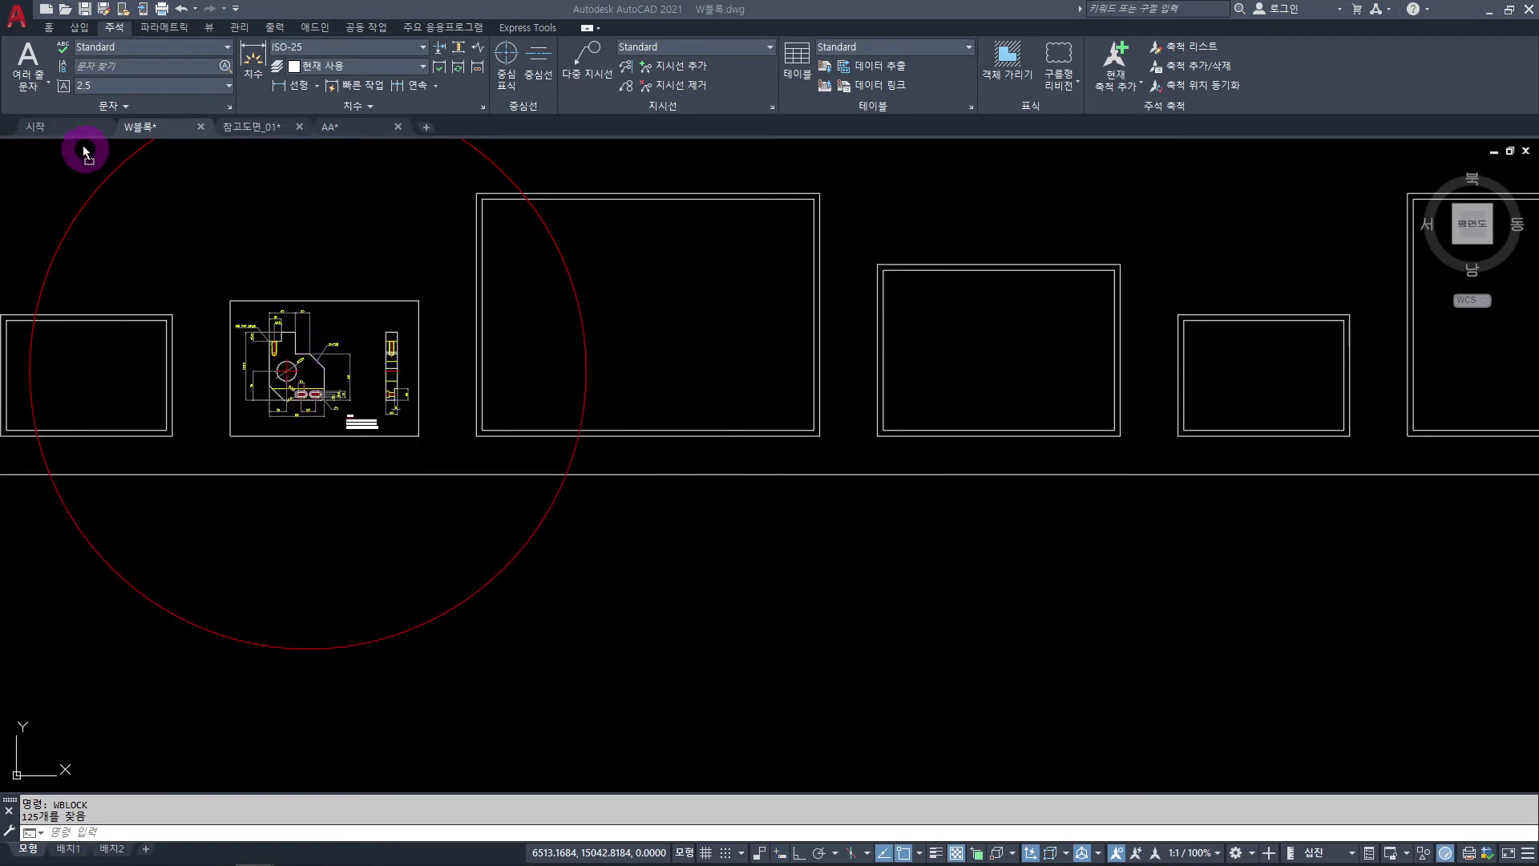
left_click_drag(80, 127, 80, 127)
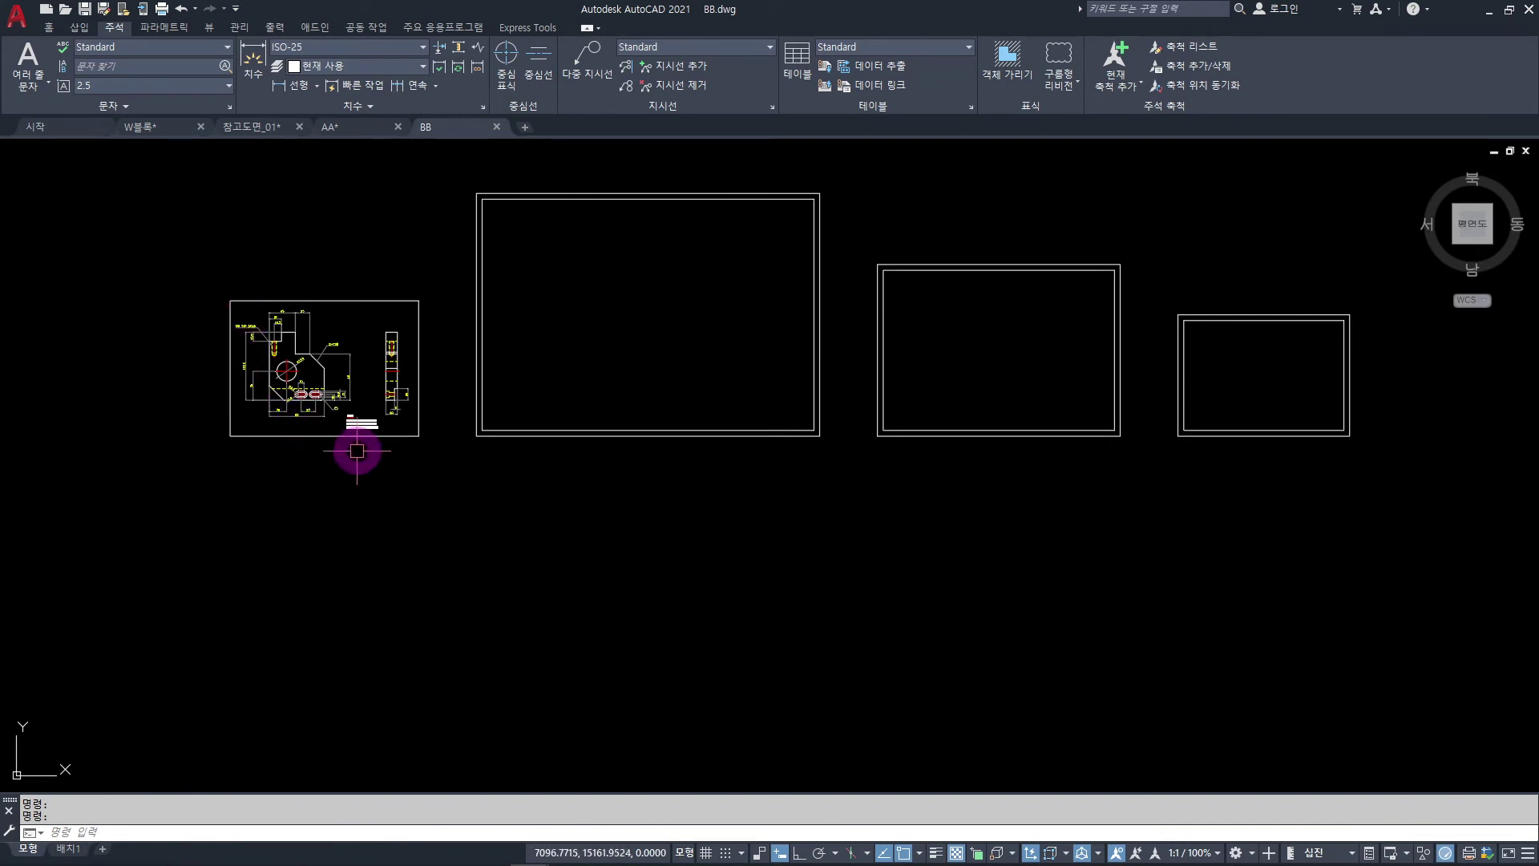
scroll(529, 461, "down", 2)
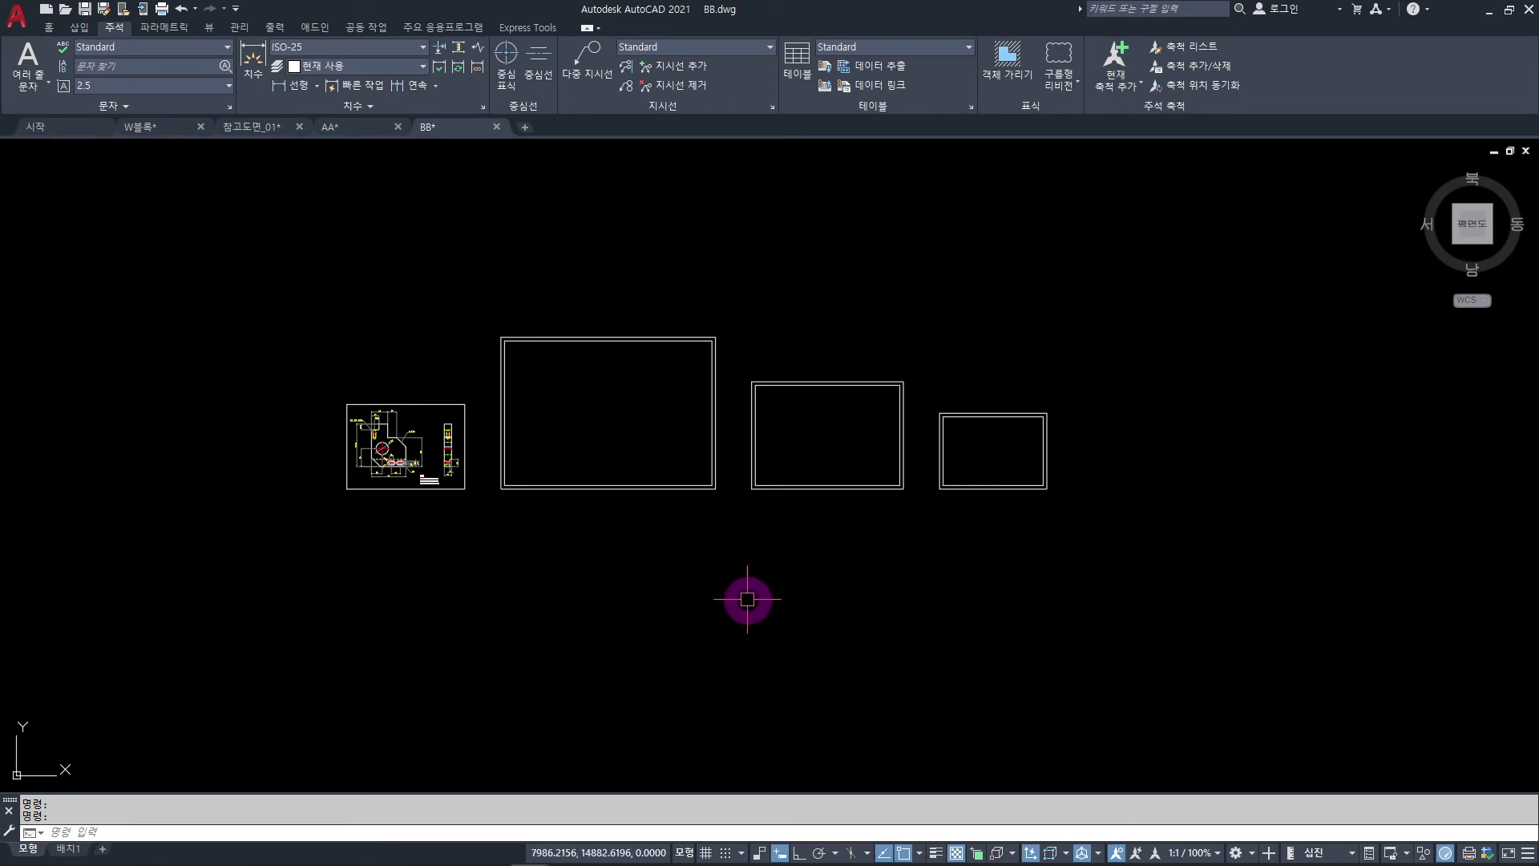
left_click(154, 128)
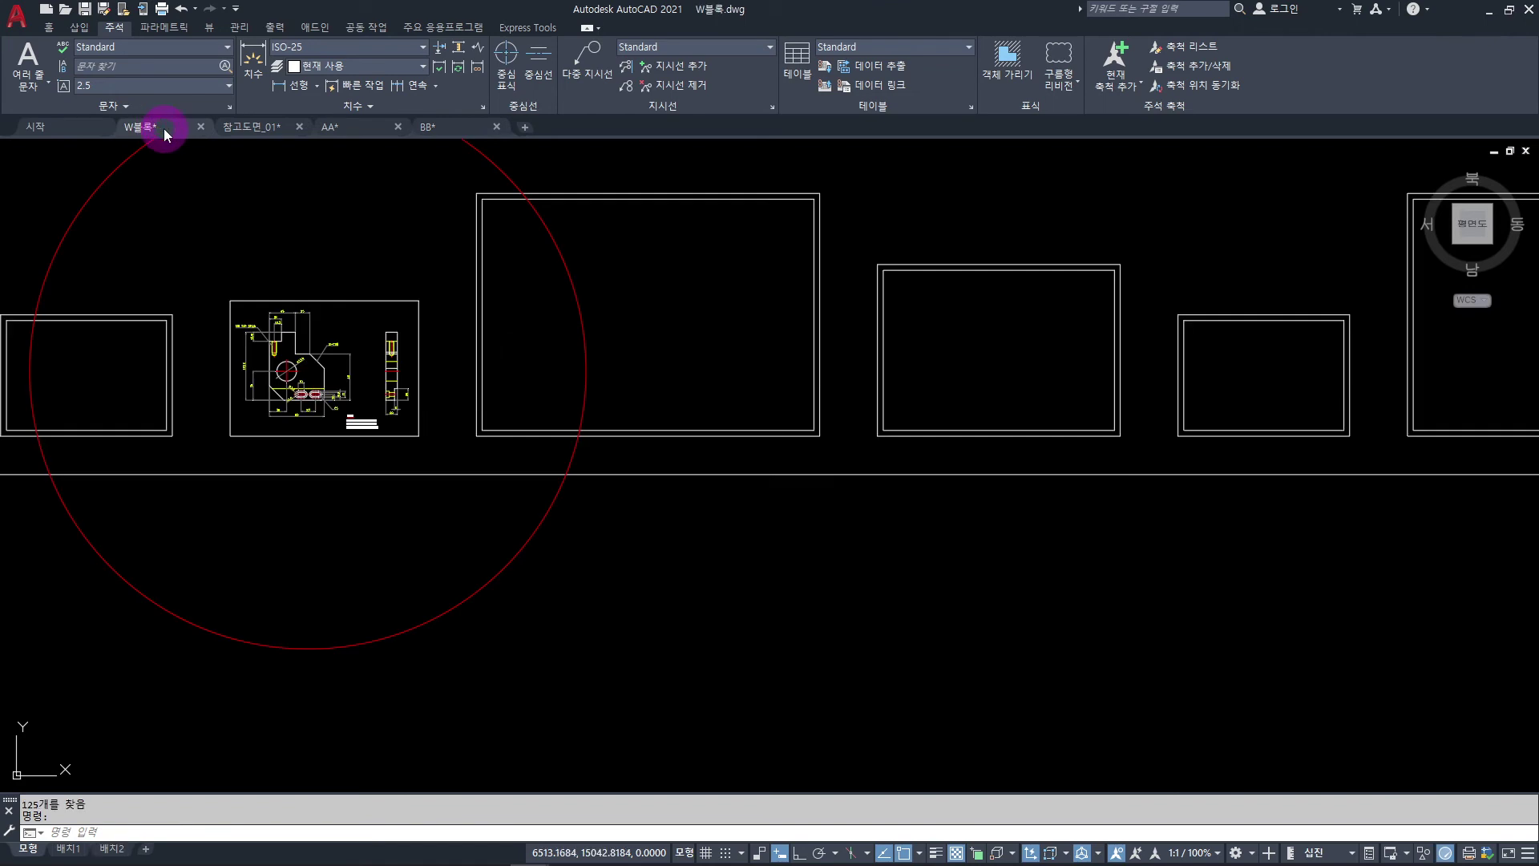
- Copy the red marking circle around two other frames in the top rows
scroll(540, 292, "down", 4)
scroll(627, 398, "down", 4)
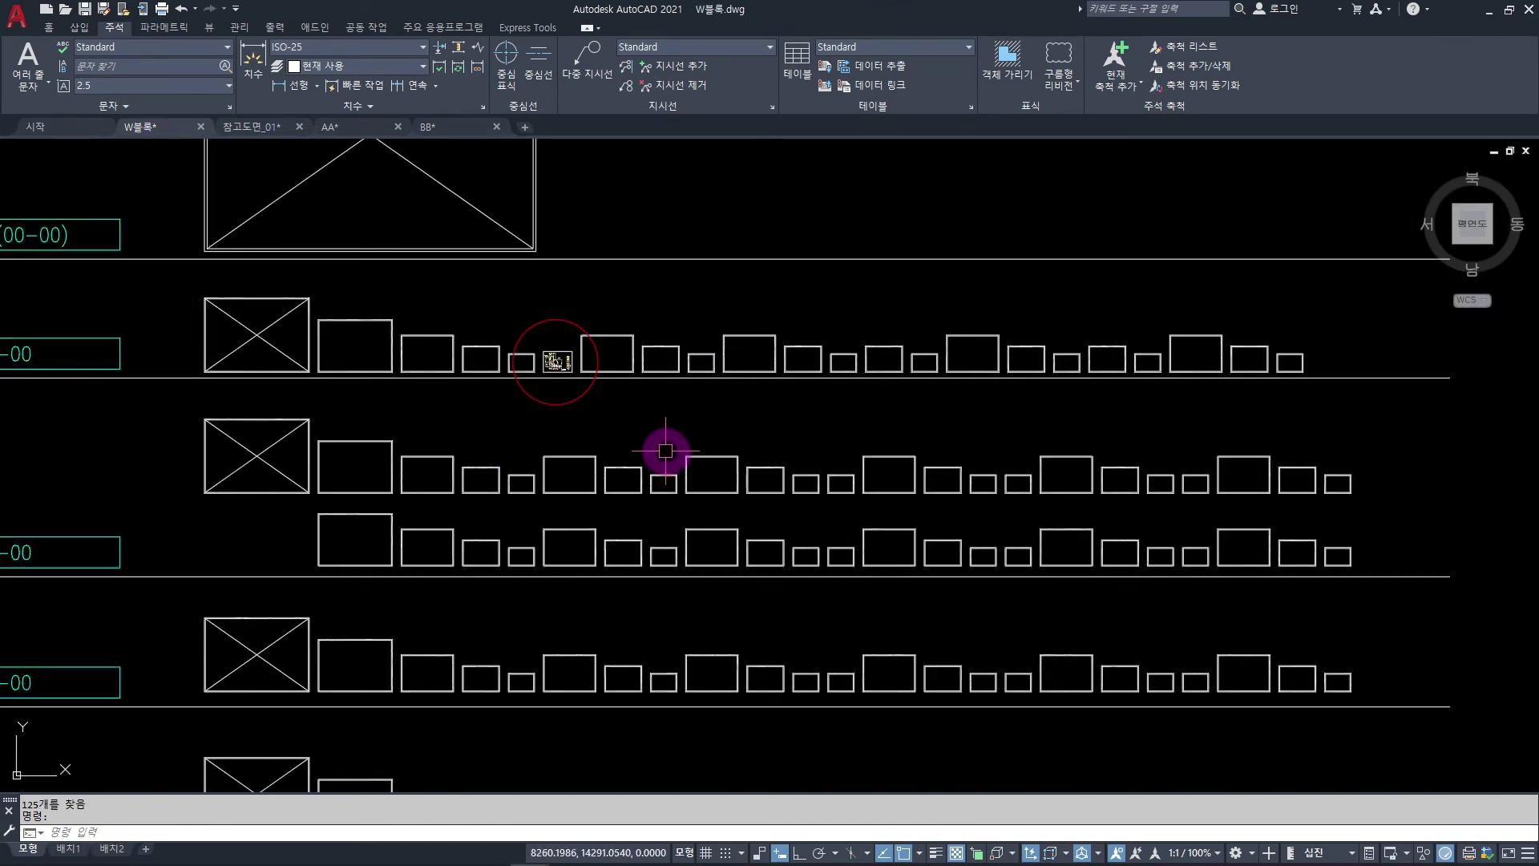
type("cO")
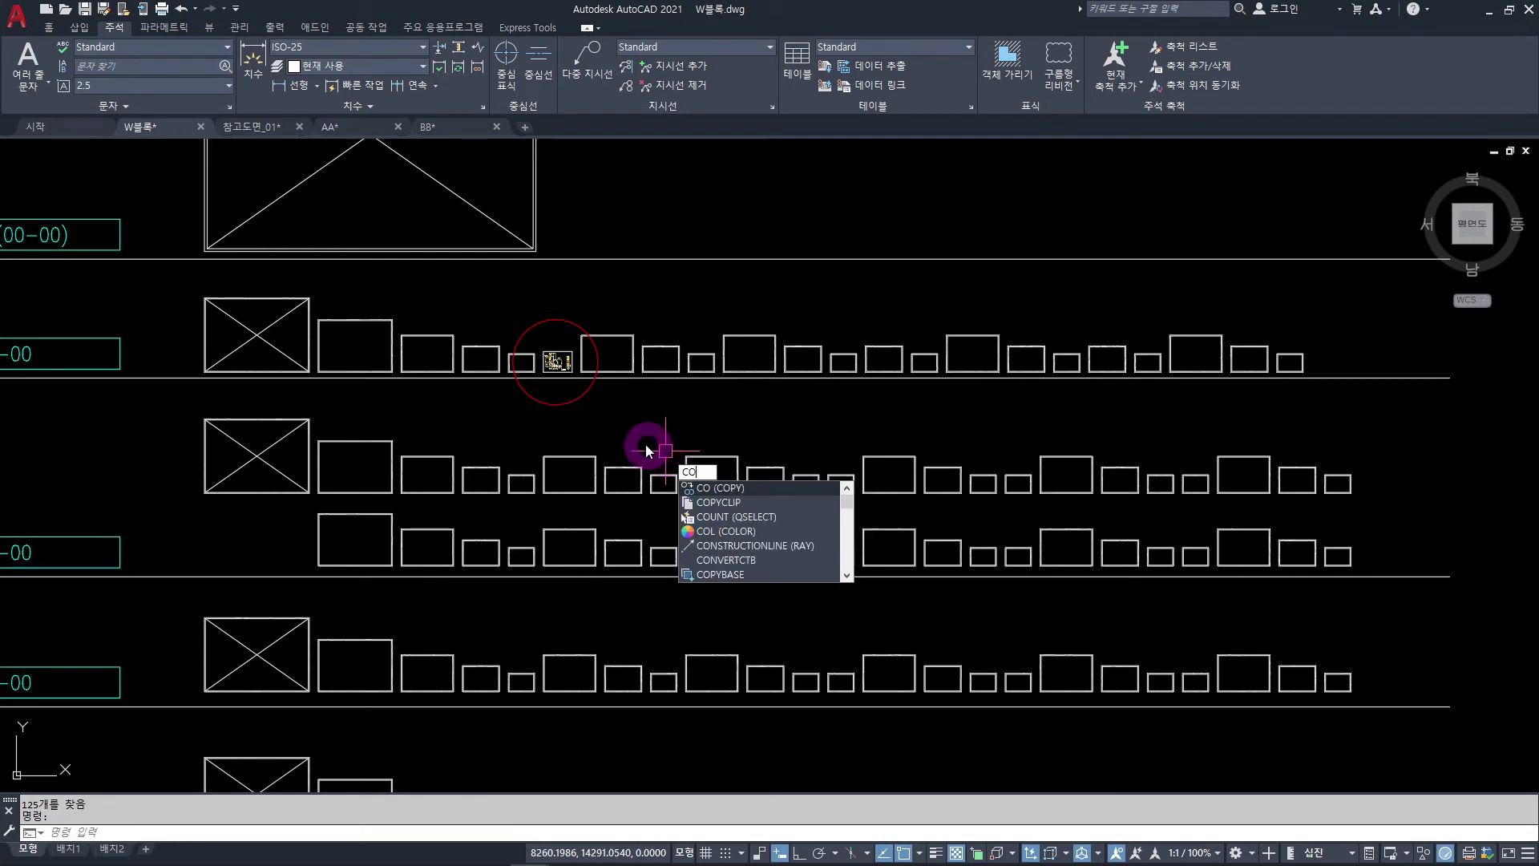
key("Return")
left_click(557, 361)
key("Return")
left_click(557, 361)
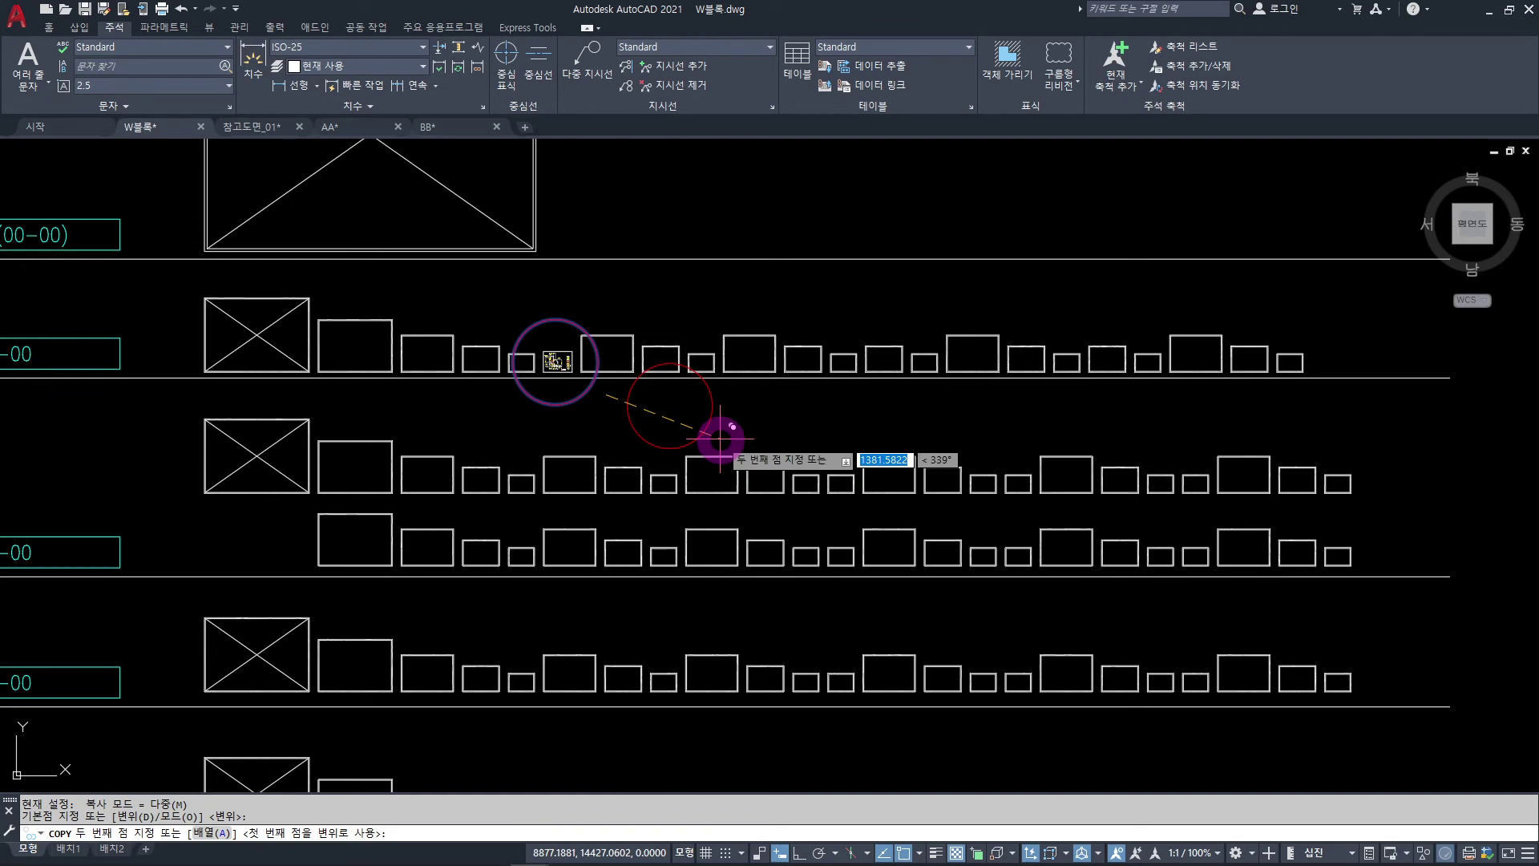
left_click(767, 508)
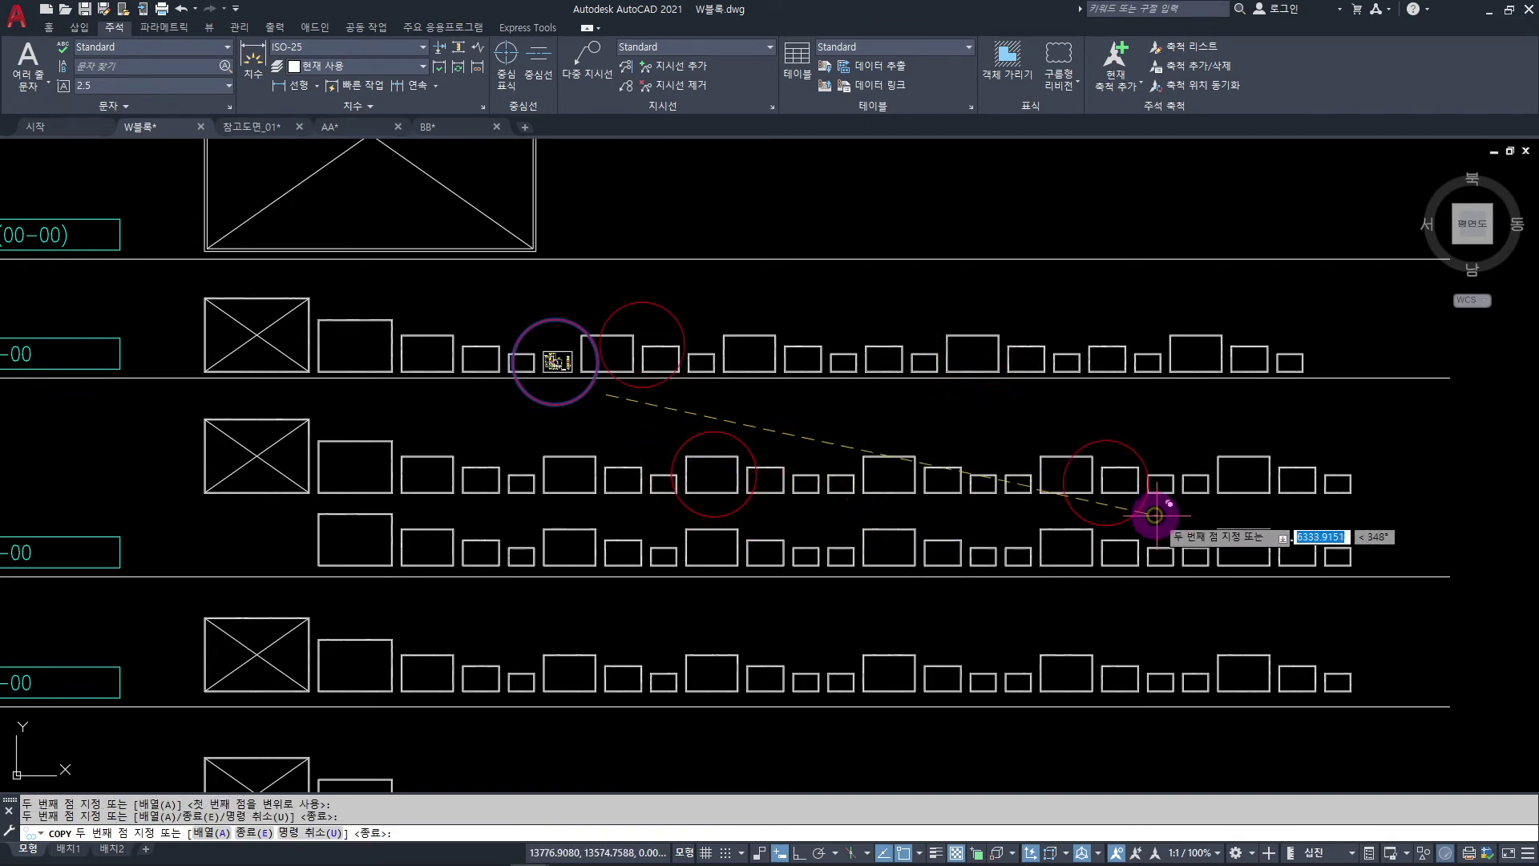
left_click(1024, 386)
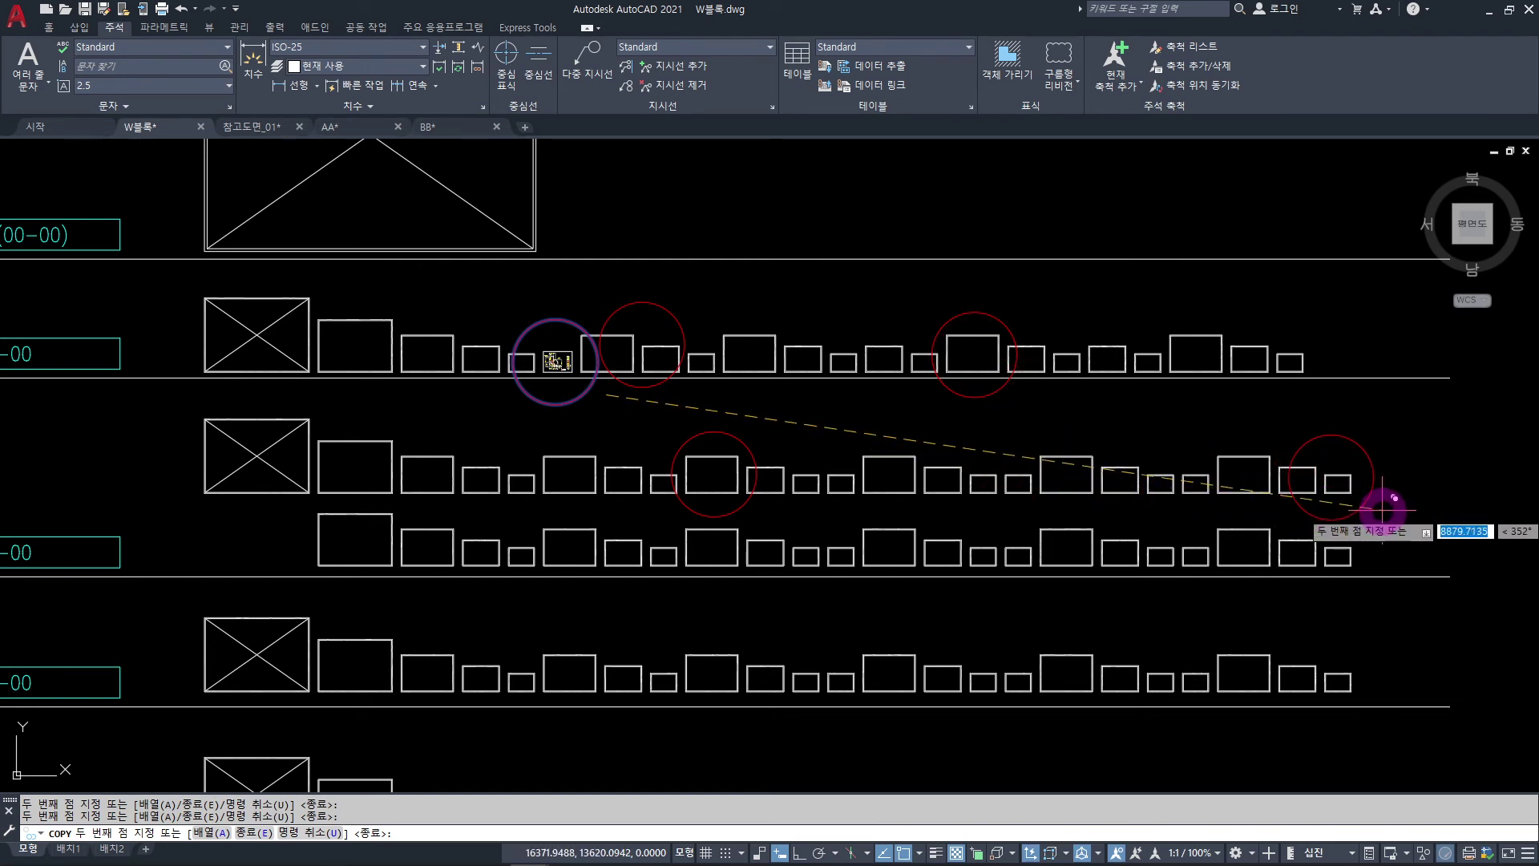
key("Escape")
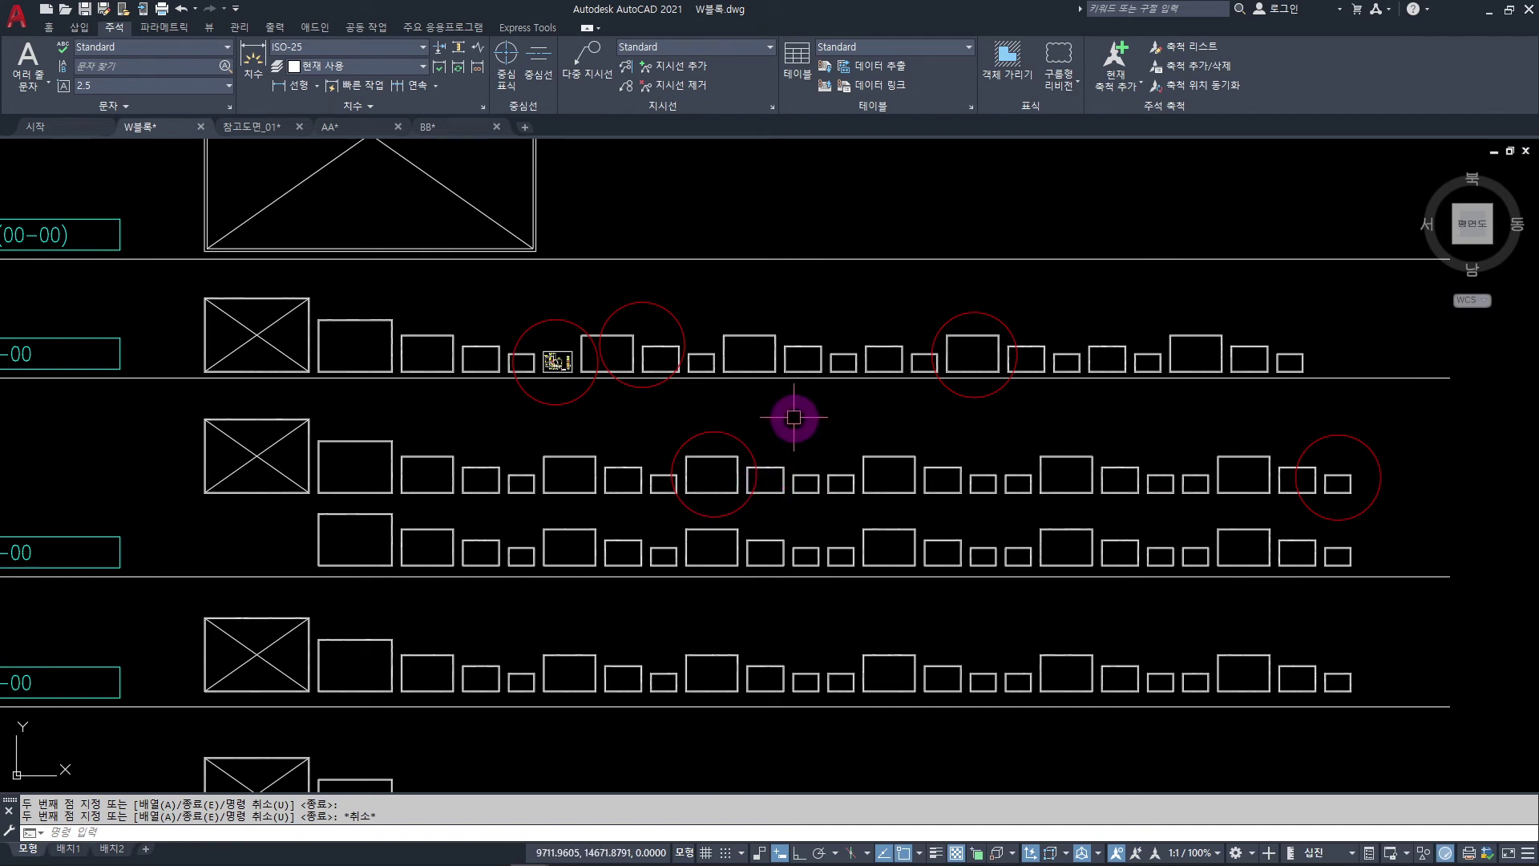
- Begin another copy, window-selecting the circled frames
type("Co")
key("Return")
left_click(491, 285)
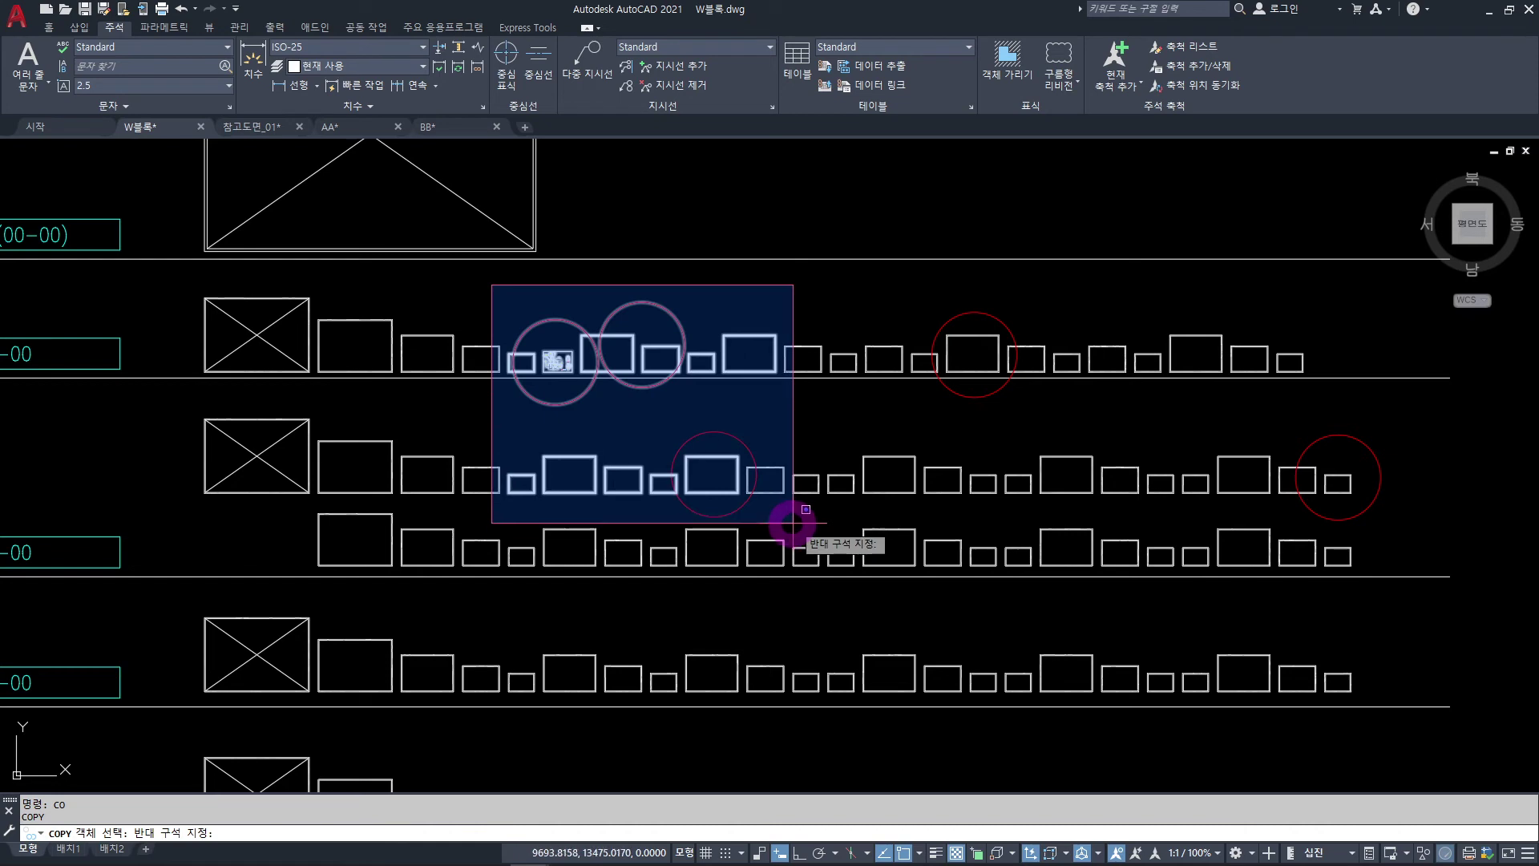
- Copy the first window-selected circled frames to the empty area on the right
left_click(794, 535)
key("Return")
left_click(784, 371)
scroll(571, 403, "down", 1)
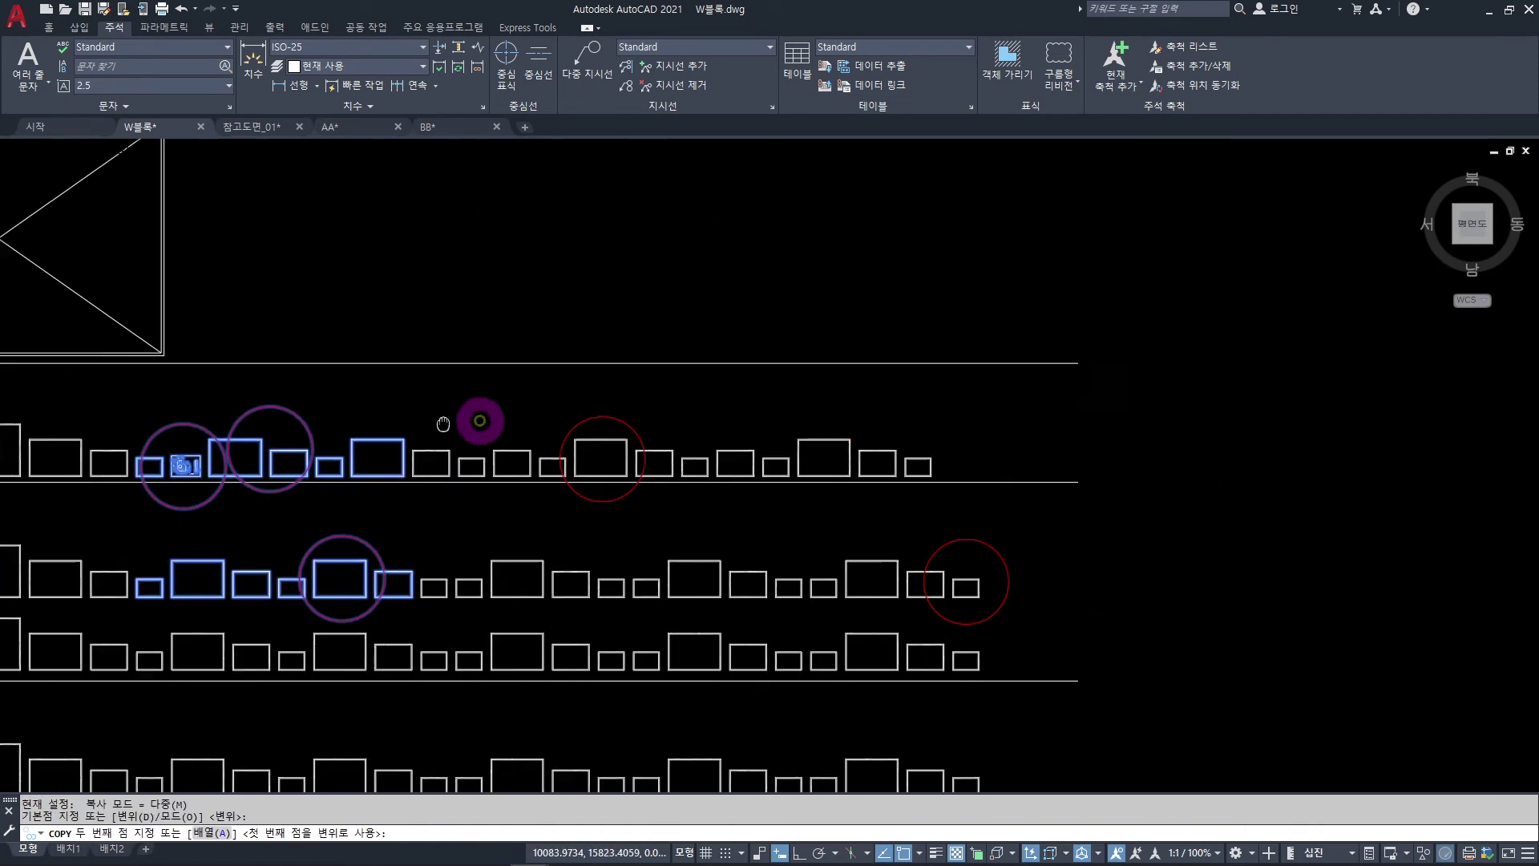
scroll(802, 405, "down", 1)
key("Escape")
scroll(1042, 433, "down", 1)
scroll(999, 448, "up", 1)
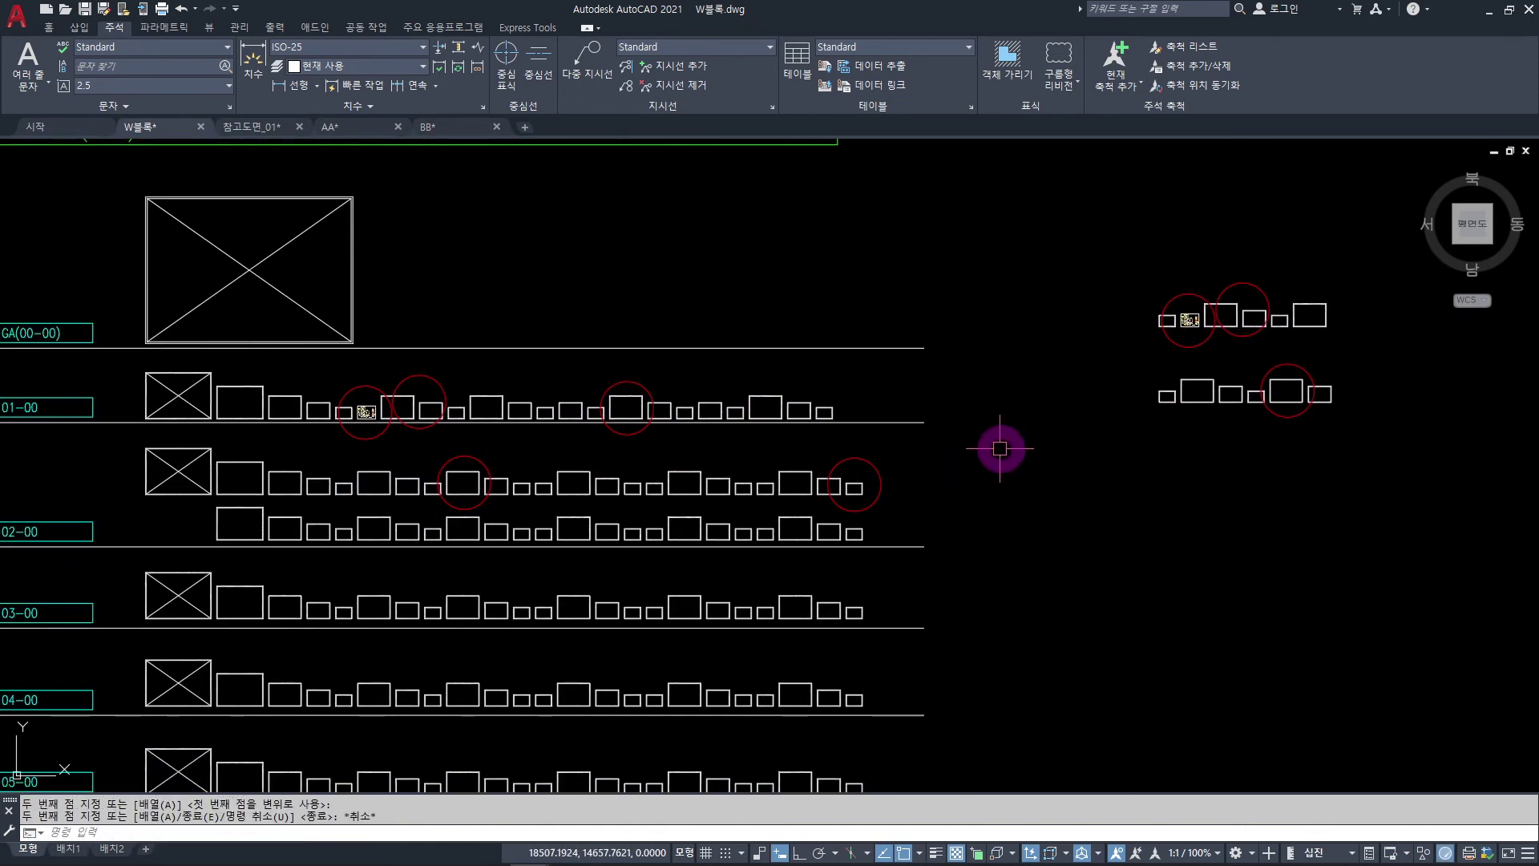
- Copy the next circled frame and the lower circled pair beside the first copies
key("Return")
scroll(577, 412, "up", 3)
left_click(601, 316)
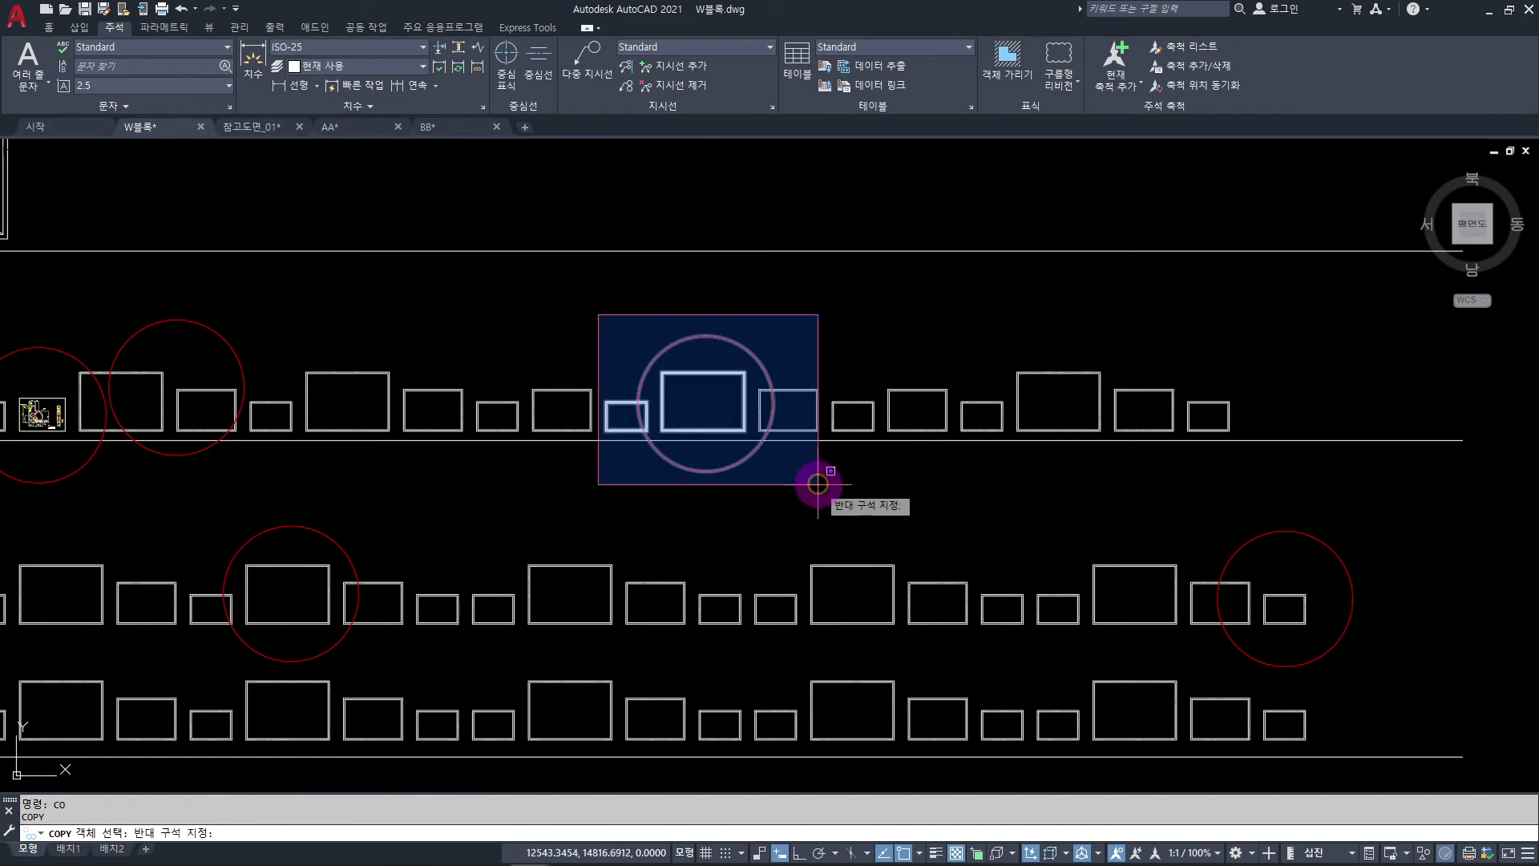
left_click(821, 481)
scroll(883, 486, "down", 1)
scroll(818, 436, "up", 1)
left_click(818, 437)
left_click(1102, 622)
key("Return")
left_click(739, 440)
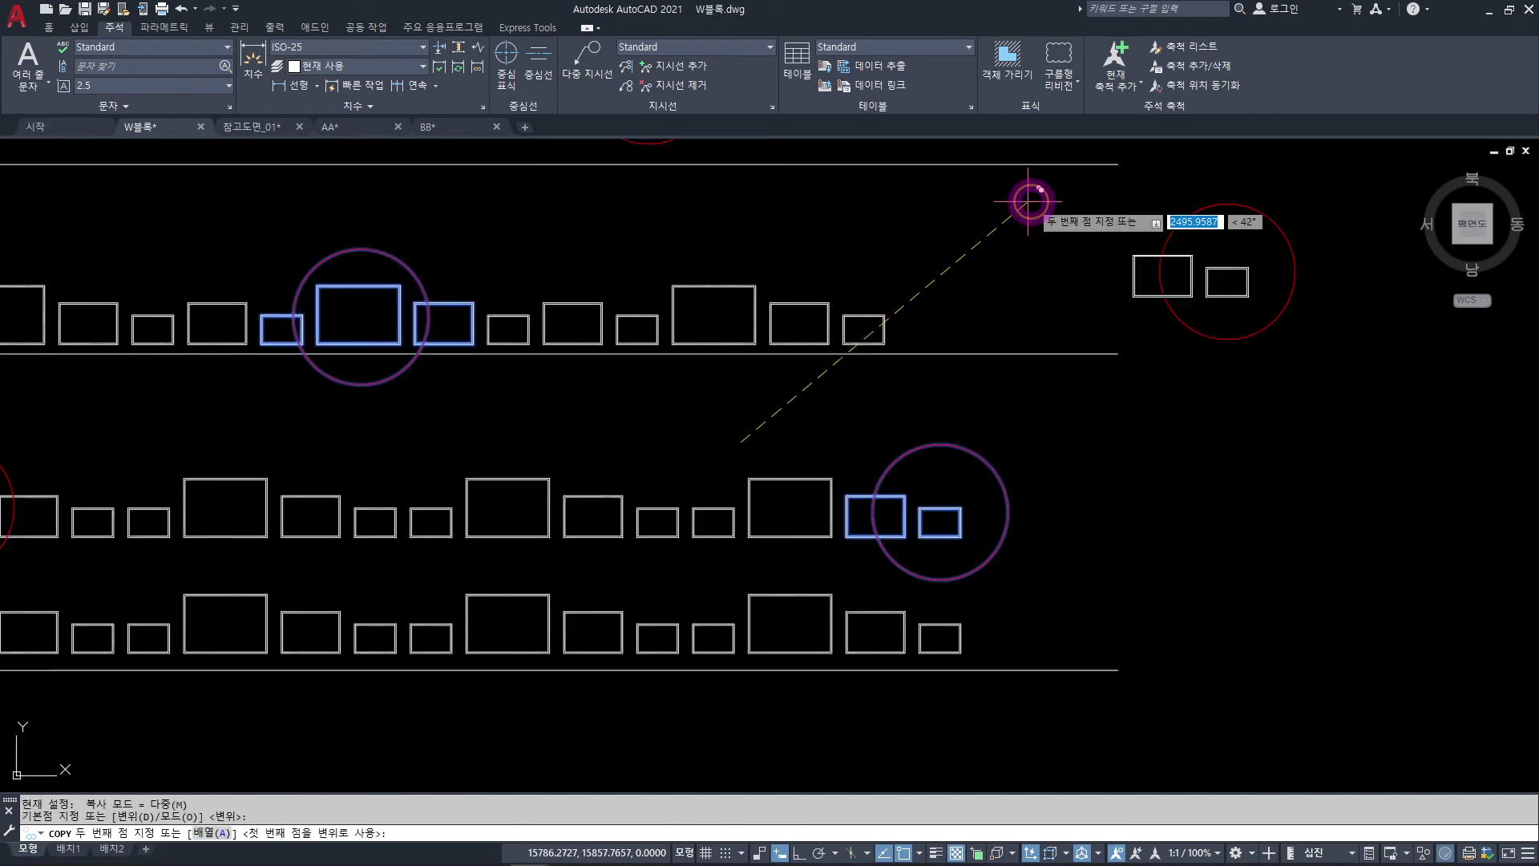
left_click(846, 348)
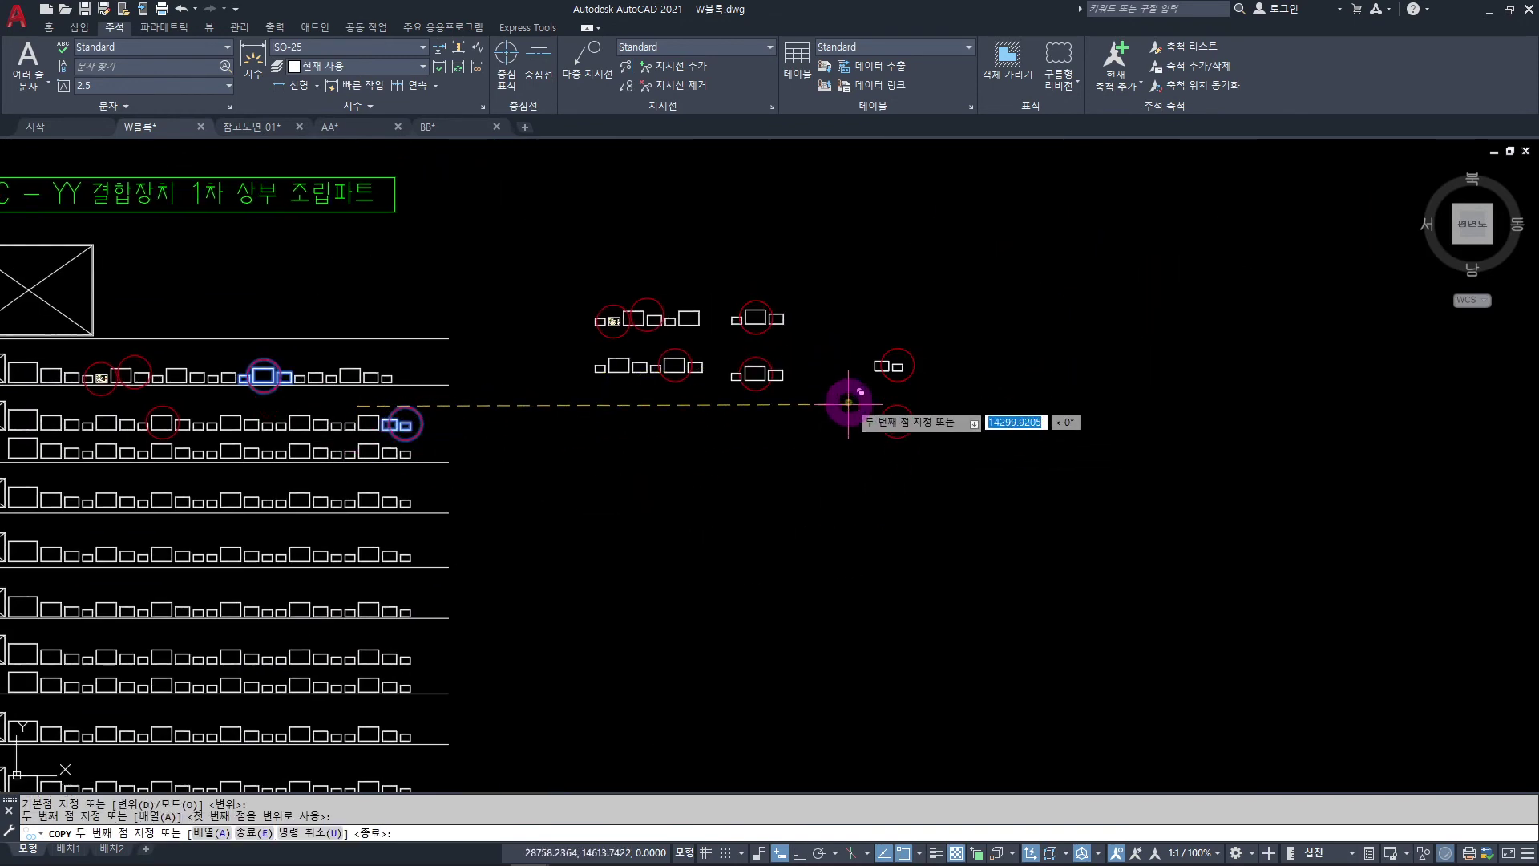
key("Escape")
scroll(761, 312, "up", 4)
- Delete the uncircled rectangles from the upper group of copied frames
left_click(810, 340)
key("Delete")
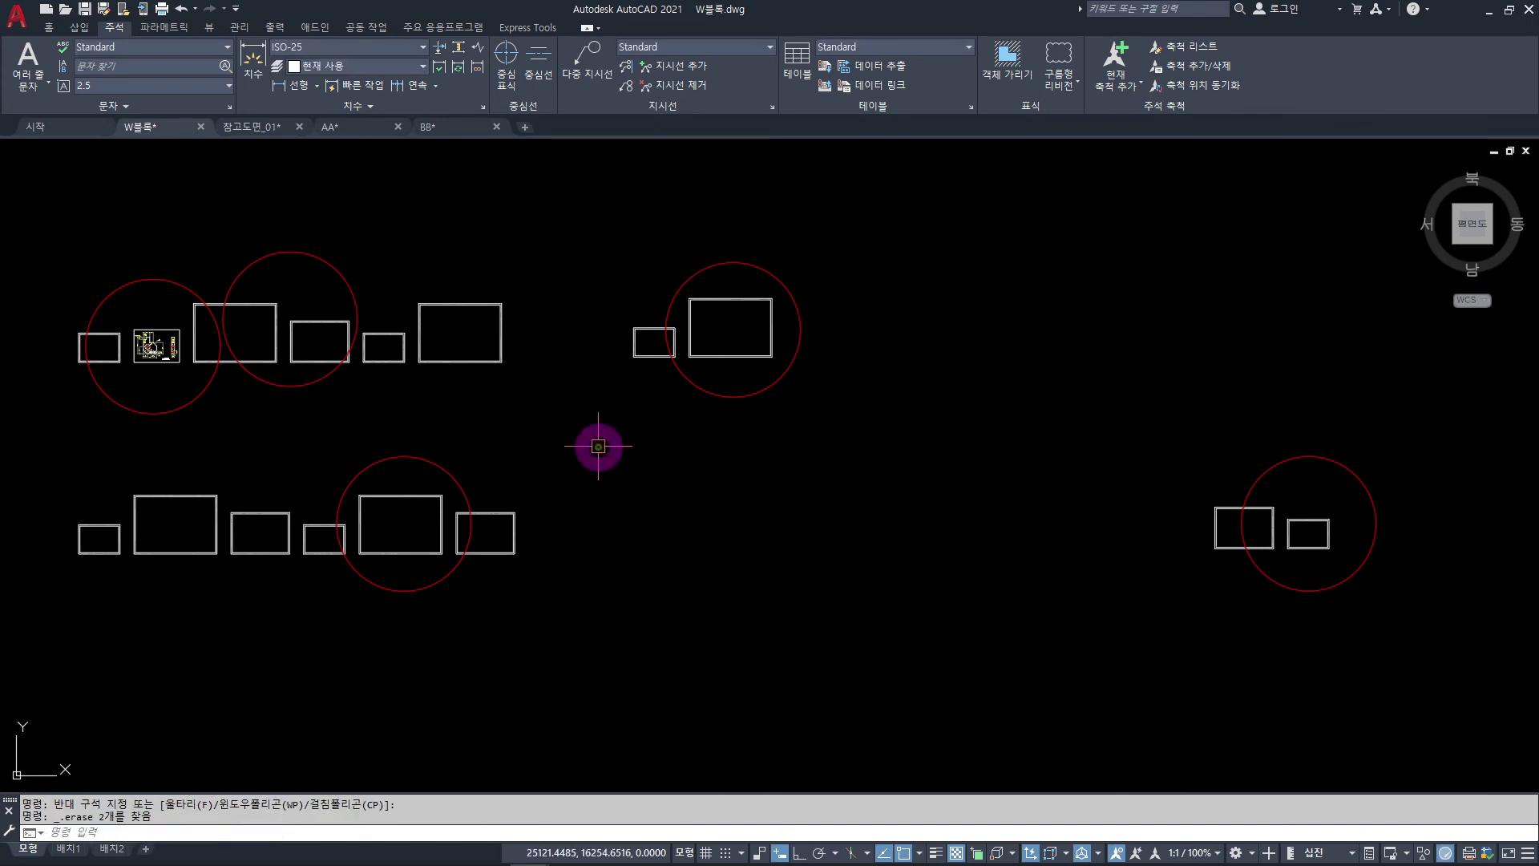
scroll(683, 293, "up", 2)
left_click(560, 398)
key("Delete")
middle_click_drag(566, 395, 776, 363)
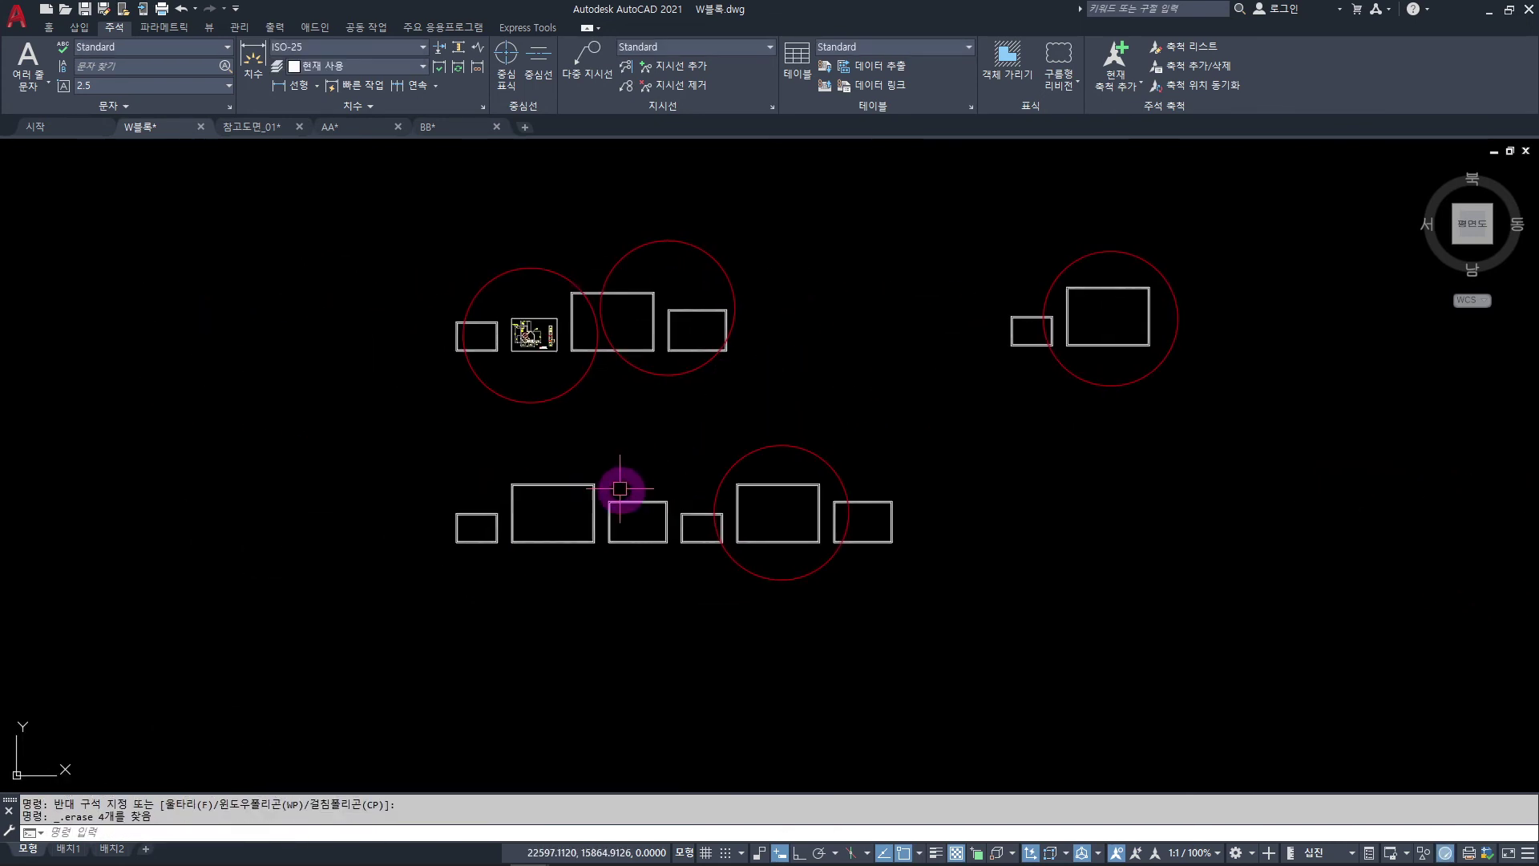
- Erase the extra uncircled rectangles from the lower row of copies
left_click(406, 455)
left_click(670, 570)
key("Delete")
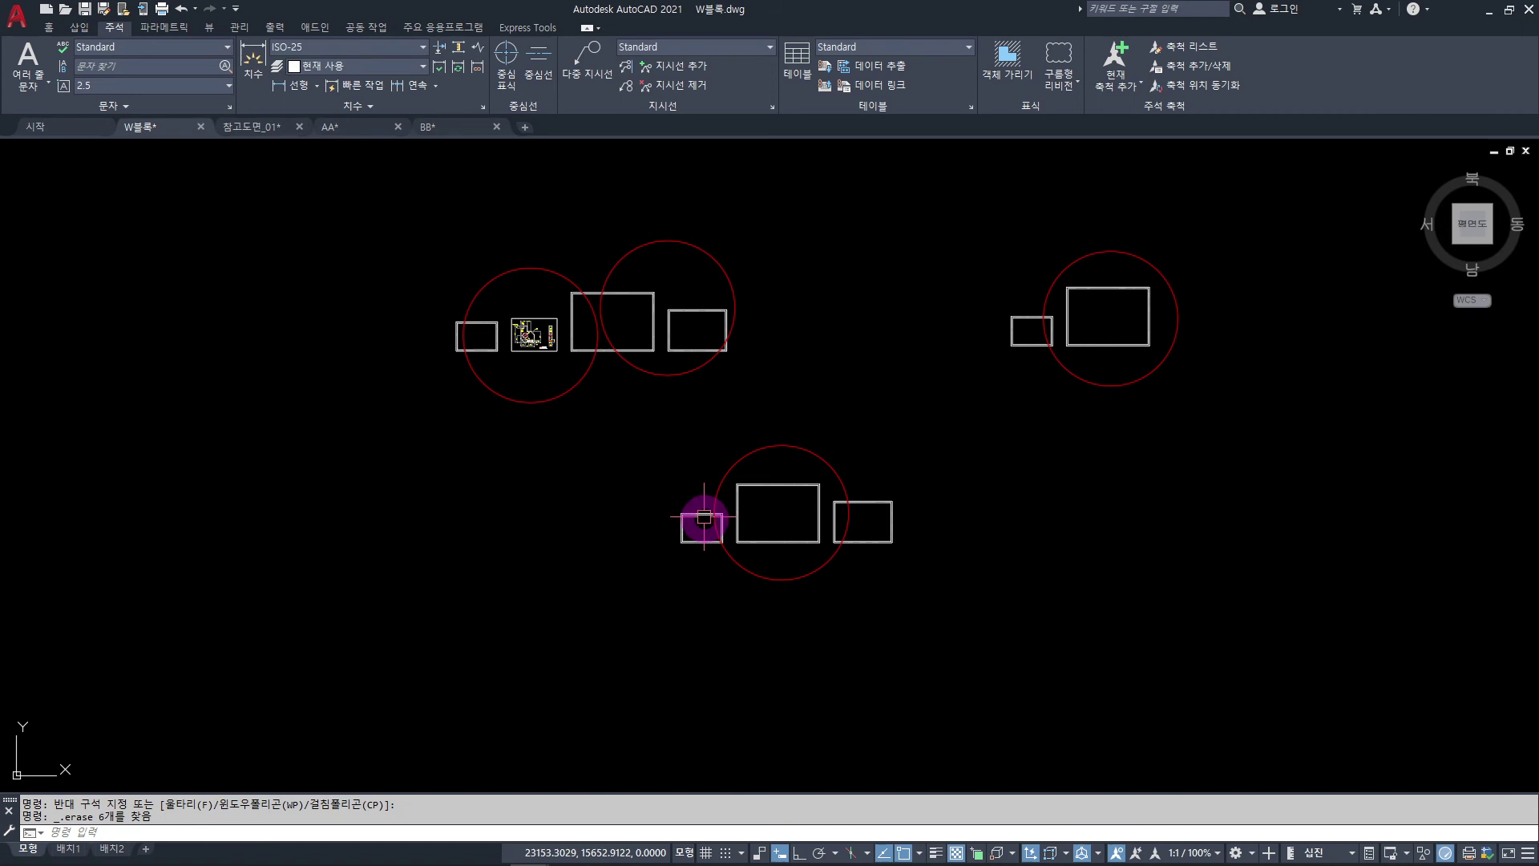
scroll(689, 492, "up", 2)
left_click_drag(689, 492, 616, 586)
key("Delete")
left_click(927, 478)
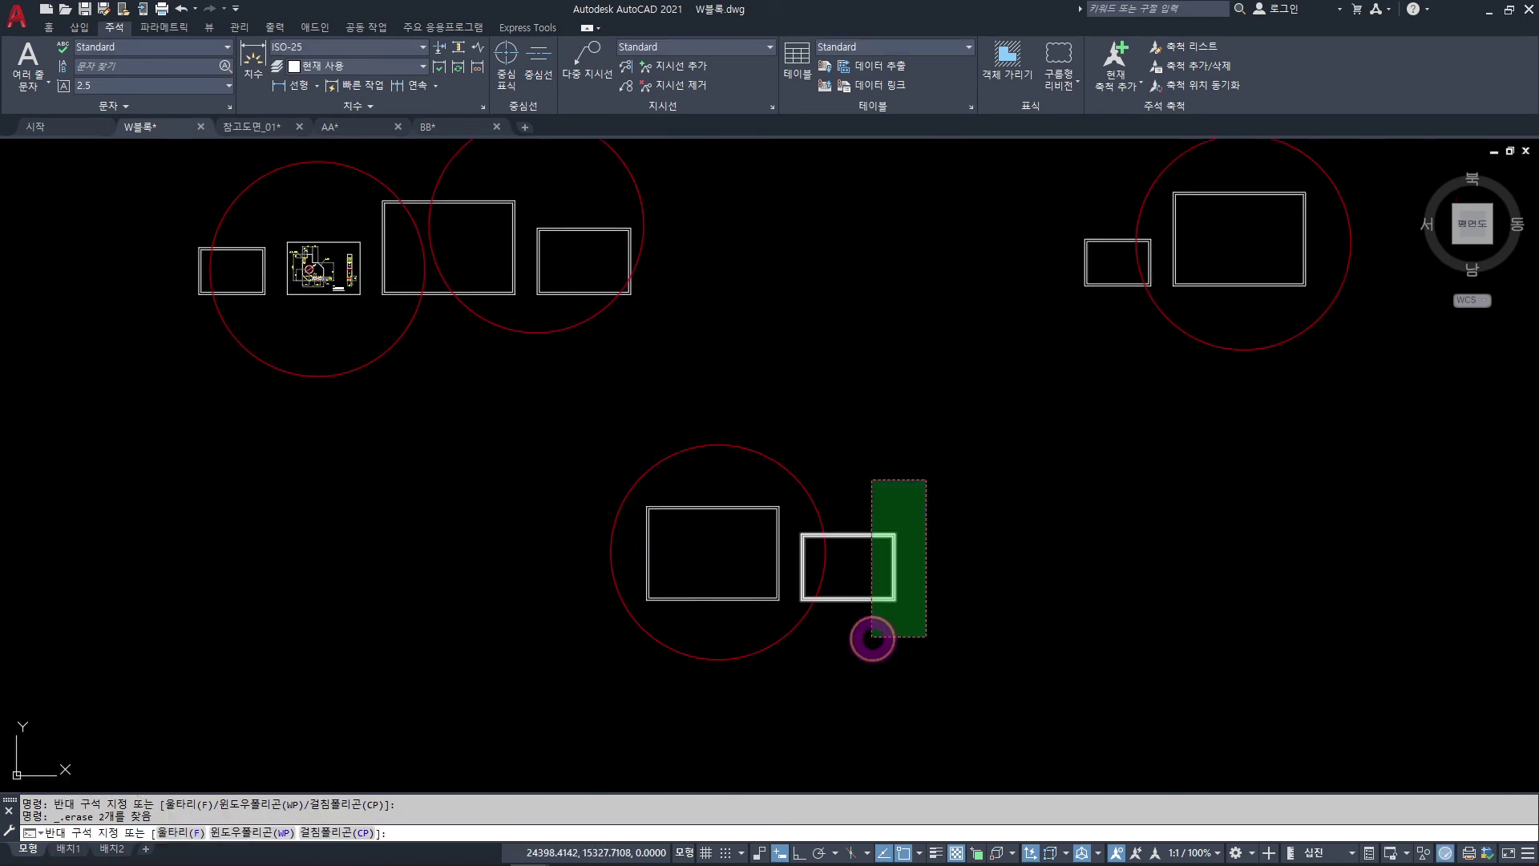
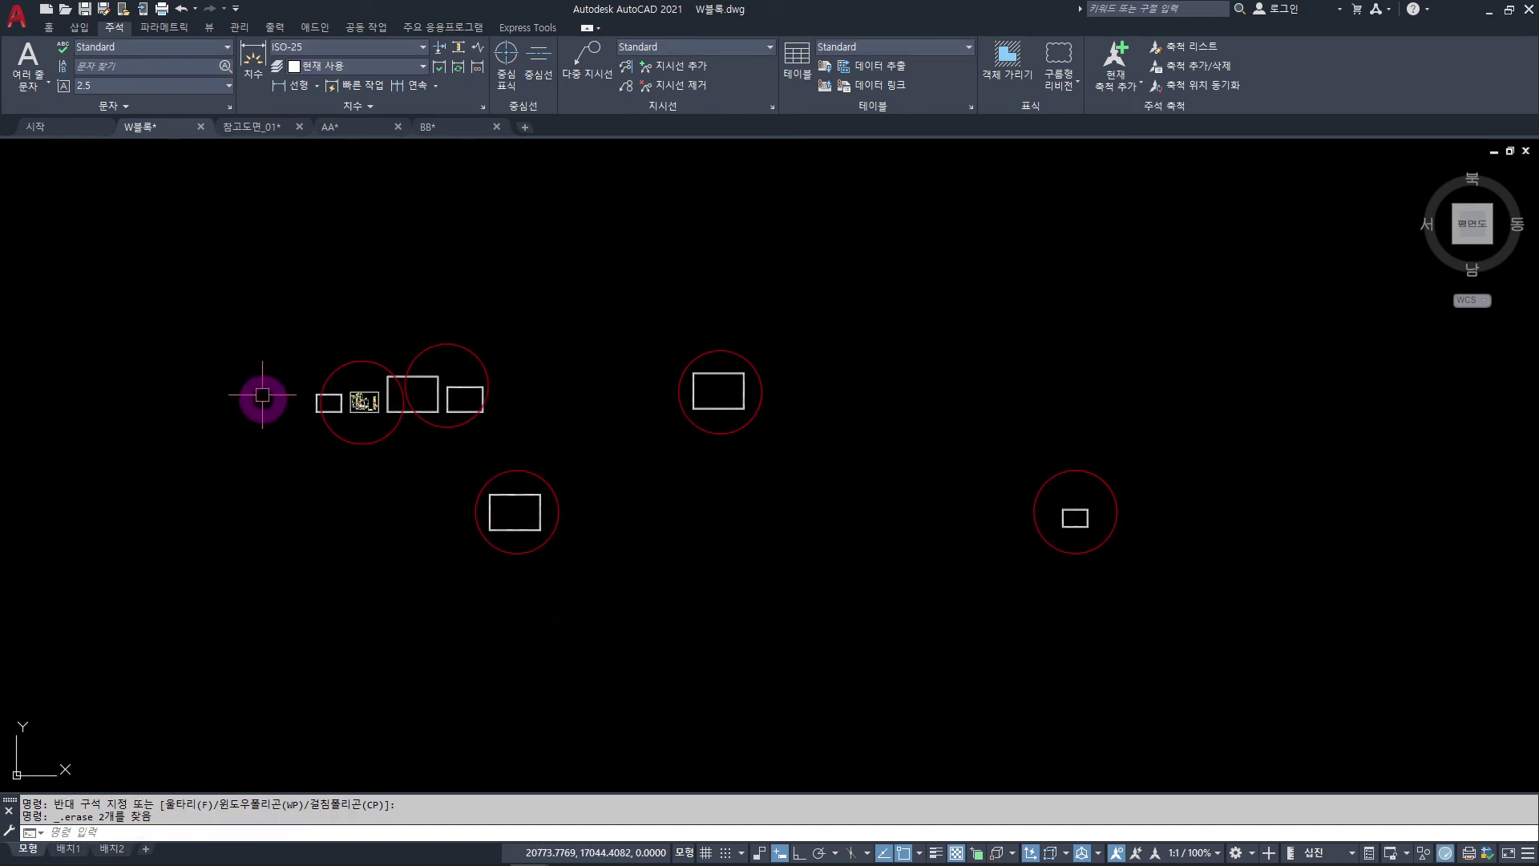
- Window-select the first group of red circles and delete them
scroll(313, 382, "up", 5)
scroll(347, 375, "up", 2)
left_click(365, 376)
left_click(343, 481)
key("Delete")
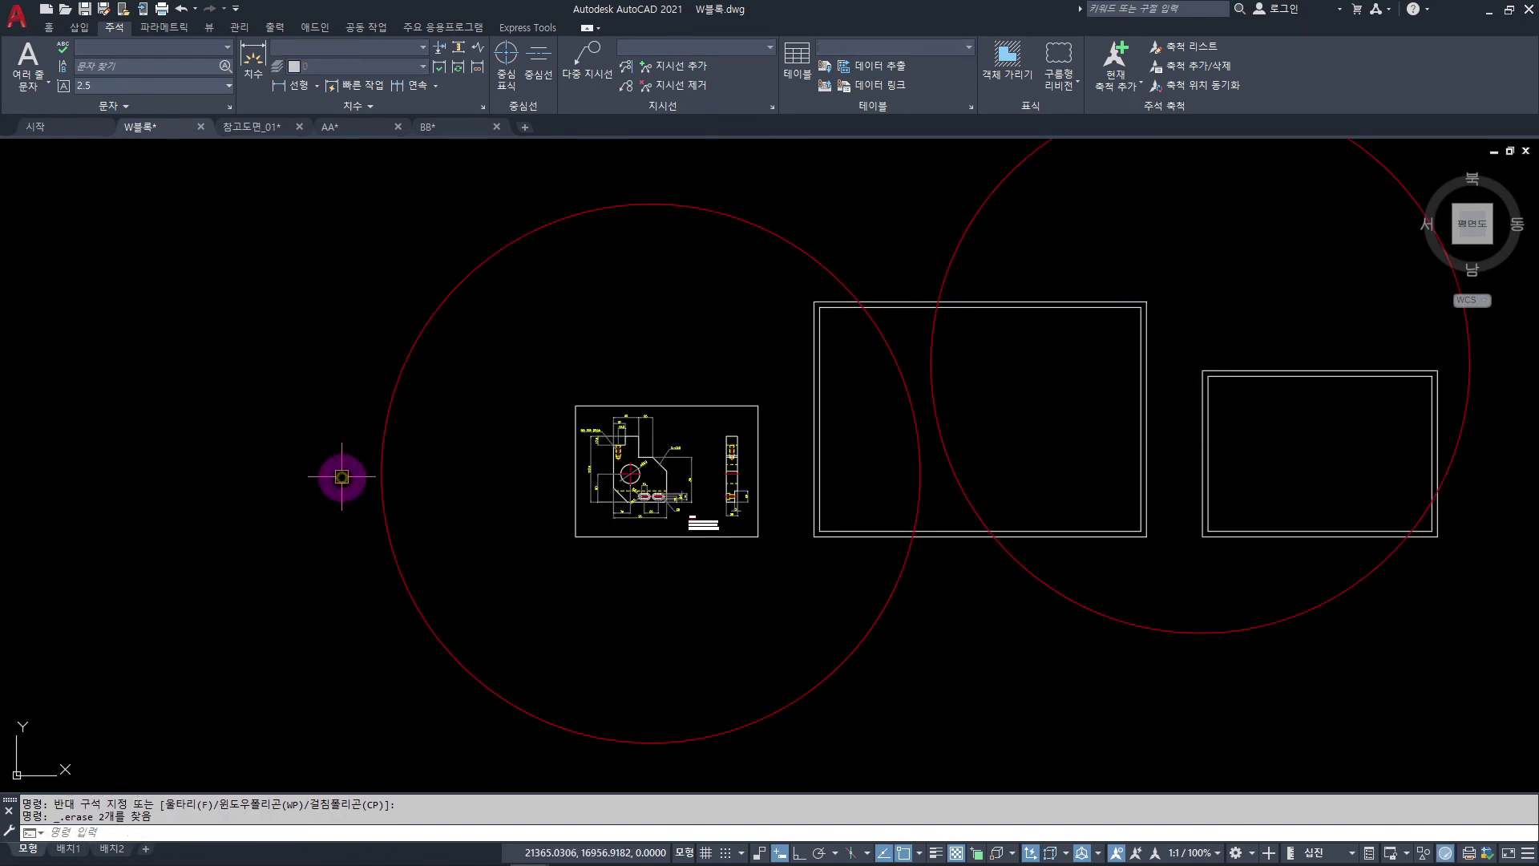
- Start moving the right circle and rectangle, then cancel the move
scroll(334, 481, "down", 4)
scroll(834, 489, "down", 3)
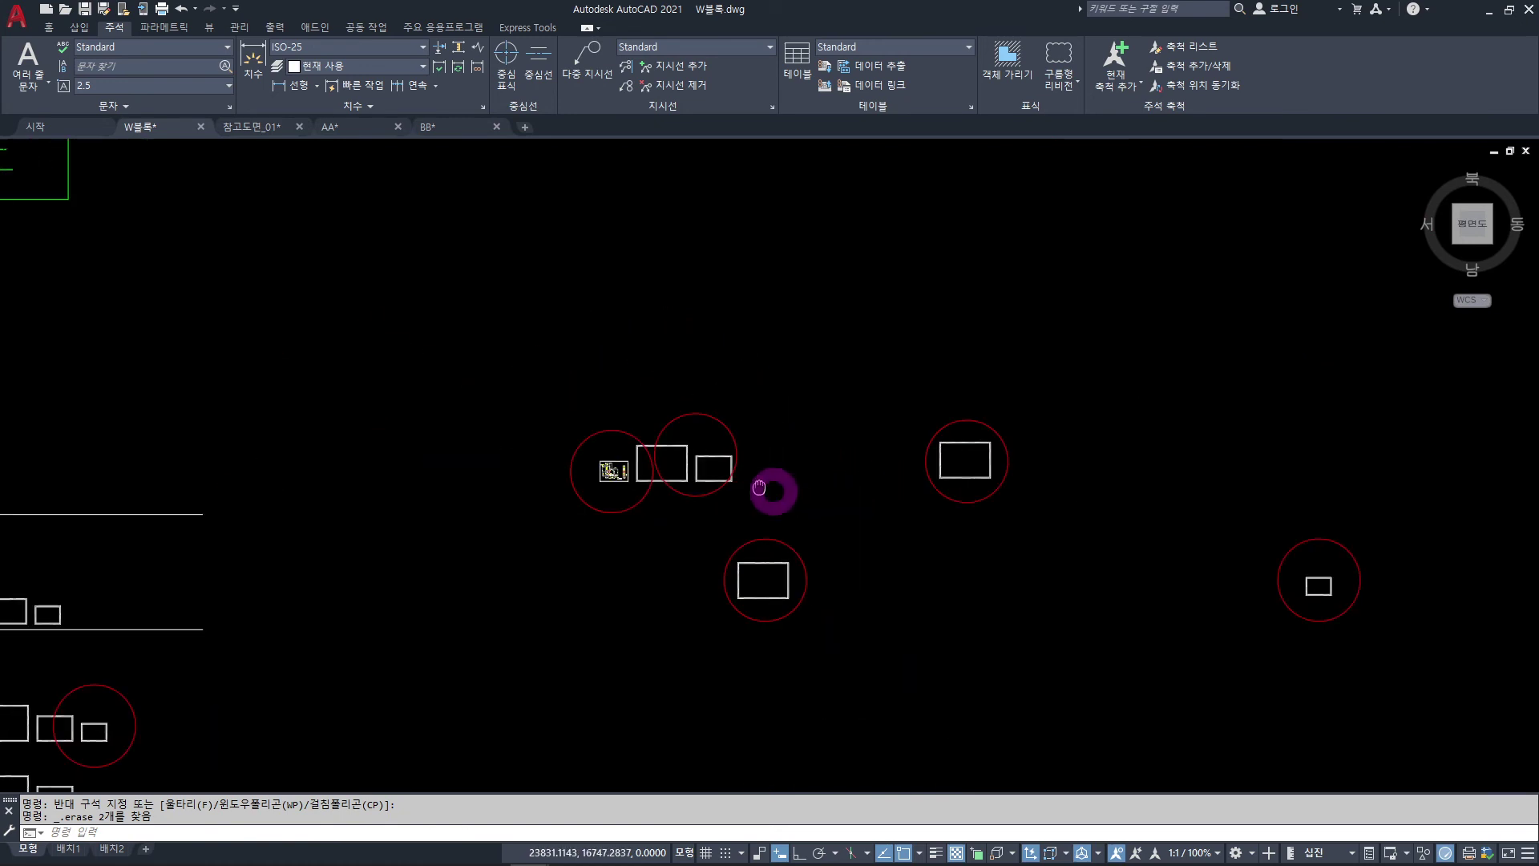
middle_click_drag(835, 497, 594, 438)
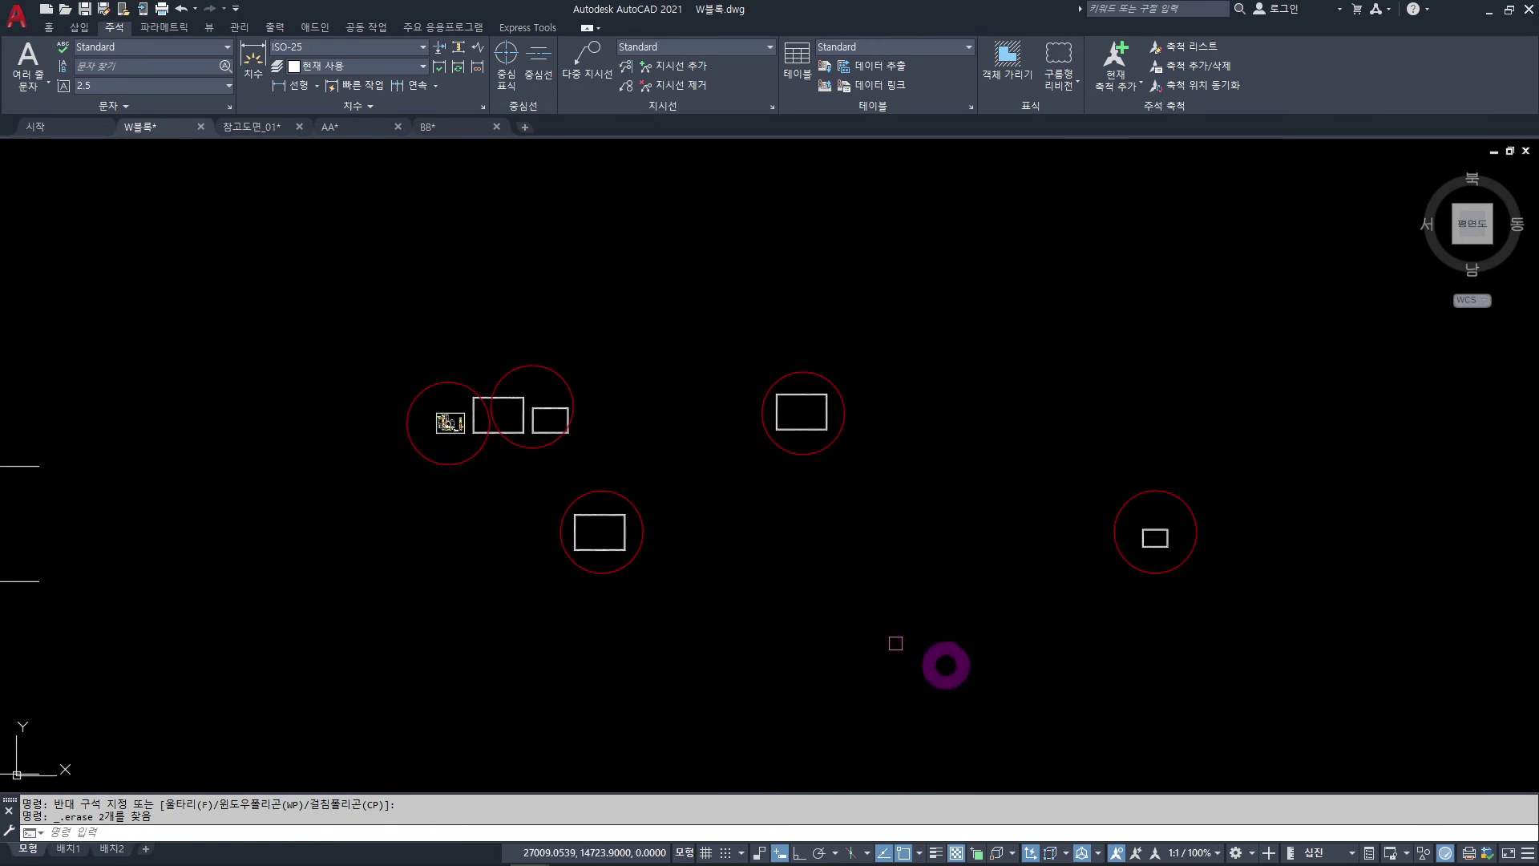
type("m")
key("Return")
left_click_drag(1294, 416, 996, 691)
key("Return")
left_click(1177, 603)
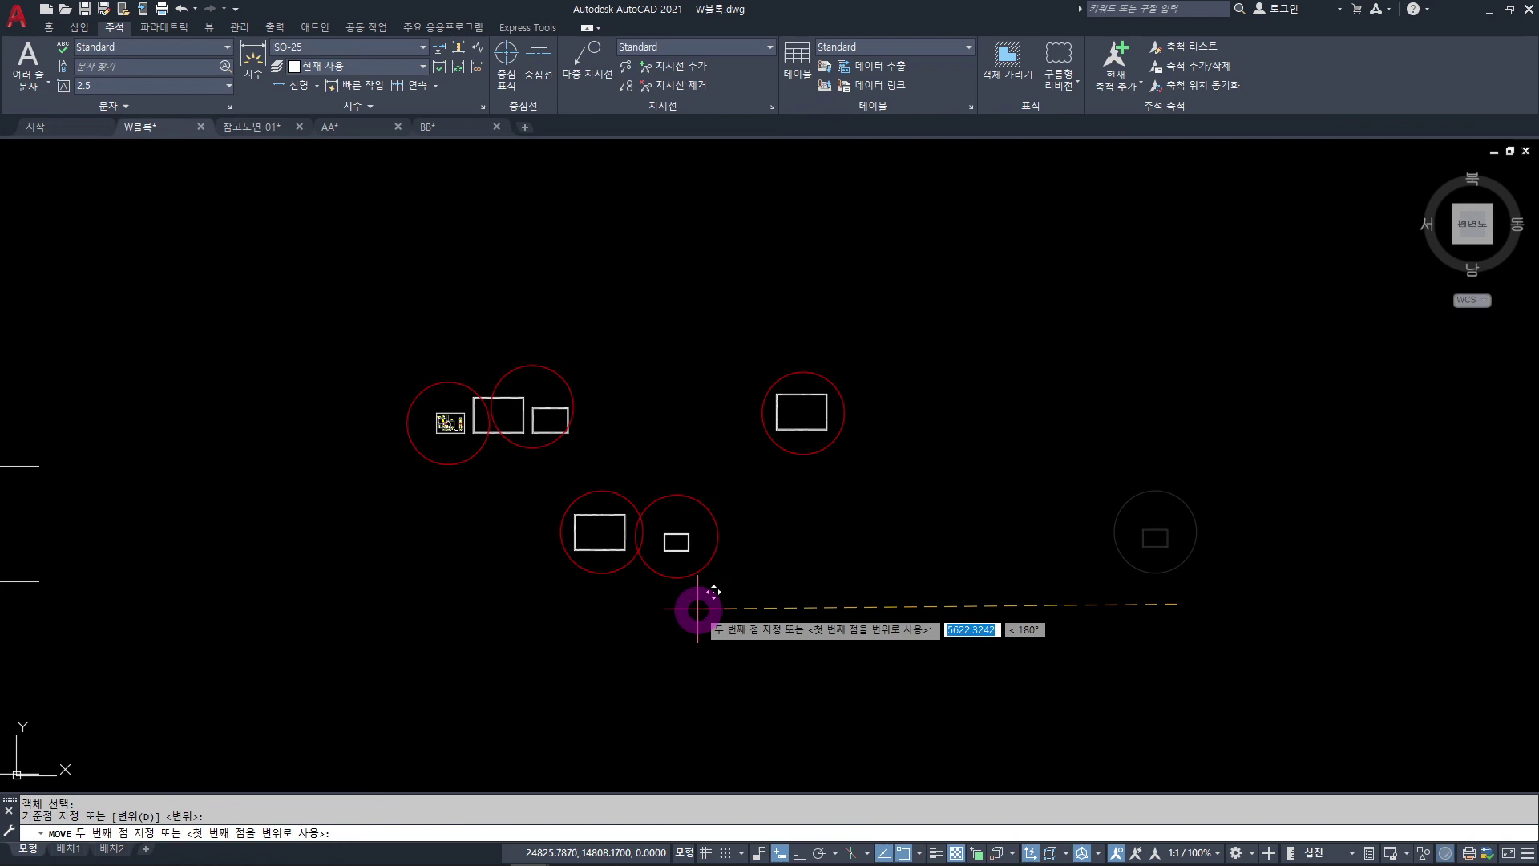
key("Escape")
- Erase the upper-right circle and the lower circles, three circles in total
scroll(771, 505, "up", 4)
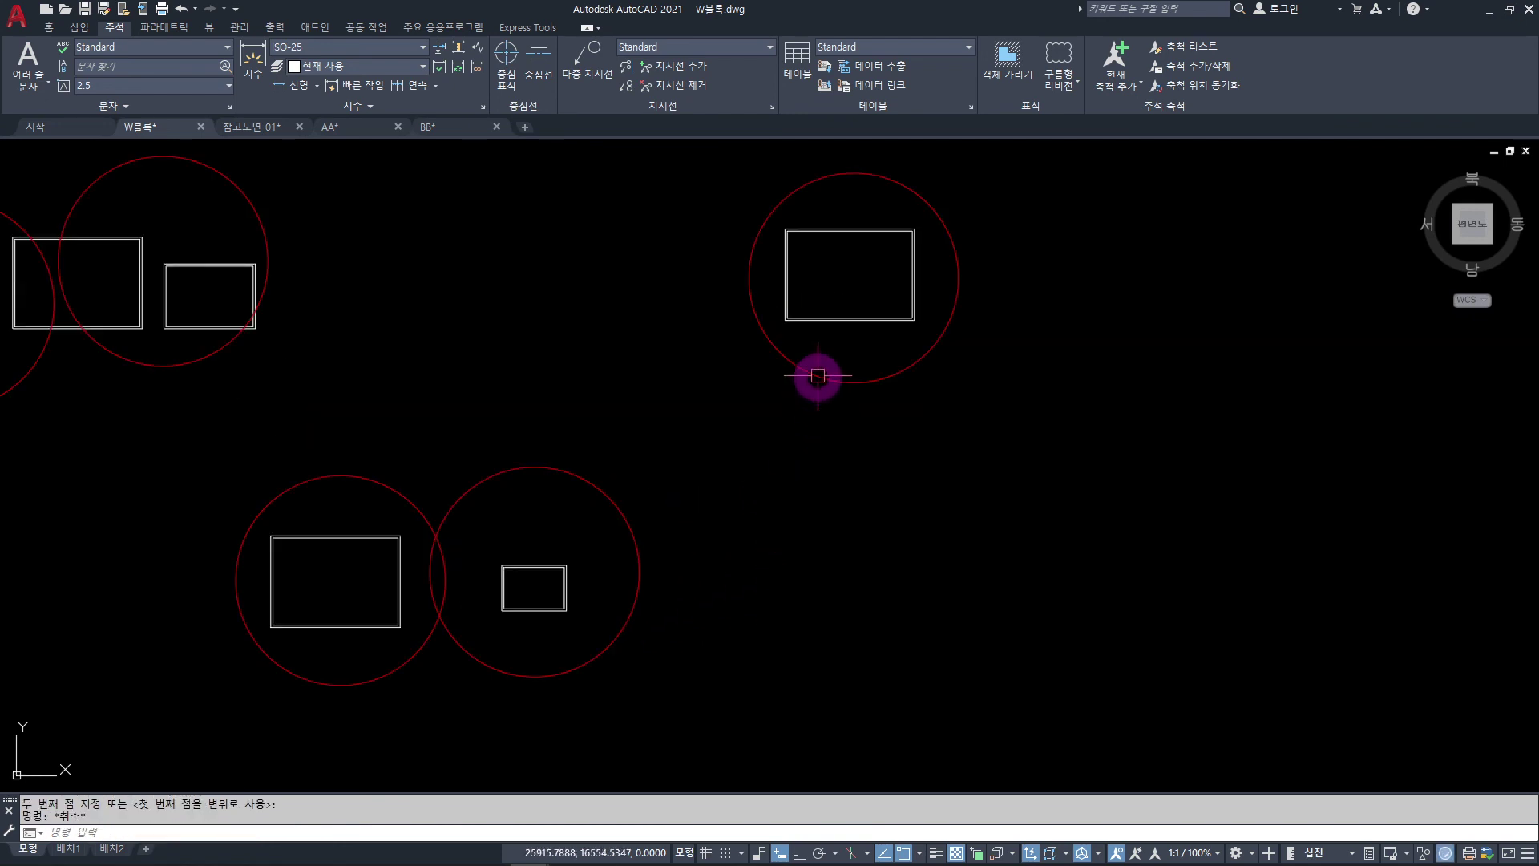
left_click(834, 350)
left_click(598, 511)
left_click(405, 436)
left_click(352, 486)
key("Delete")
- Window-select the last two remaining red circles
middle_click_drag(351, 486, 869, 653)
left_click(805, 365)
left_click(568, 371)
left_click(489, 429)
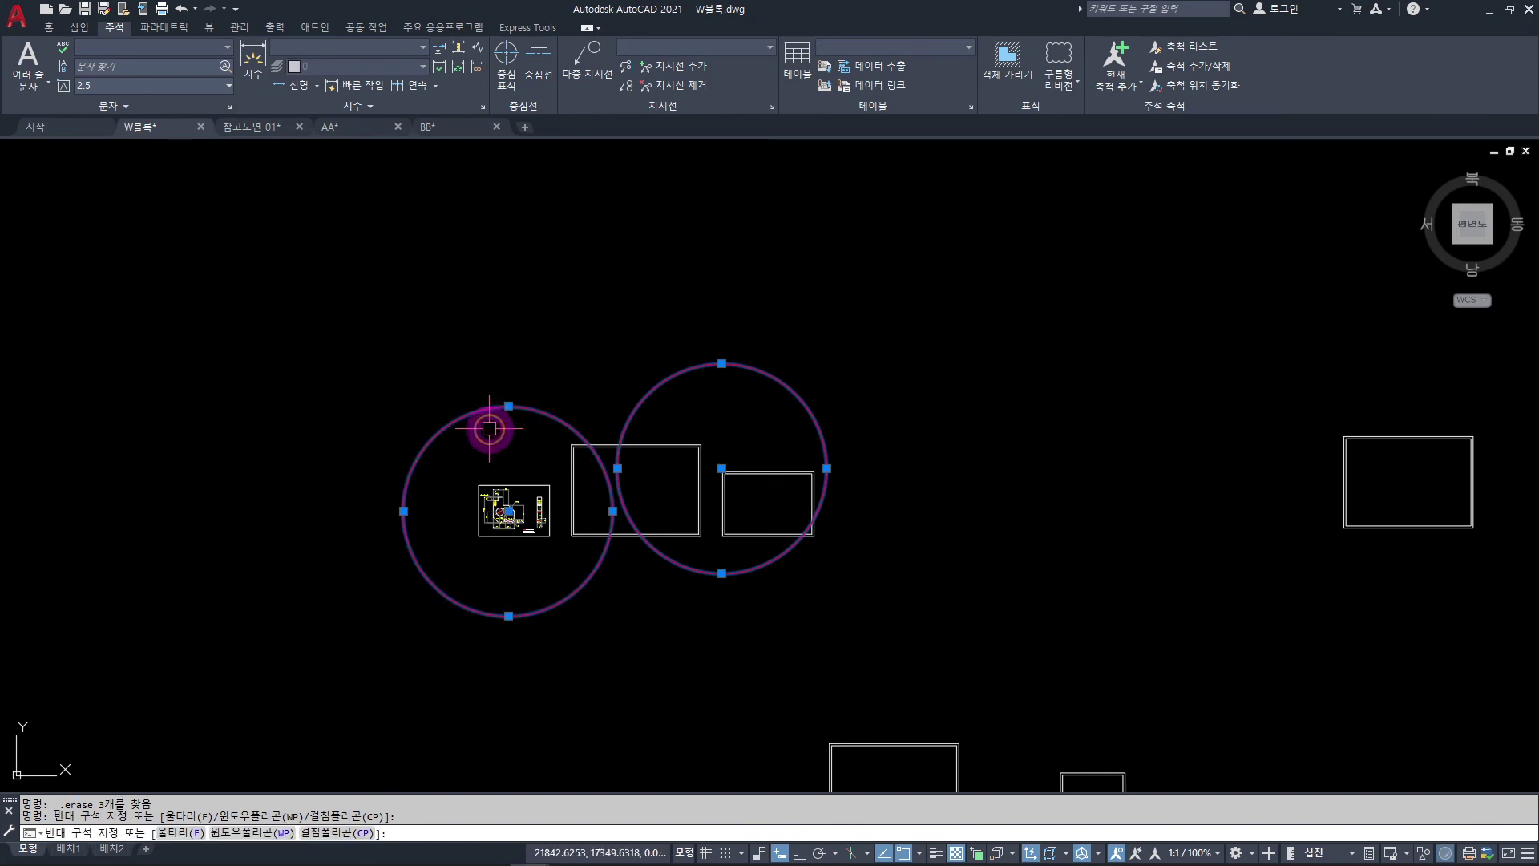
- Erase the last two circles and move the far-right rectangle to the upper row's end
key("Delete")
mouse_move(1186, 618)
middle_mouse_down()
mouse_move(1127, 557)
mouse_move(1016, 507)
middle_mouse_up()
type("M")
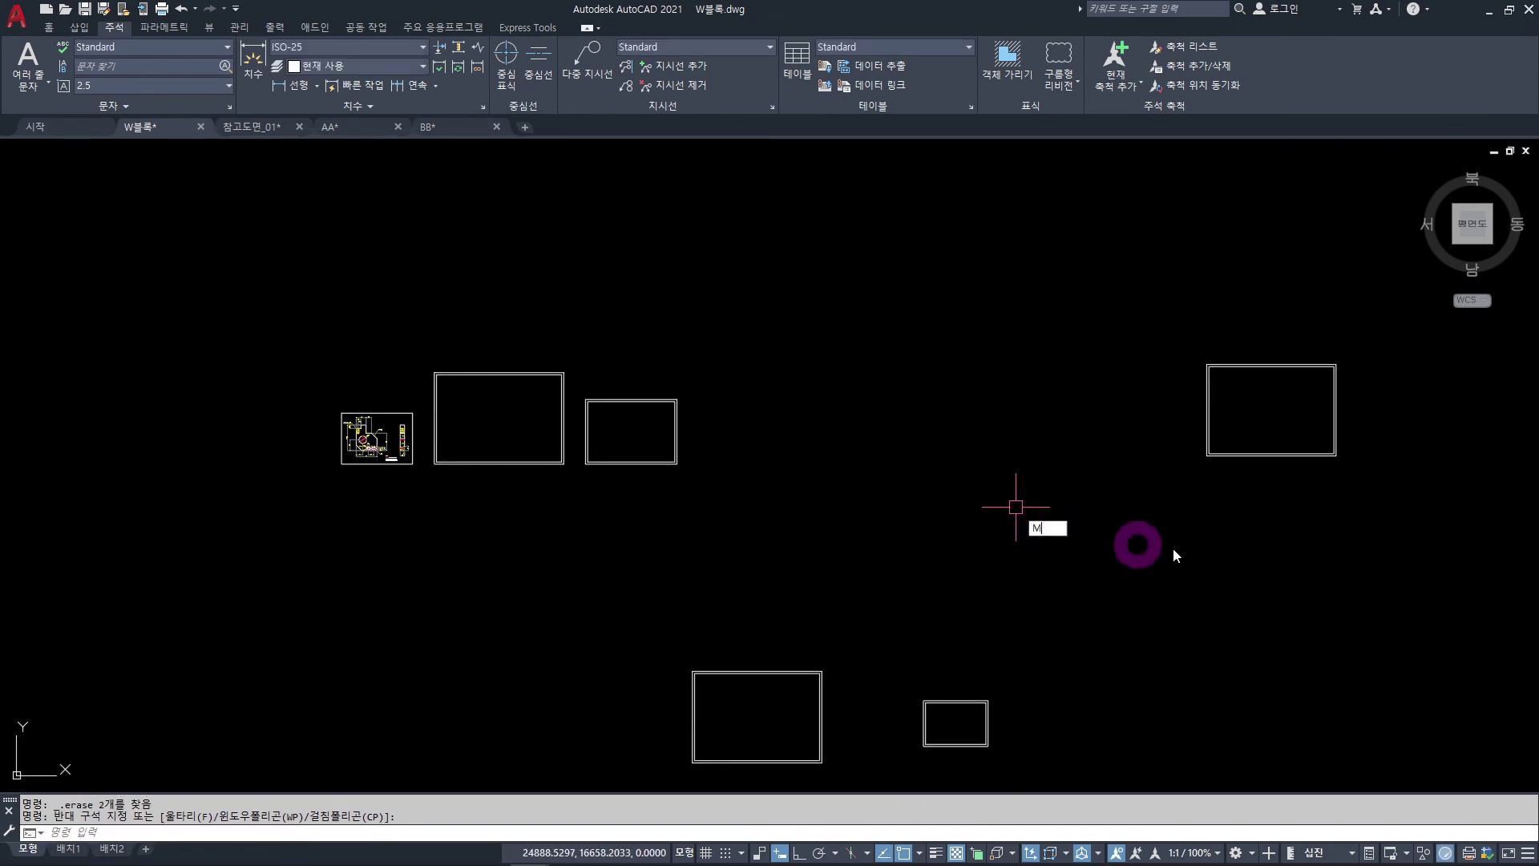
key("Return")
left_click(1378, 326)
left_click(1192, 515)
key("Return")
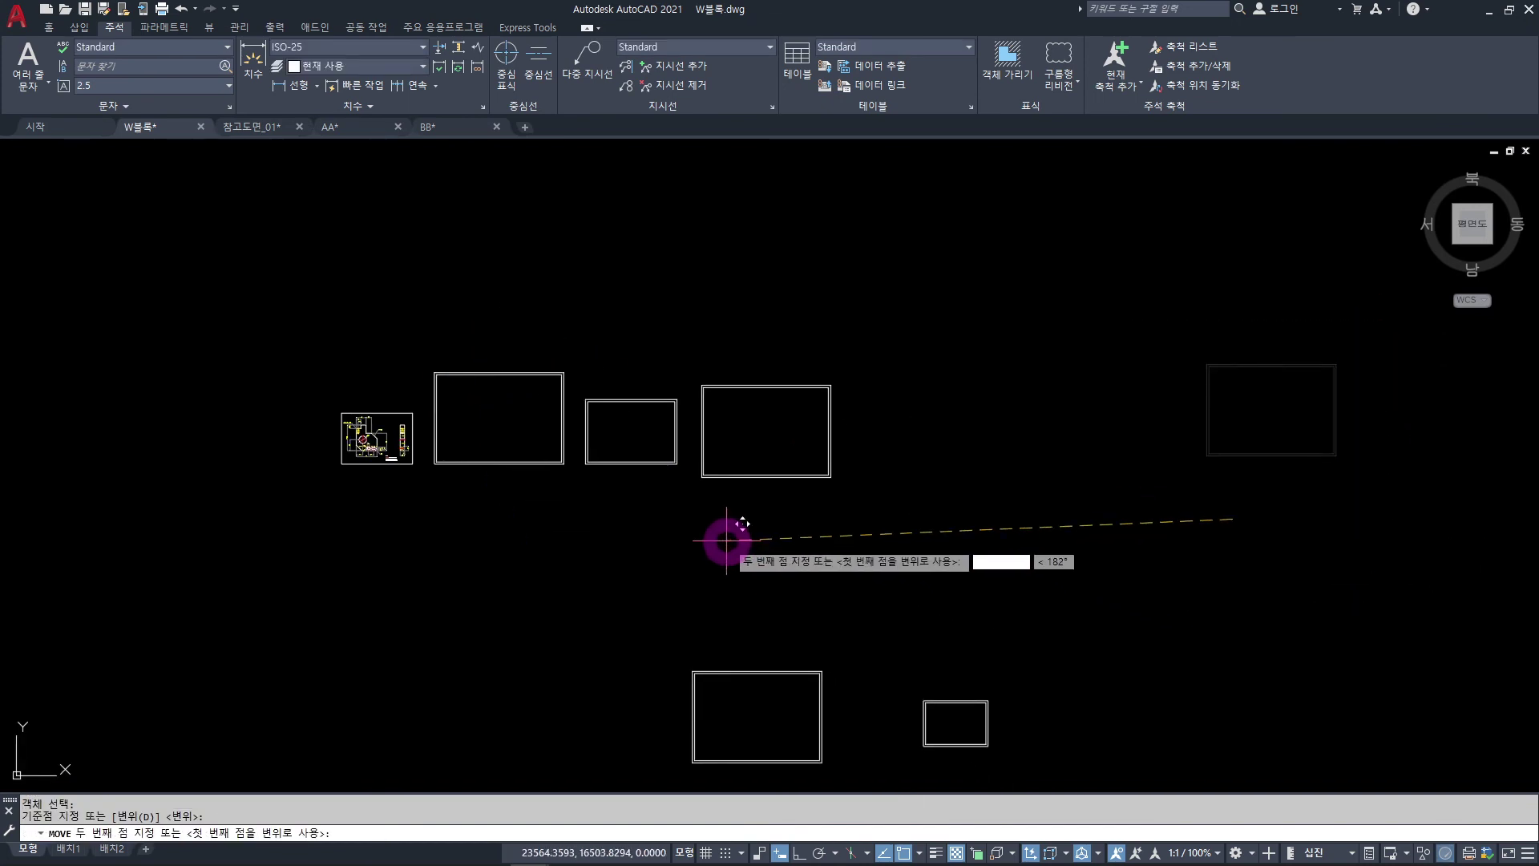
left_click(716, 531)
middle_click_drag(706, 545, 763, 457)
key("Escape")
key("Escape")
- Select the two lower rectangles and begin moving them, then cancel
left_click(953, 477)
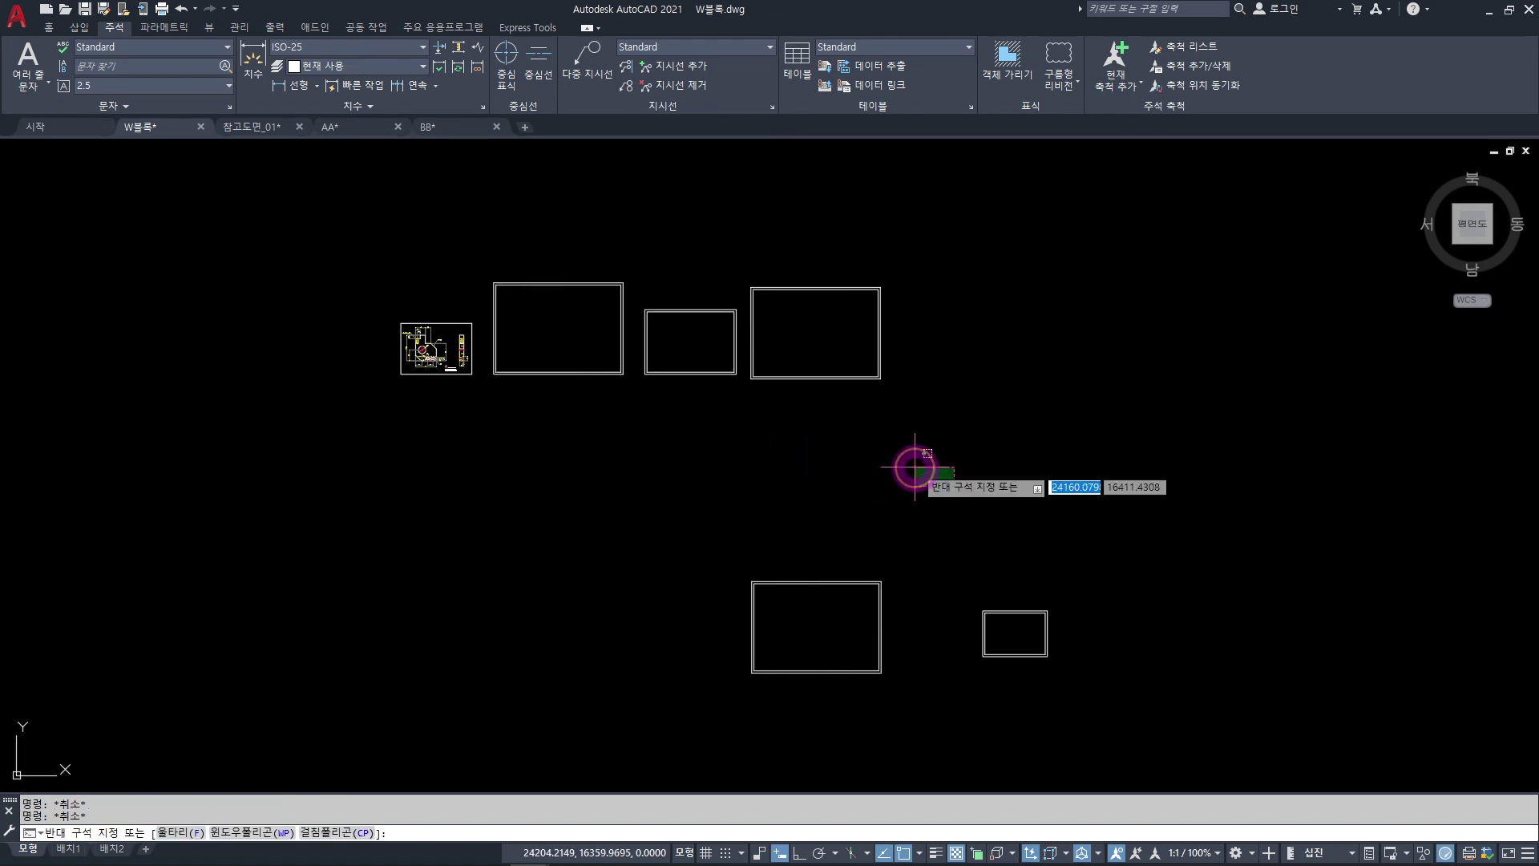
left_click(1111, 517)
left_click(888, 752)
type("m")
key("Return")
left_click(789, 718)
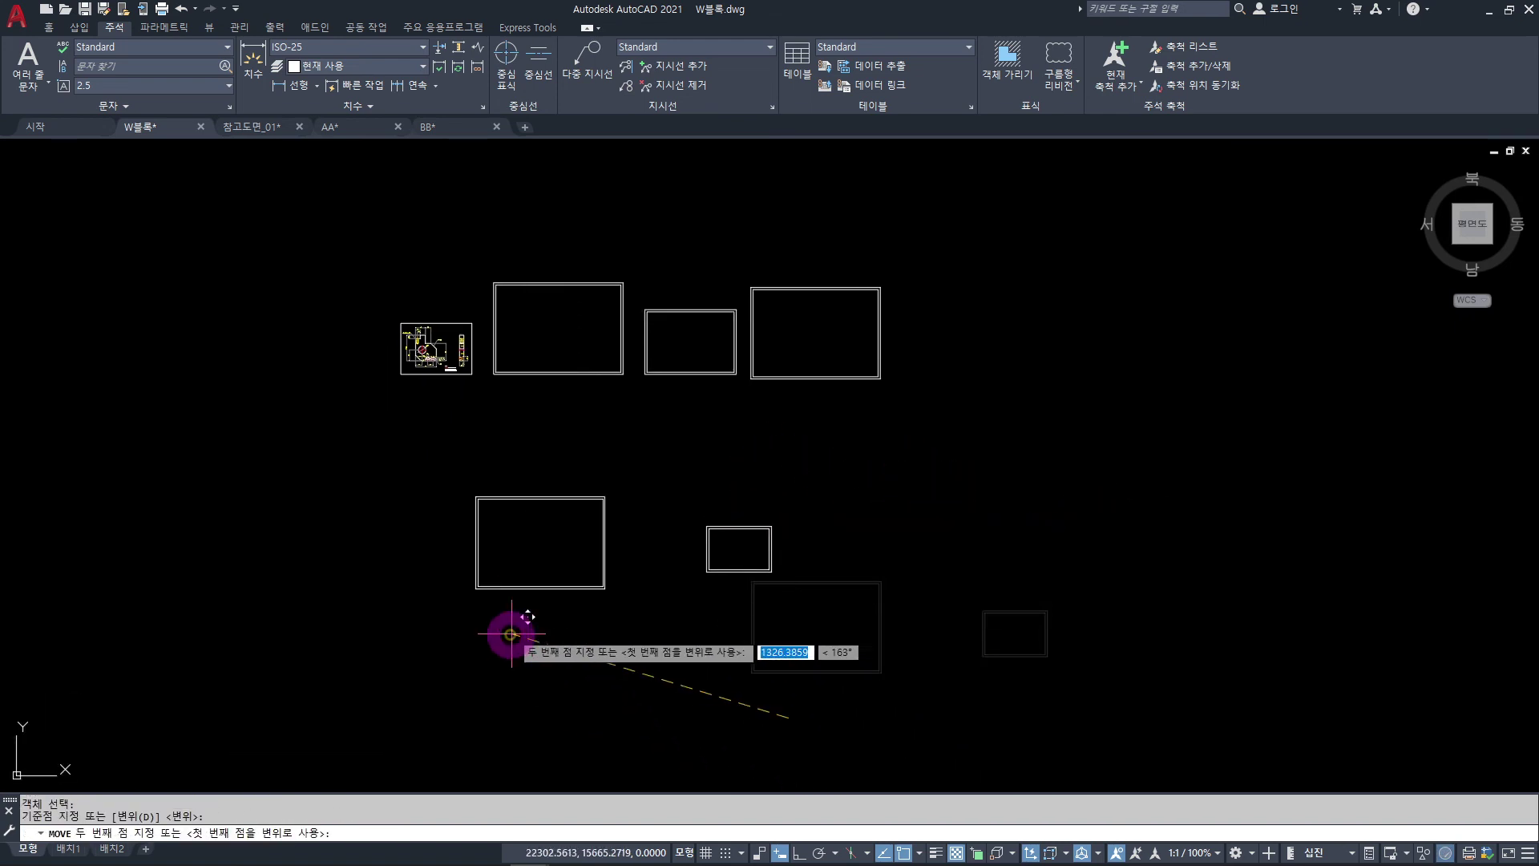
key("Escape")
- Move the small rectangle beside the lower large rectangle
left_click(650, 603)
left_click(705, 599)
type("m")
key("Return")
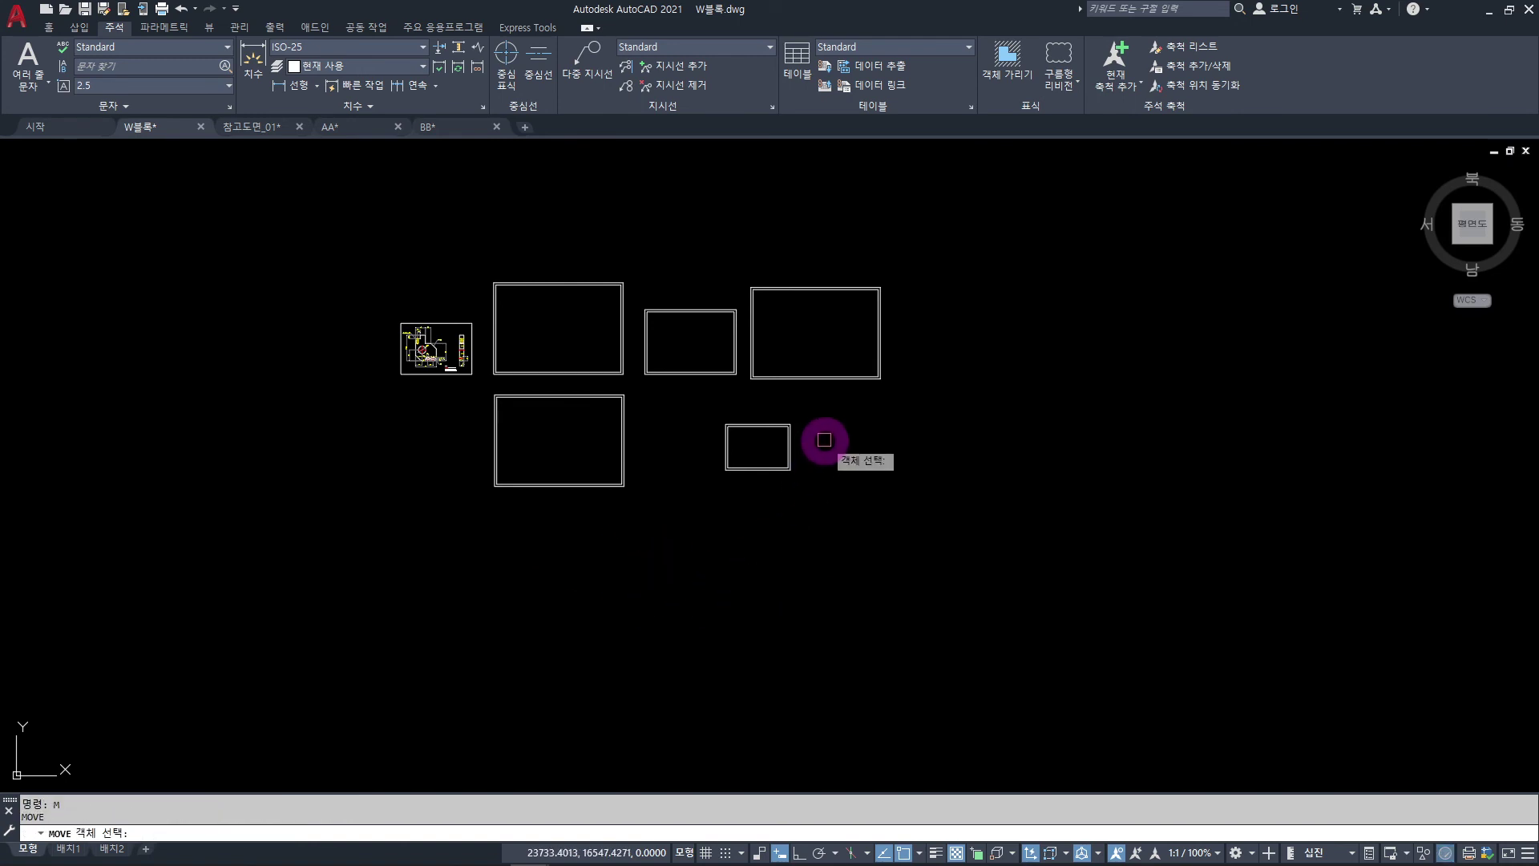
scroll(822, 421, "up", 4)
left_click(811, 368)
left_click(537, 567)
key("Return")
left_click(642, 558)
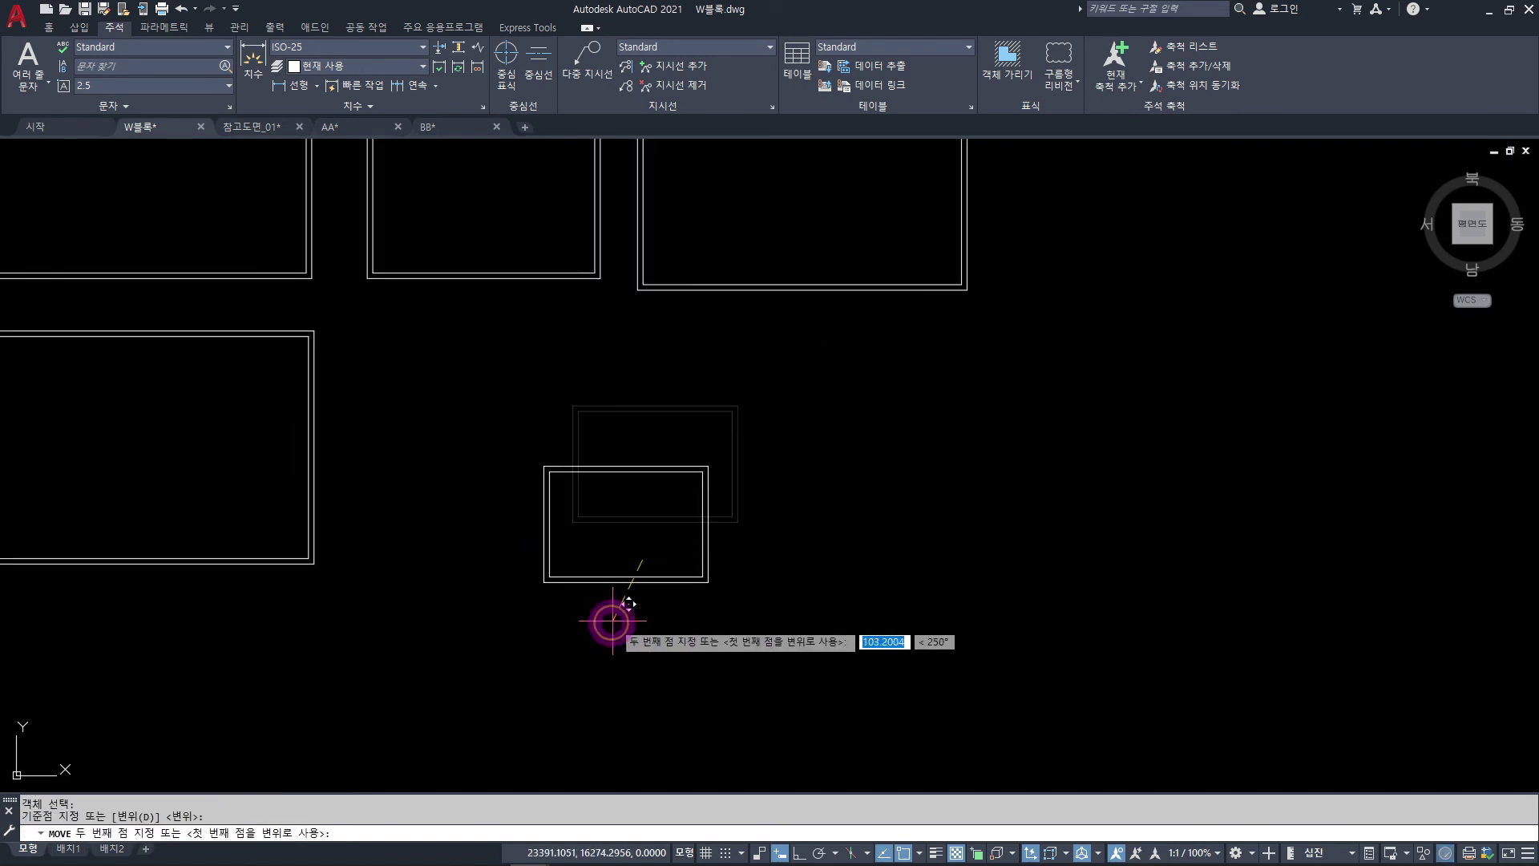
left_click(413, 599)
- Window-select all frames and the drawing sheet, then launch WBLOCK on the 129 objects
scroll(516, 619, "down", 3)
mouse_move(516, 619)
middle_mouse_down()
mouse_move(752, 615)
mouse_move(955, 550)
mouse_move(824, 583)
middle_mouse_up()
scroll(749, 641, "down", 6)
scroll(801, 491, "up", 5)
scroll(801, 491, "up", 2)
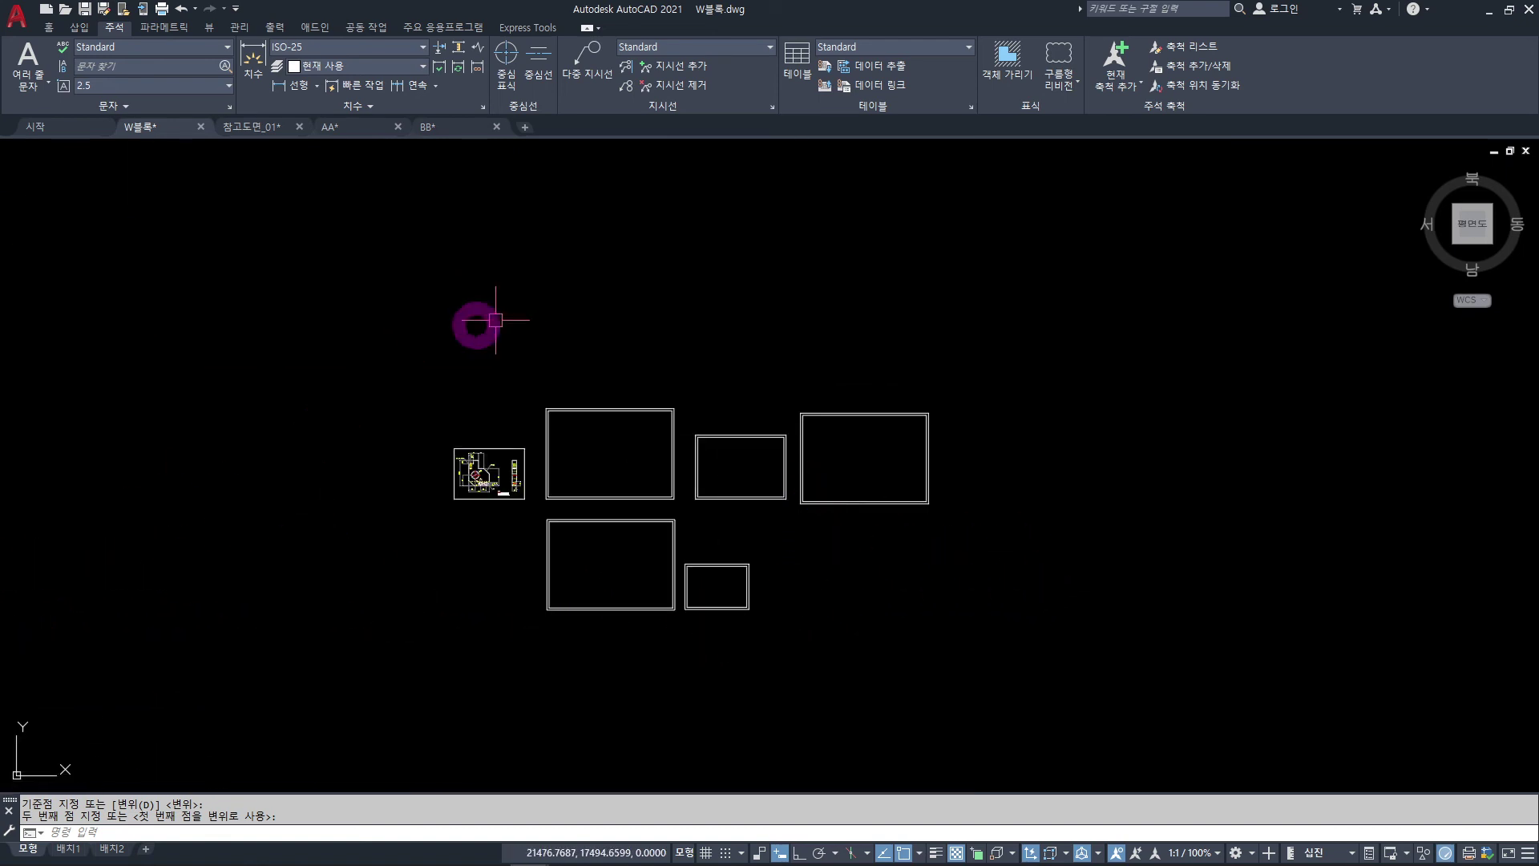
left_click(945, 672)
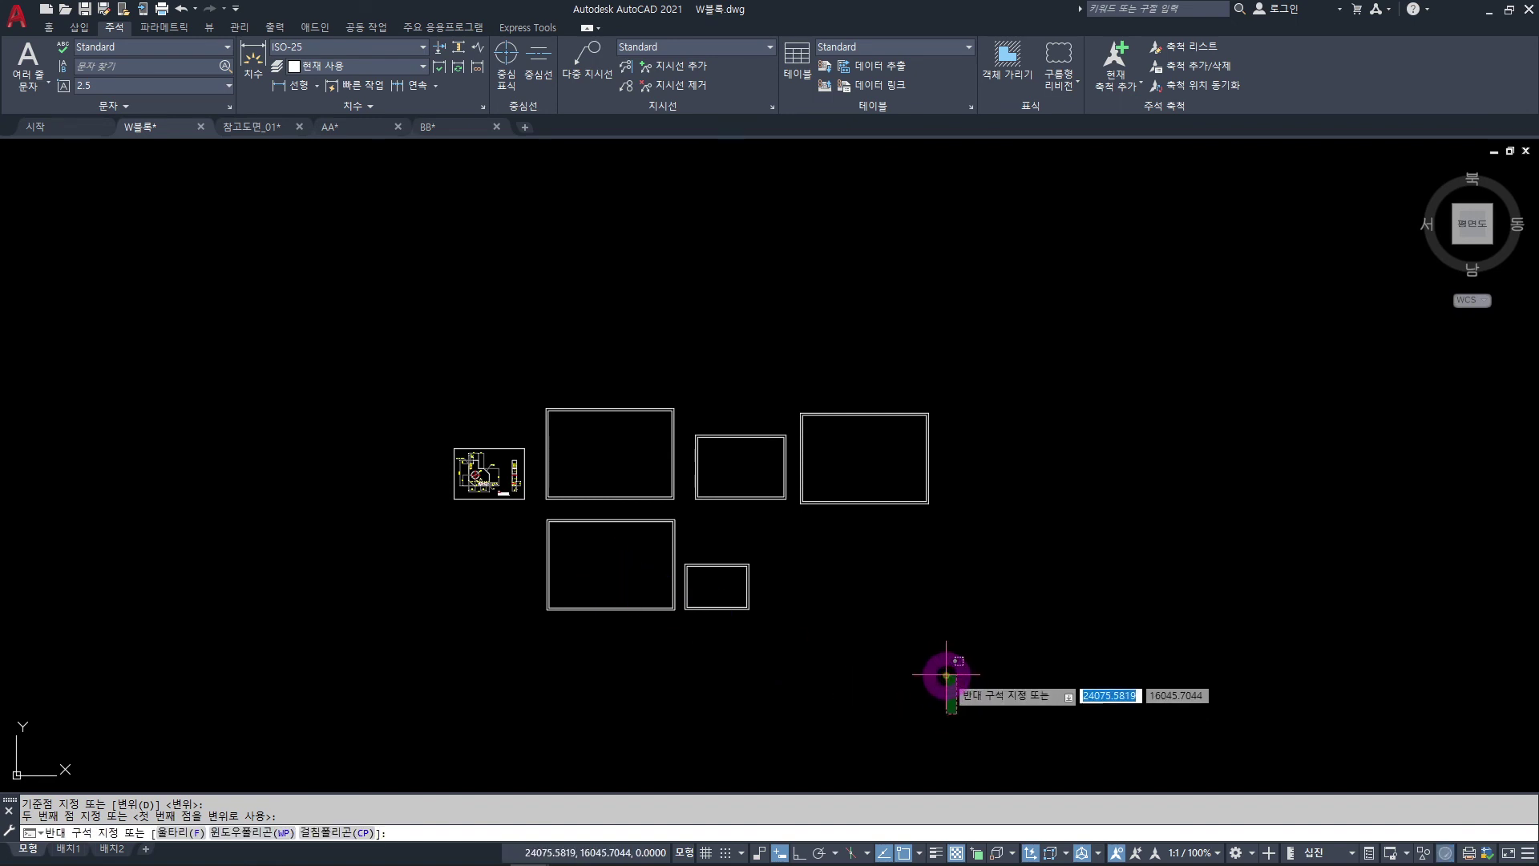
left_click(401, 327)
left_click(1137, 699)
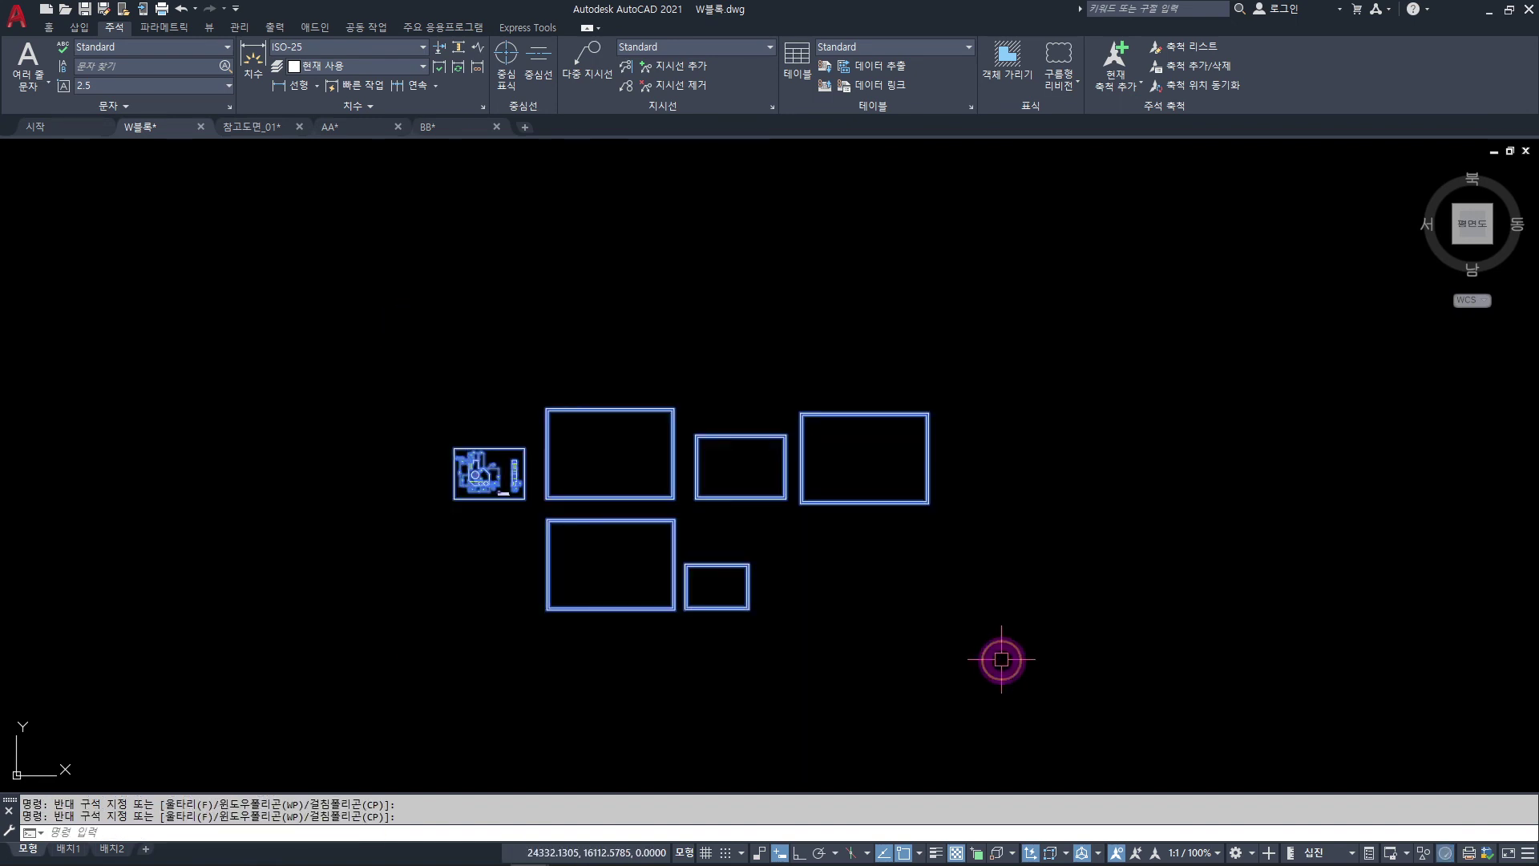
type("WB")
key("Return")
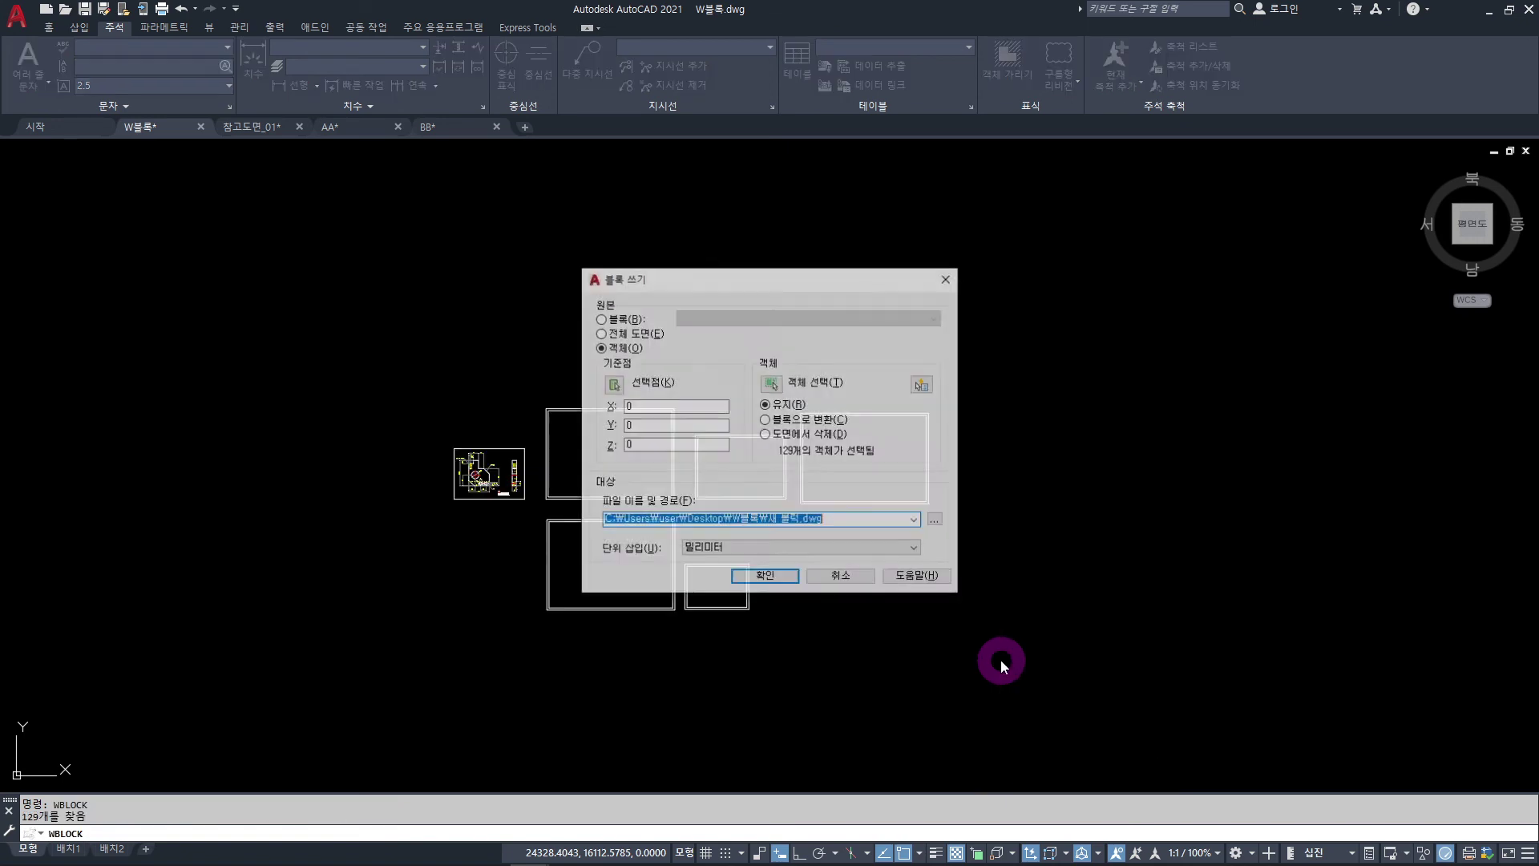
- Write the block out as CC.dwg with insertion units set to Millimeters
left_click(938, 522)
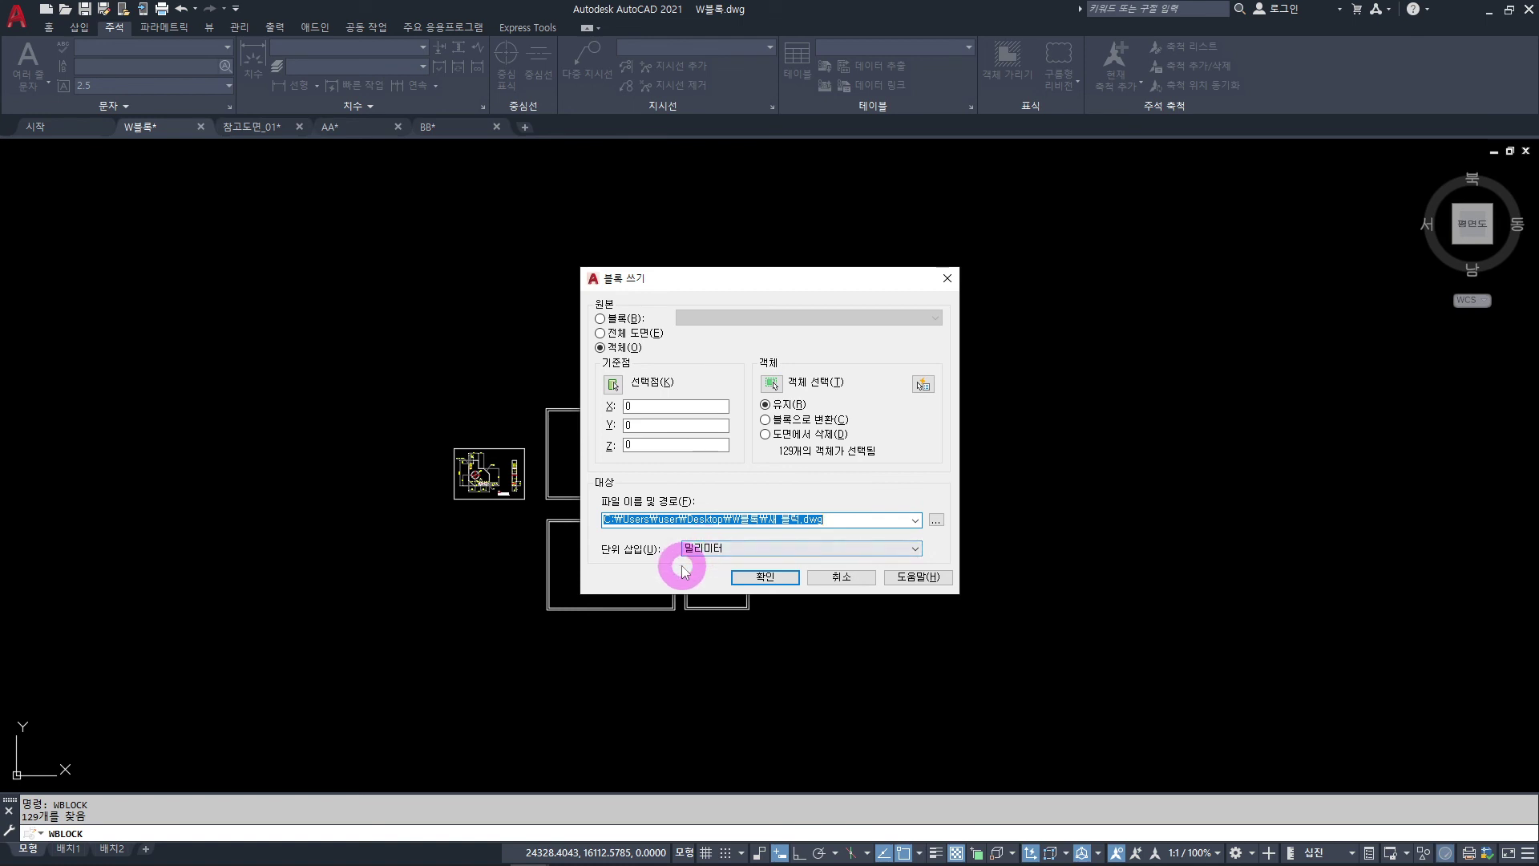
left_click(696, 554)
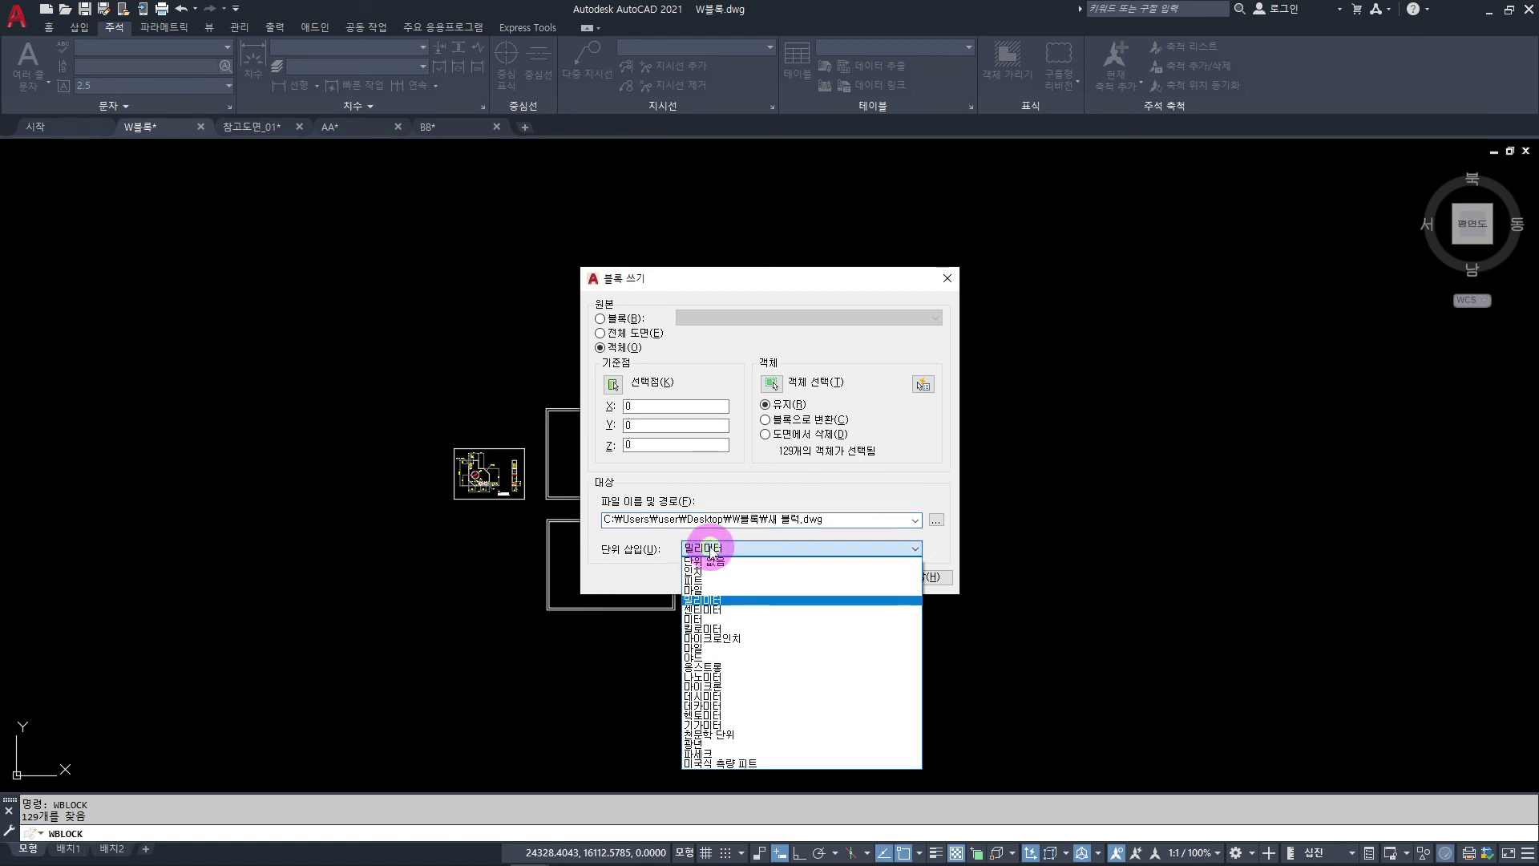
left_click(699, 563)
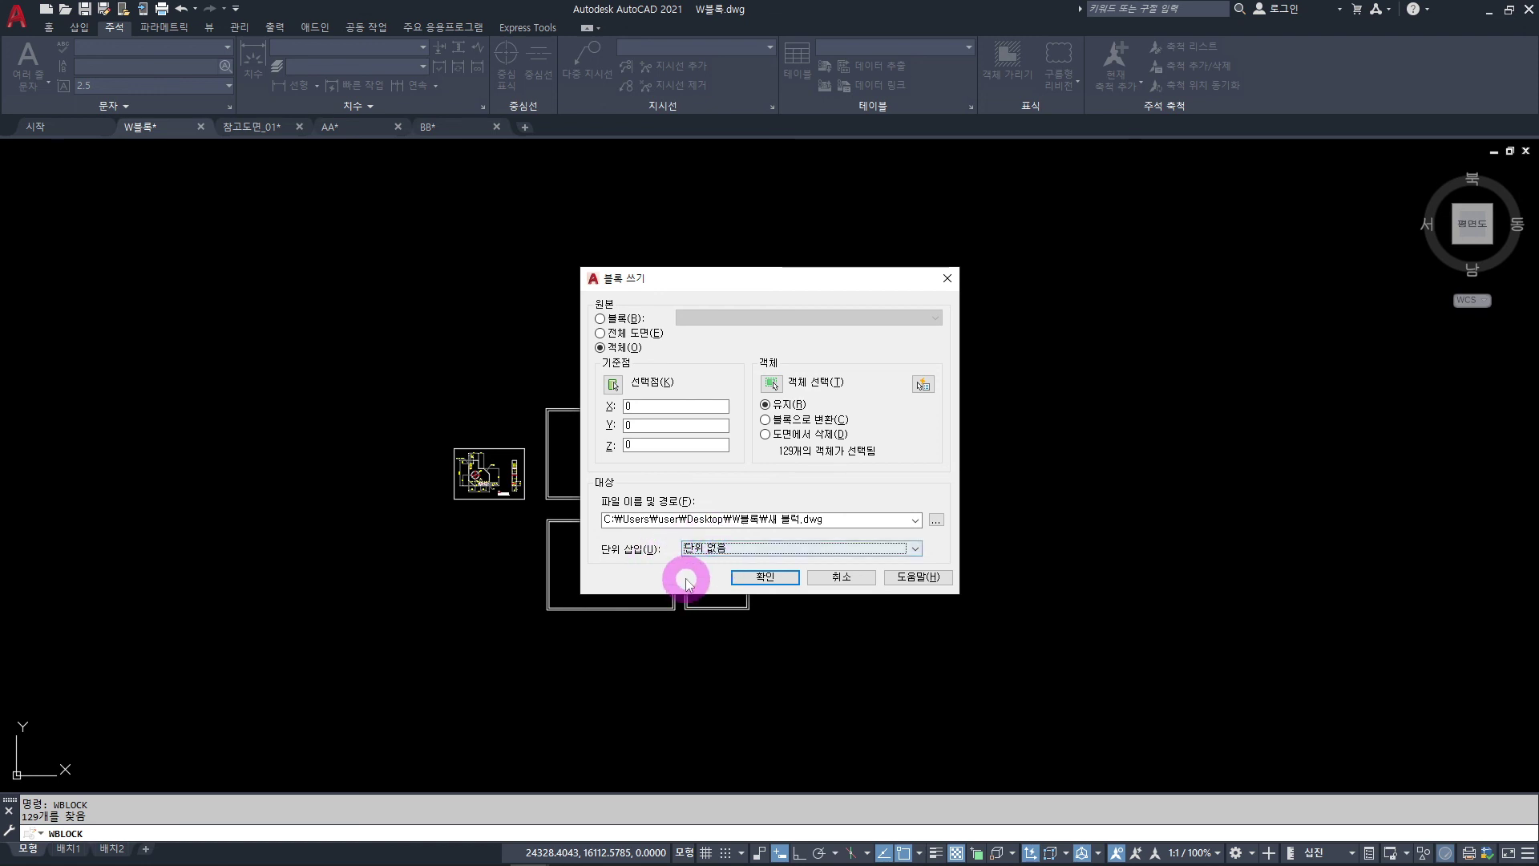
left_click(698, 550)
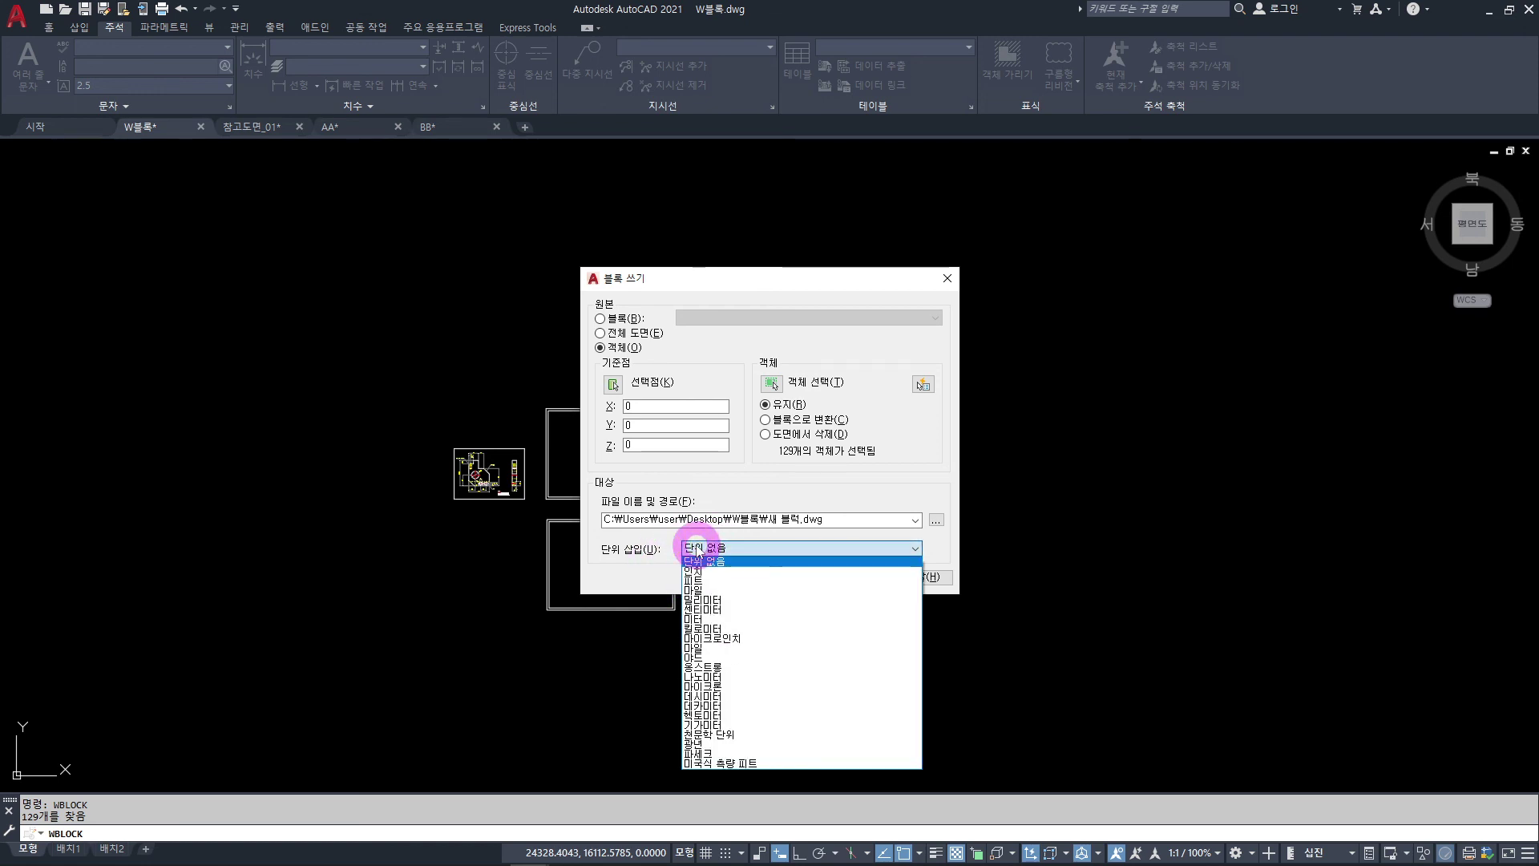
left_click(707, 599)
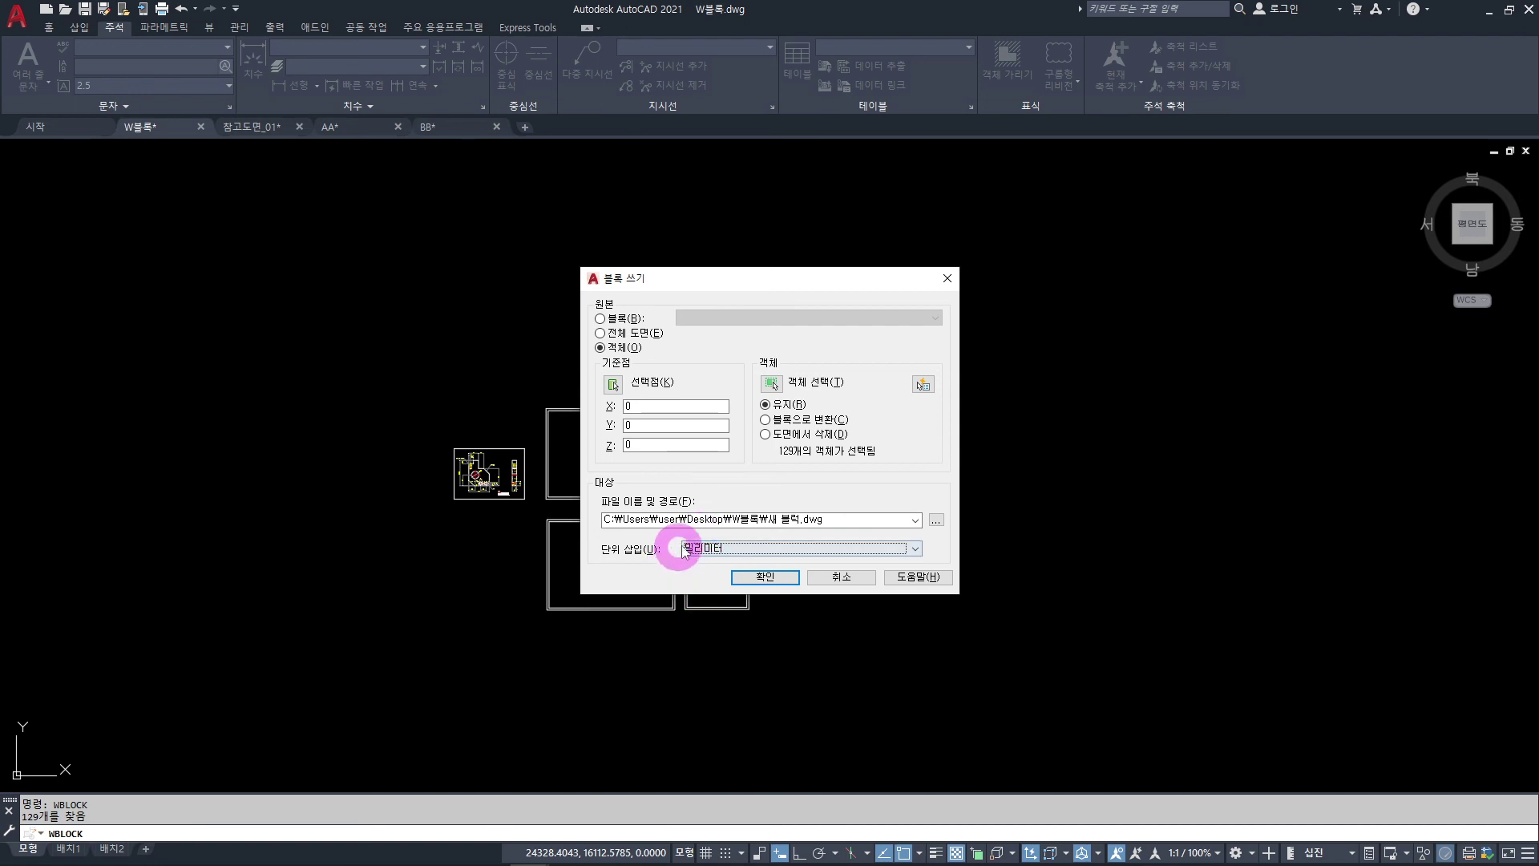
left_click(776, 521)
type("CC")
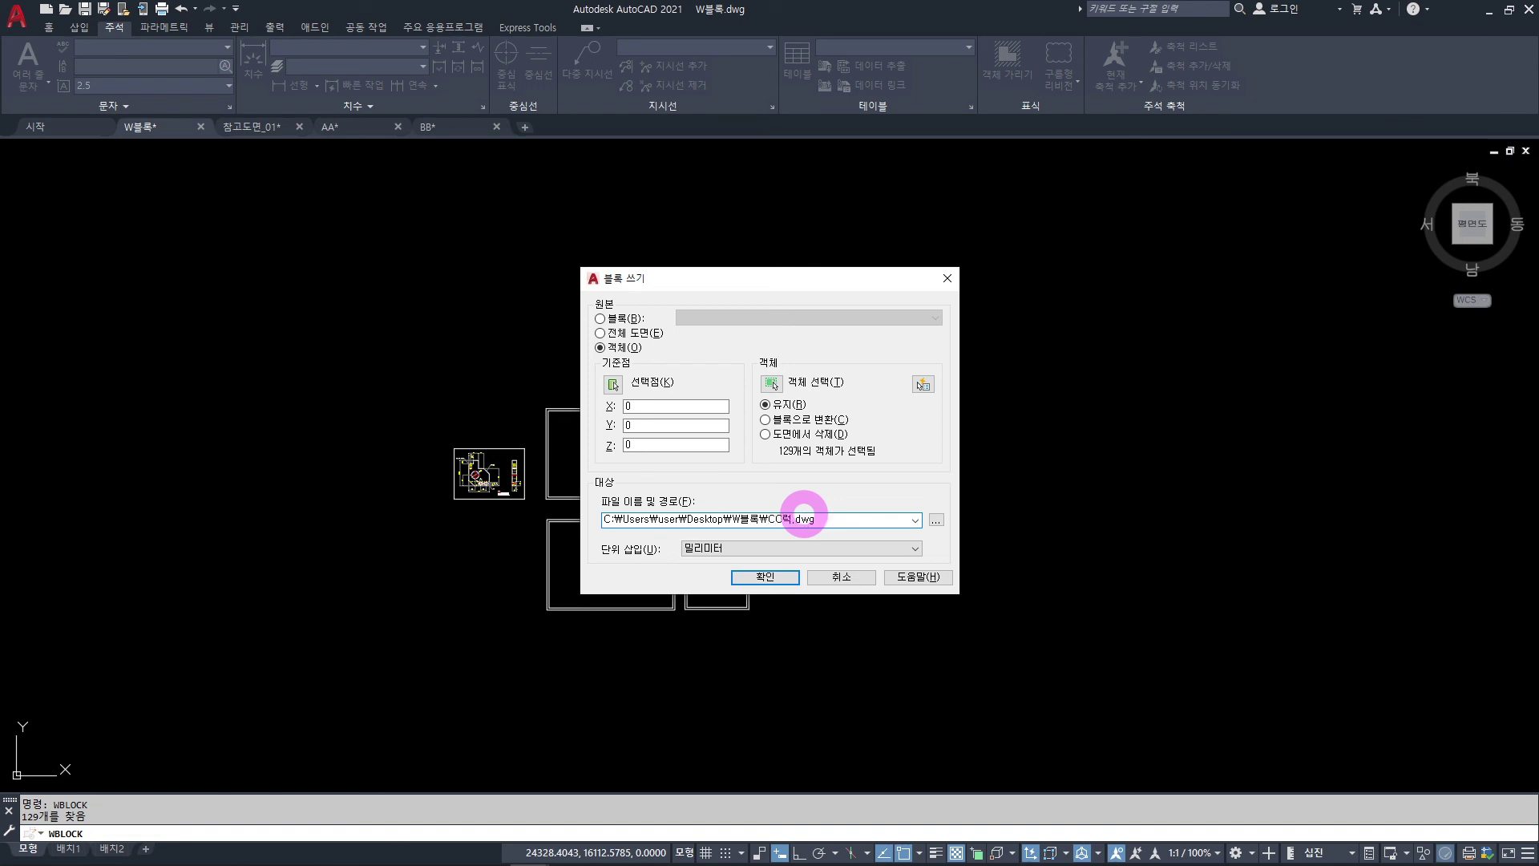
left_click(779, 578)
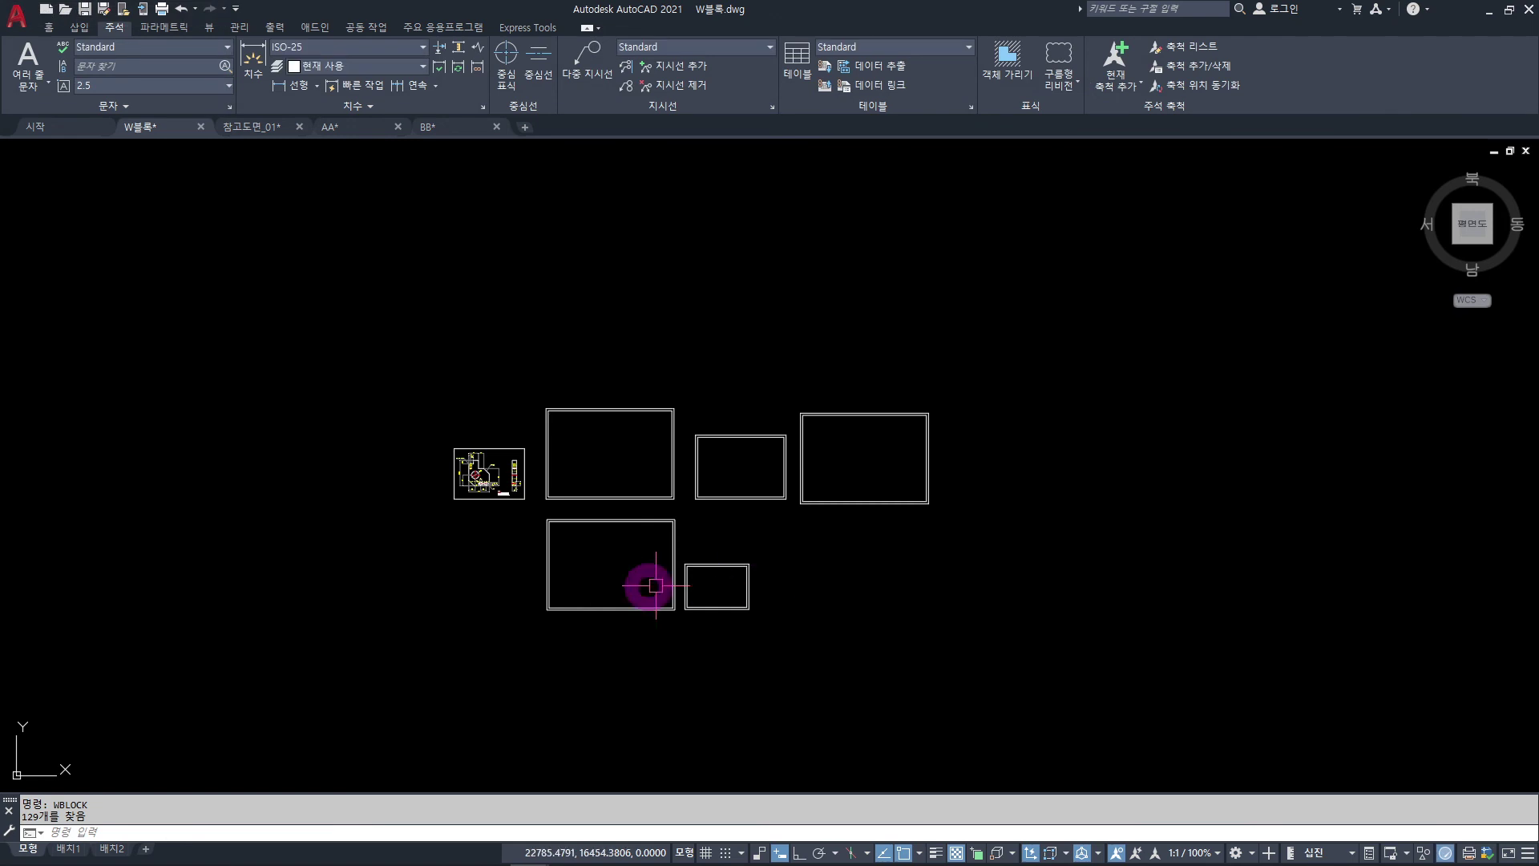
- Drag CC.dwg from the W블록 folder onto AutoCAD to open it in a new tab
left_click_drag(197, 391, 372, 194)
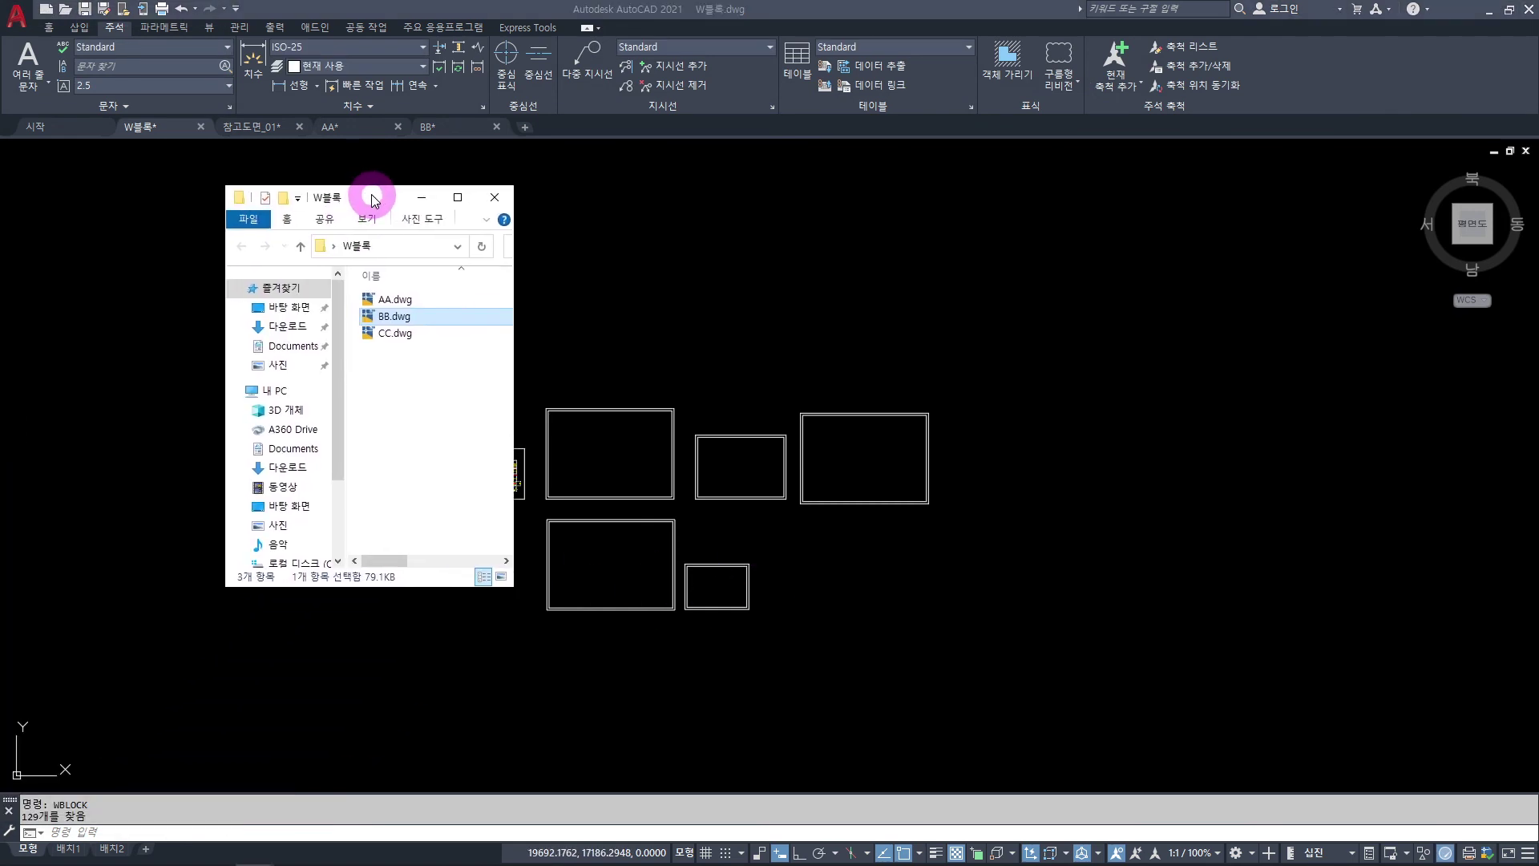
left_click(389, 333)
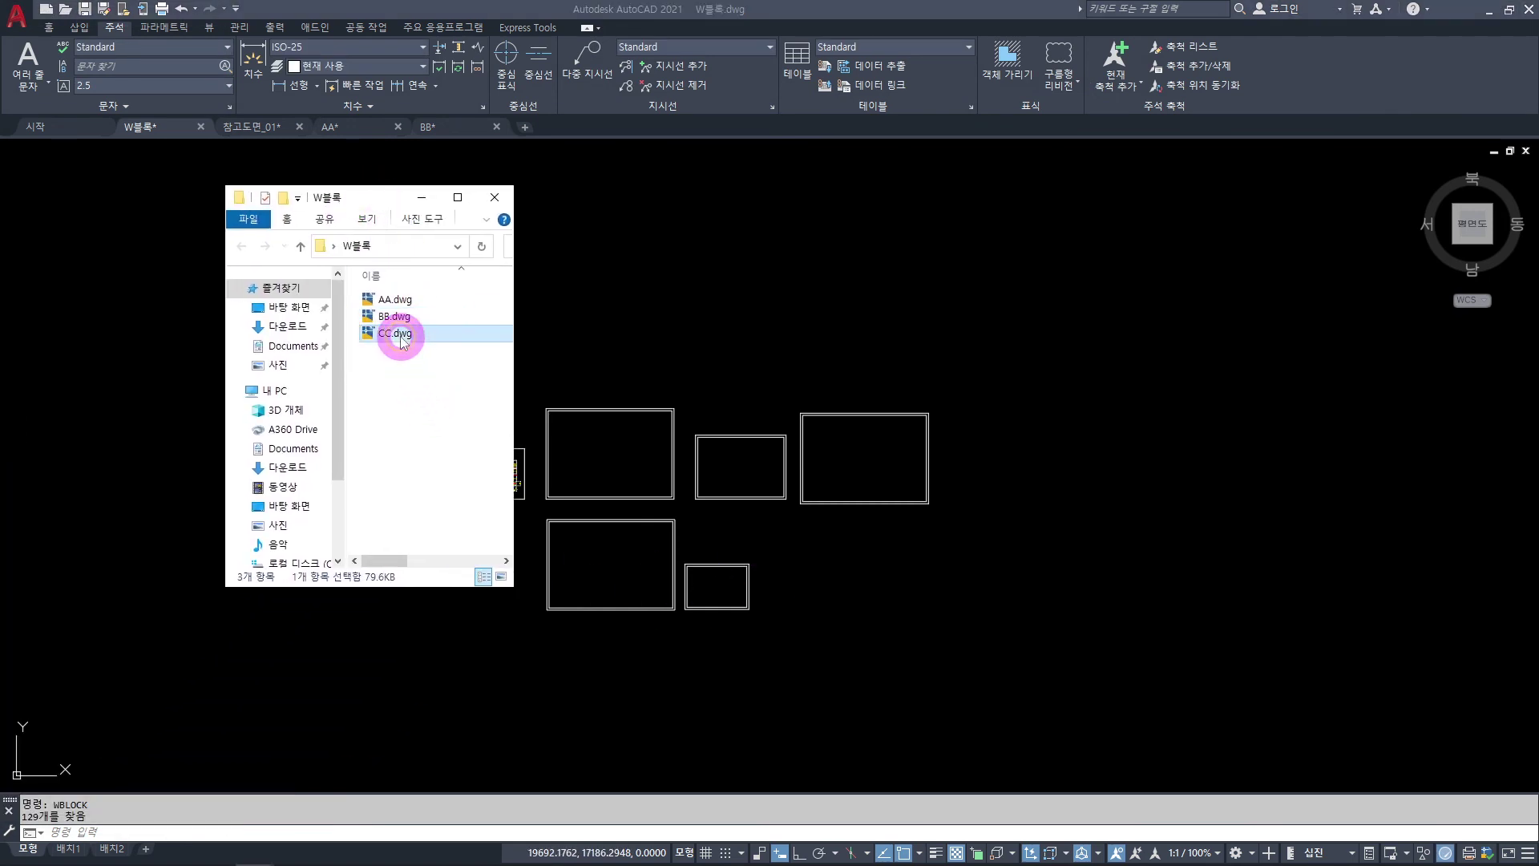
left_click_drag(368, 199, 368, 245)
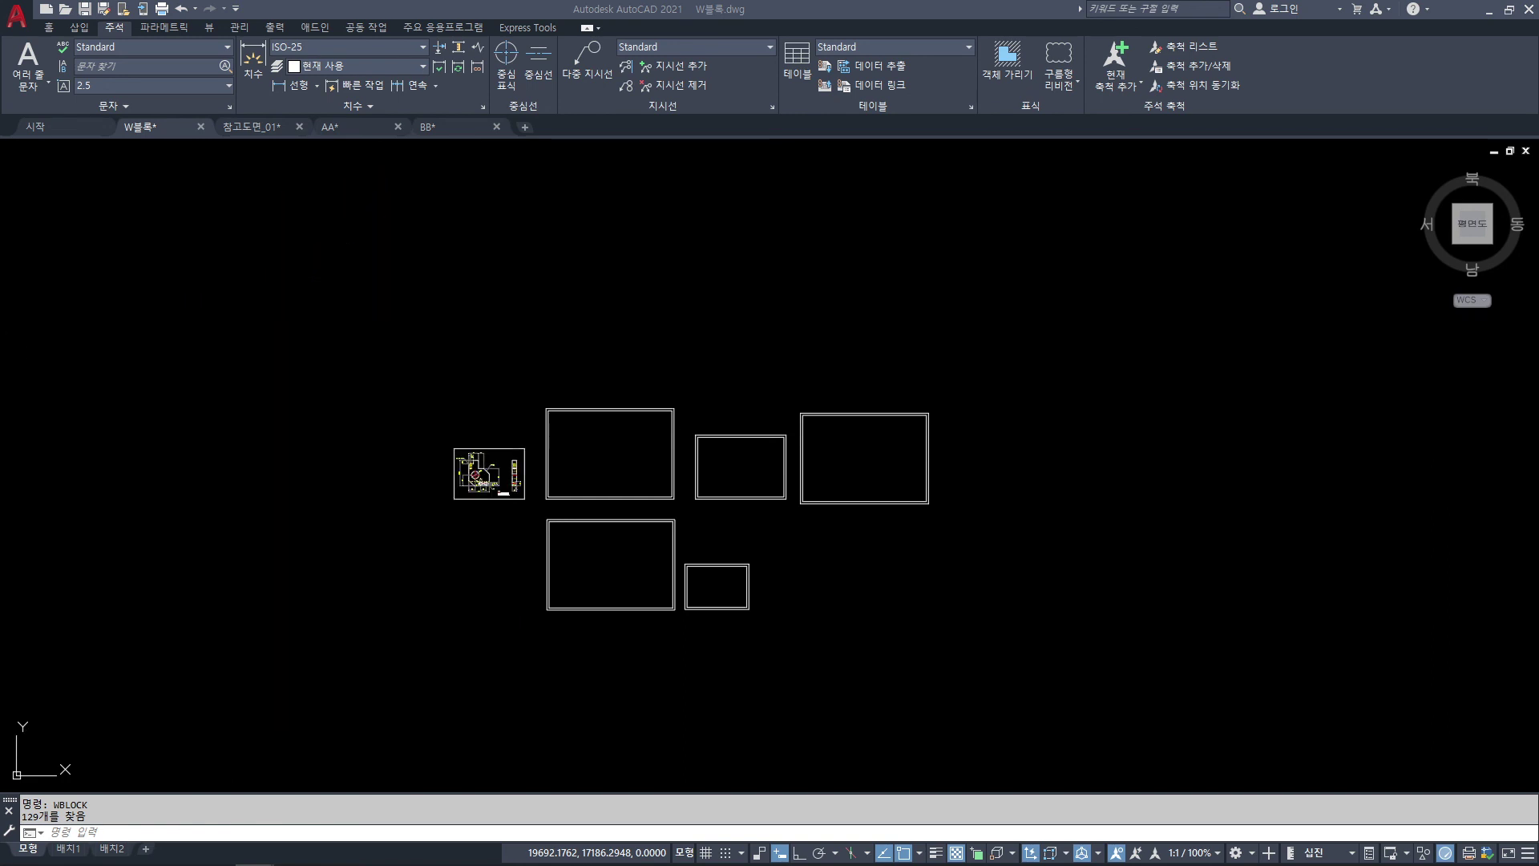
left_click_drag(75, 138, 80, 127)
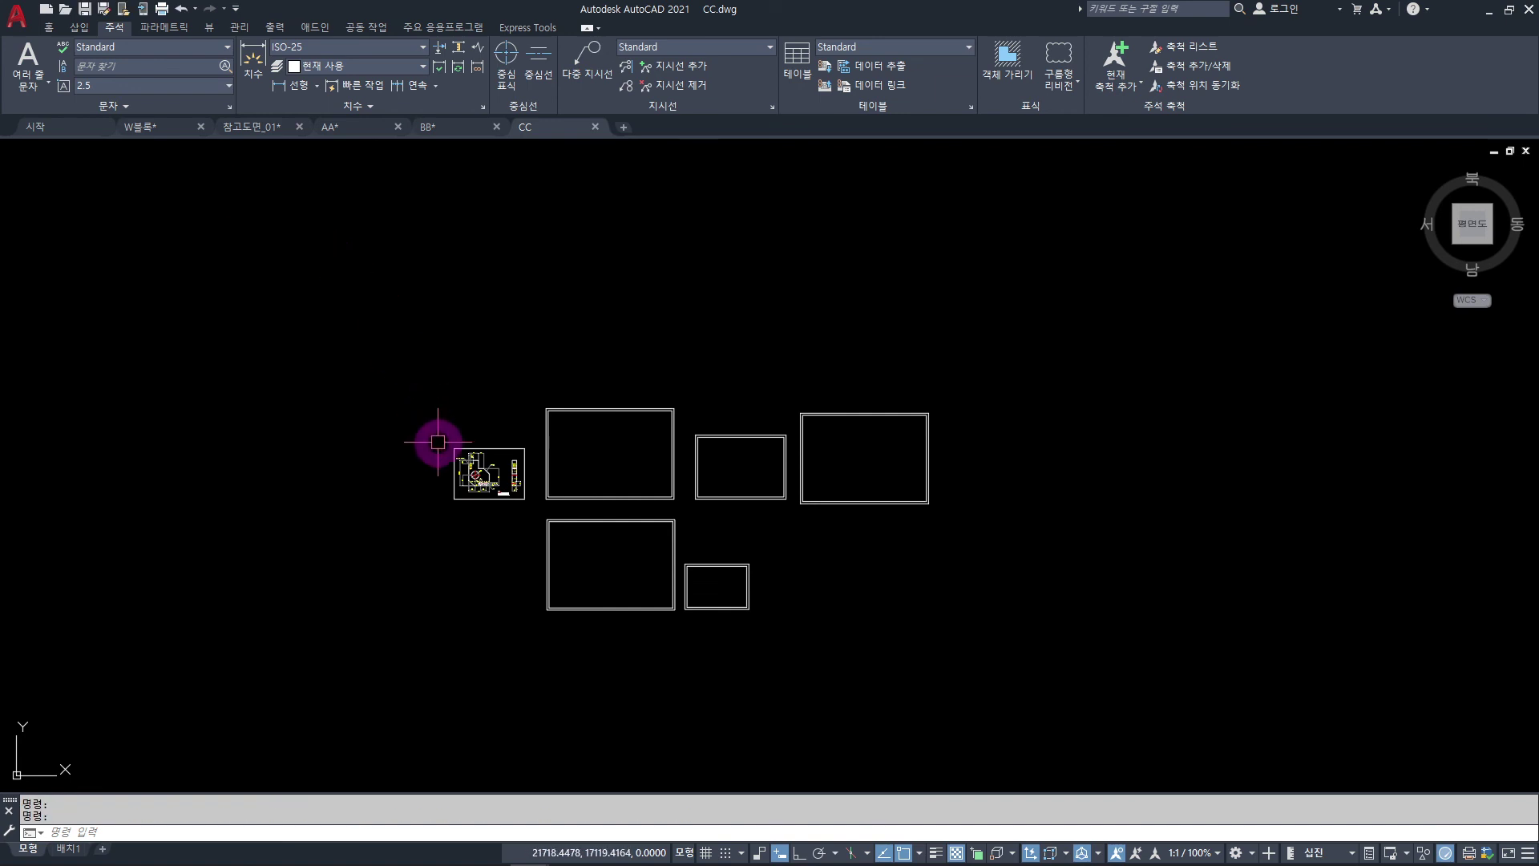